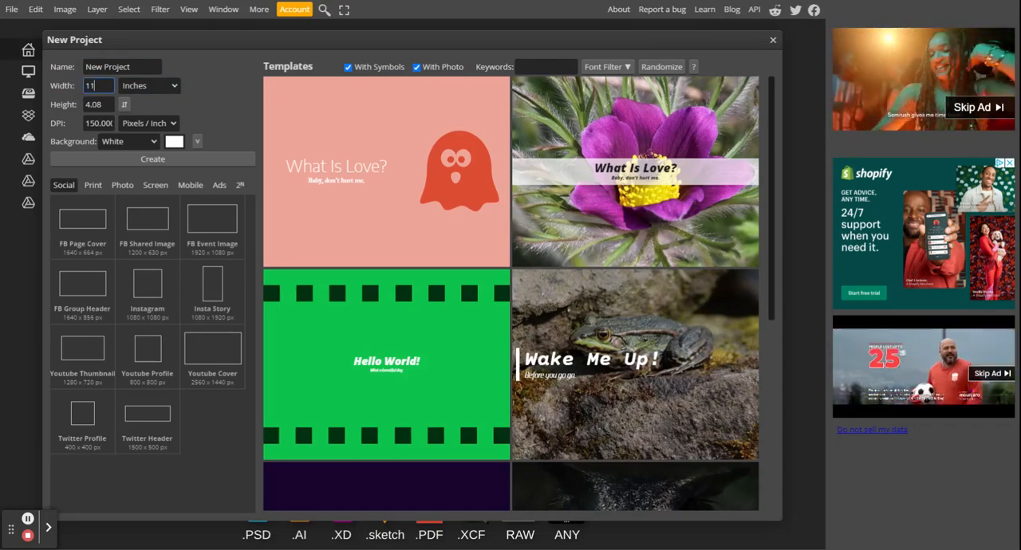
Step: Create a new project 11 inches wide and 8.5 inches high with a transparent background
left_click(209, 97)
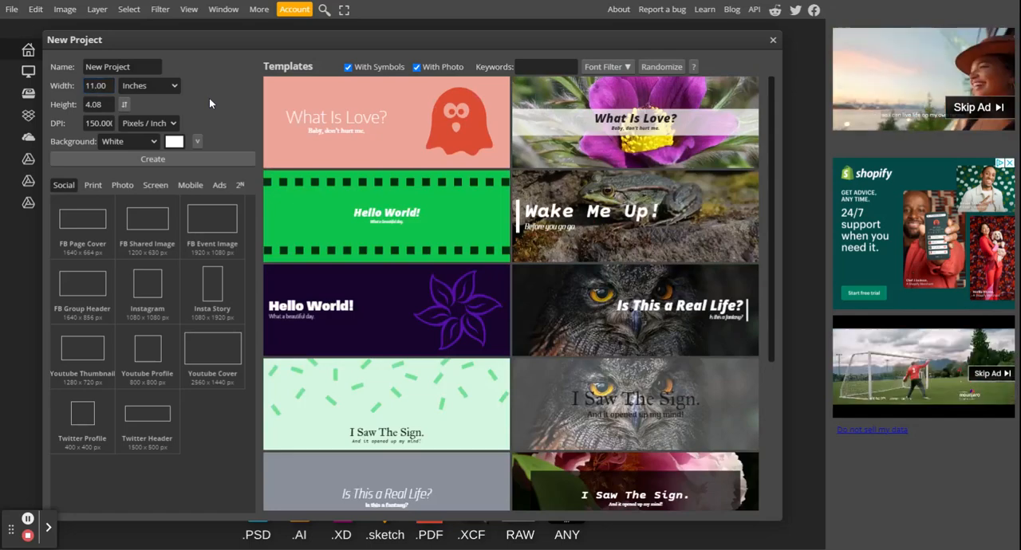
left_click(106, 105)
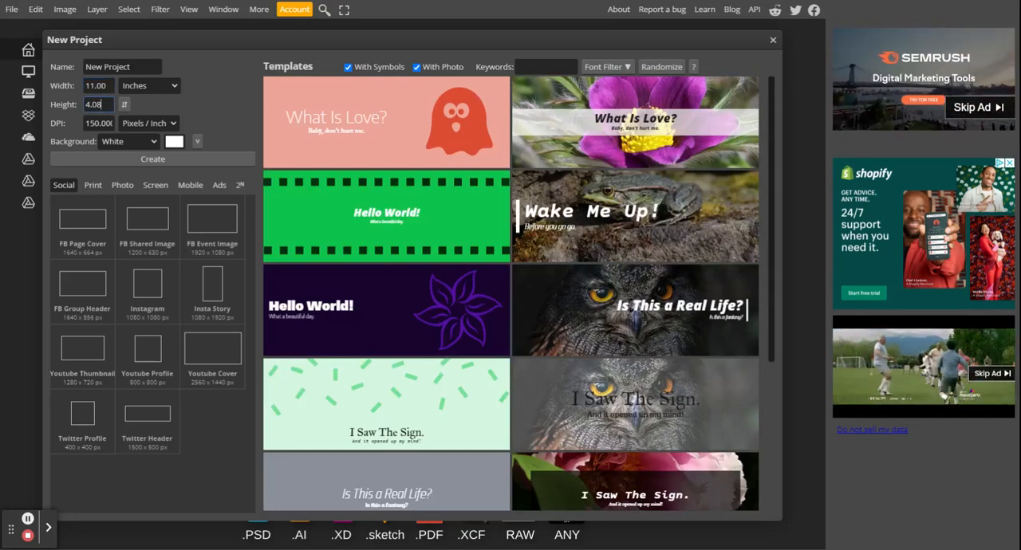
left_click_drag(105, 105, 24, 109)
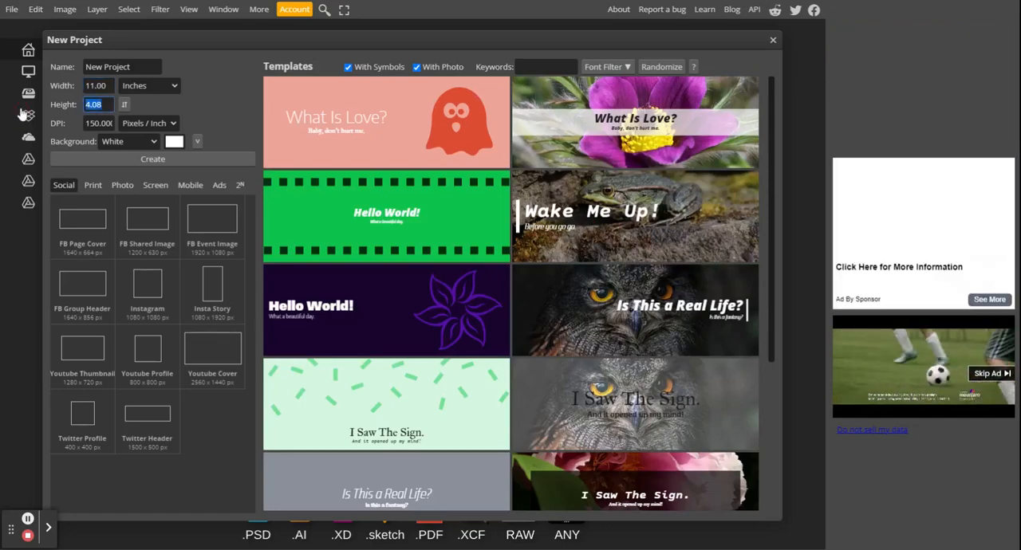
type("8.5")
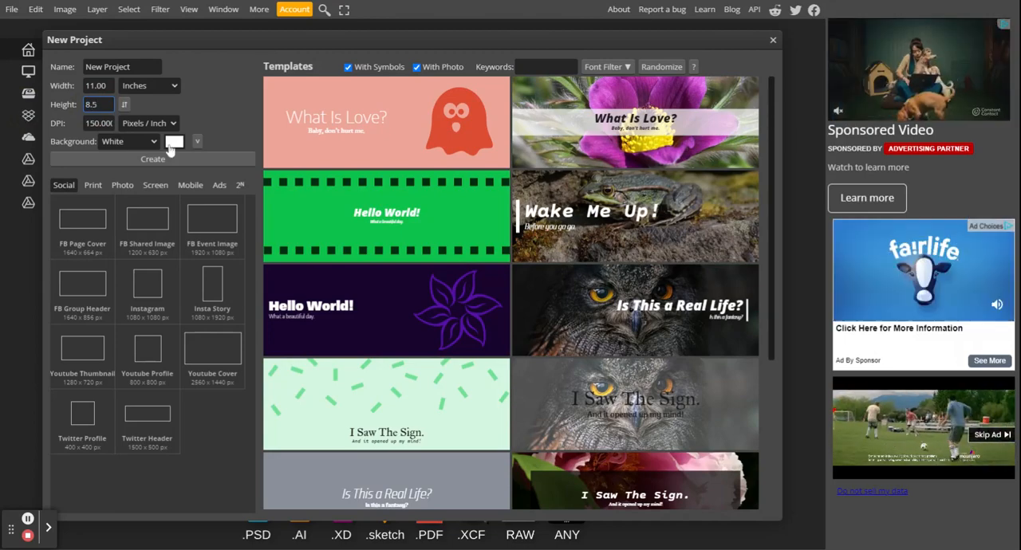
left_click(216, 102)
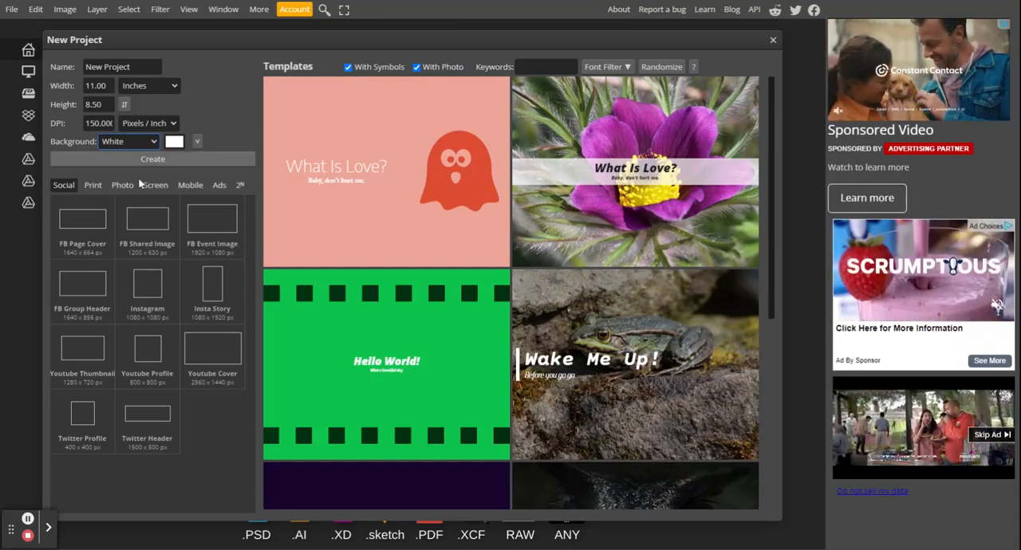
key("Up")
left_click(165, 159)
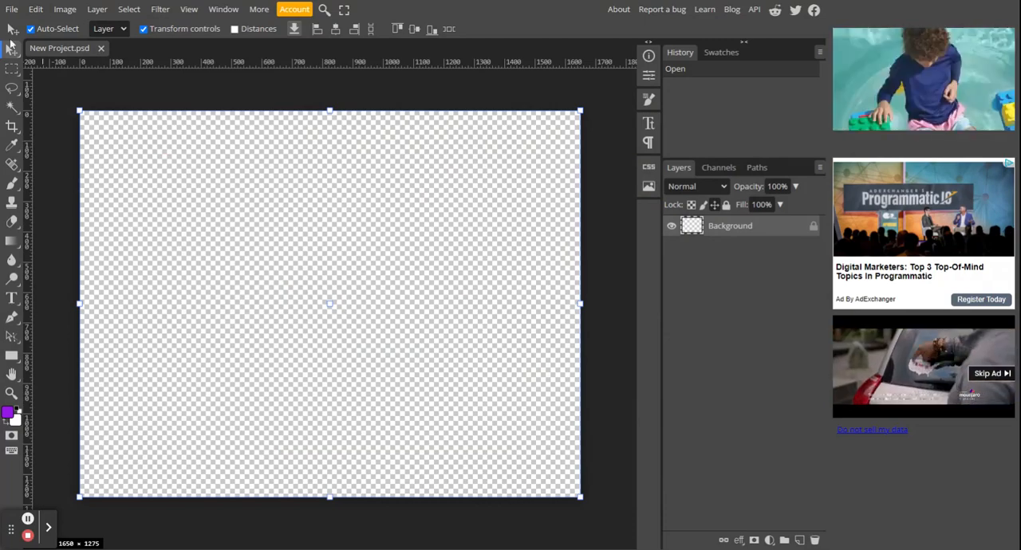
Step: Save the project as a PSD file named catfish
left_click(12, 9)
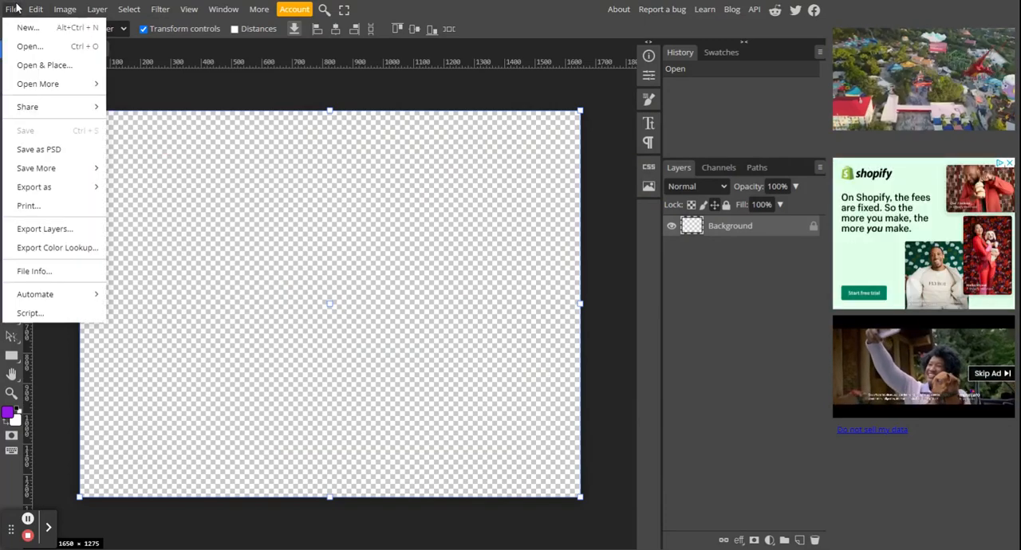
left_click(60, 158)
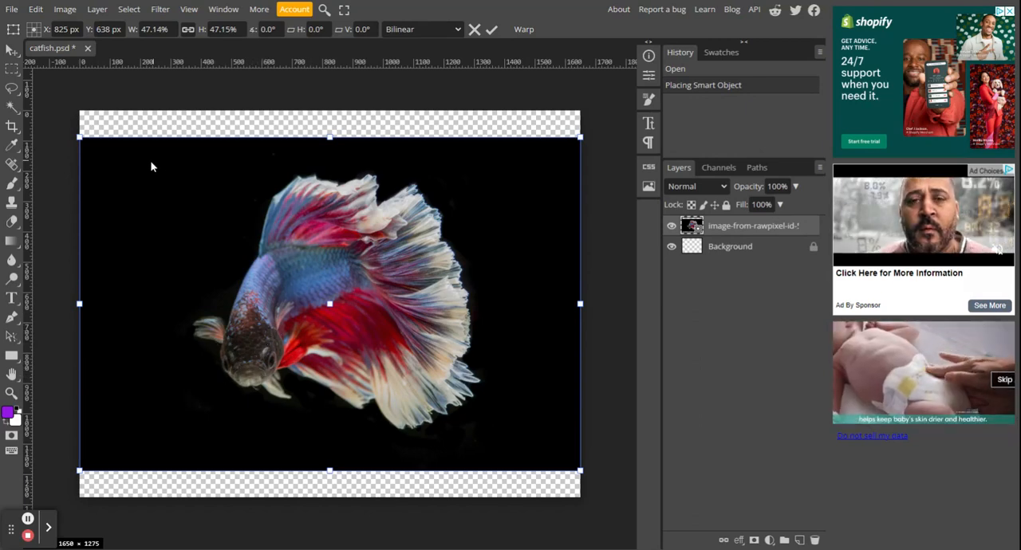
Step: Accept the fish image's placement and place the kitten-1285341_1920 image above it at its default size
left_click(14, 10)
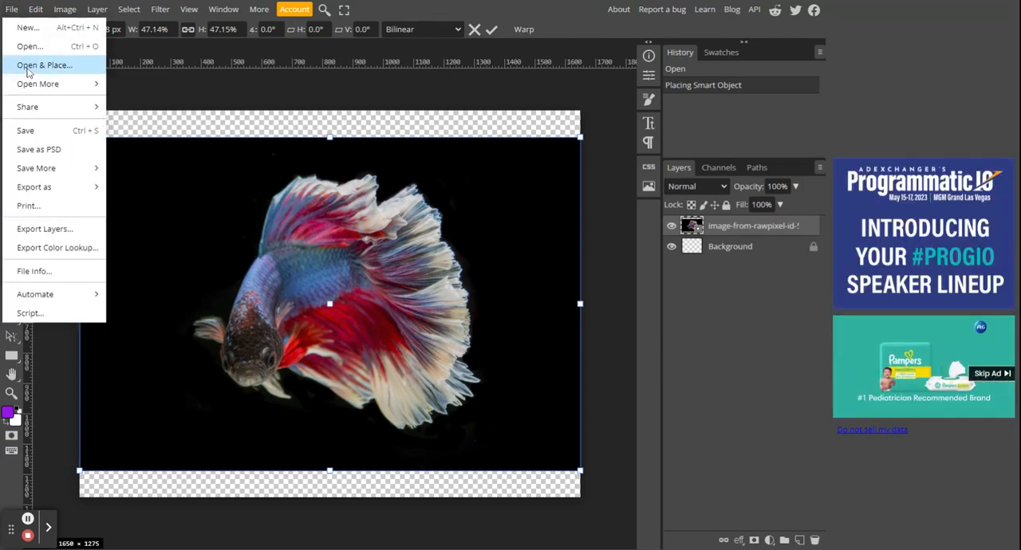
left_click(27, 70)
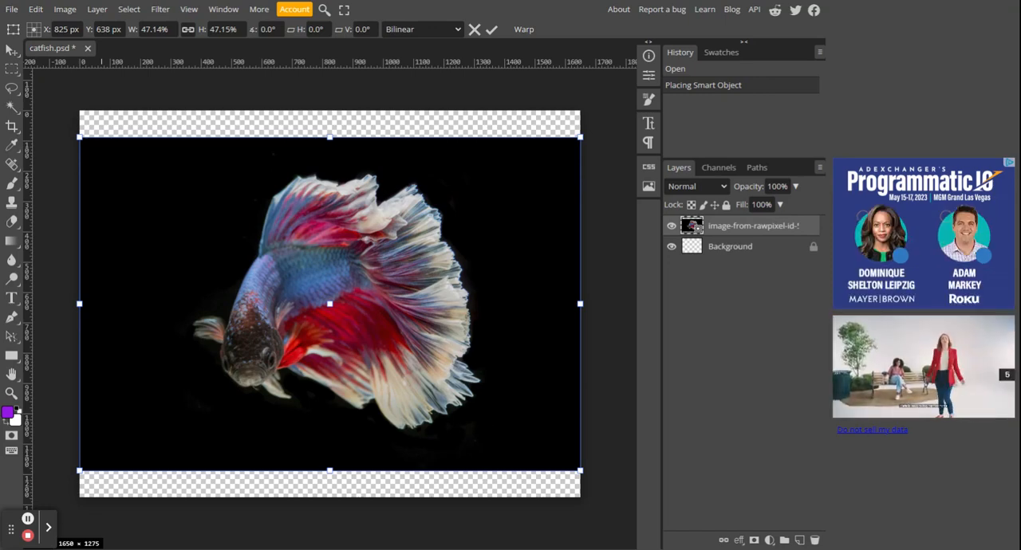
key("Return")
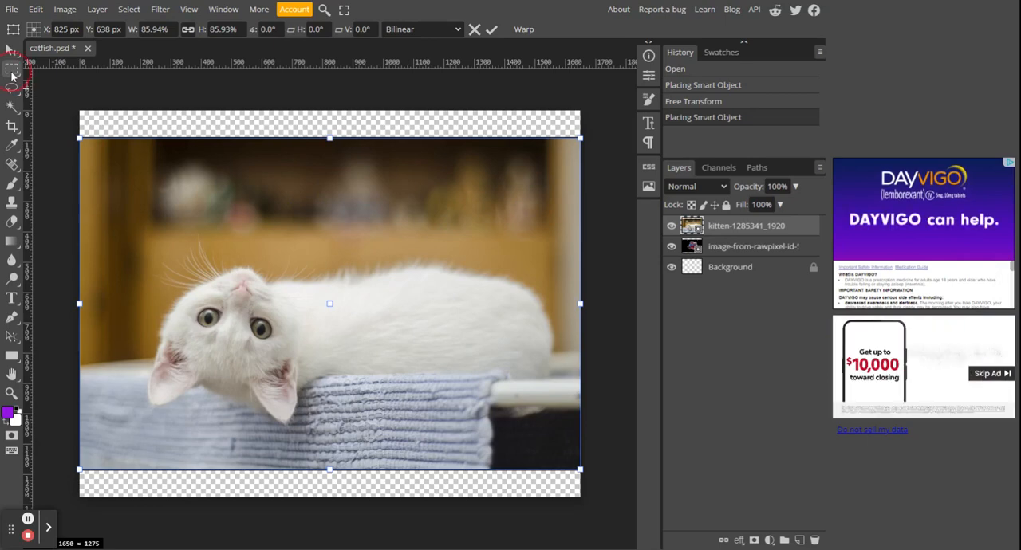
key("Return")
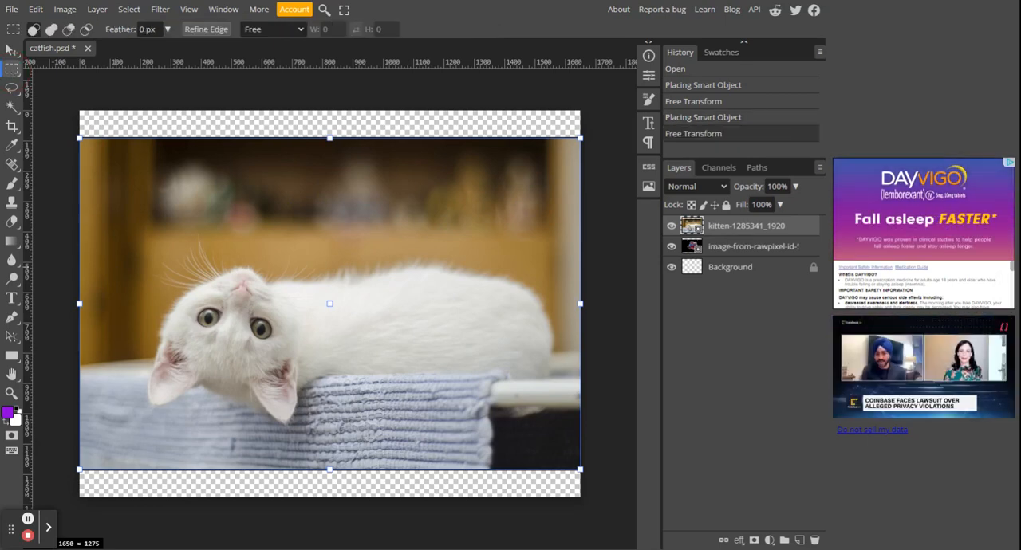
Step: Make a rectangular selection around the kitten's head and rasterize both the kitten and fish layers
left_click_drag(117, 233, 318, 436)
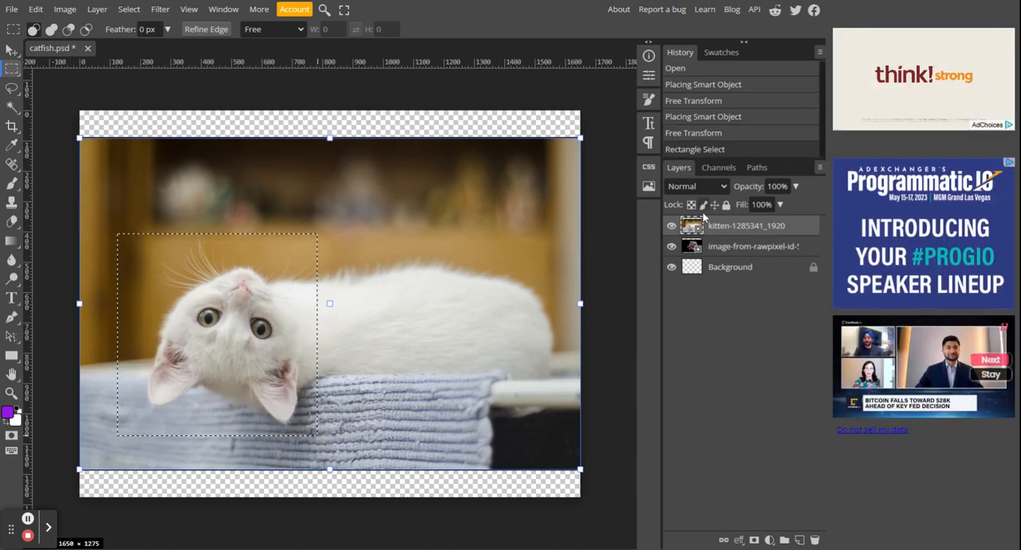
right_click(692, 226)
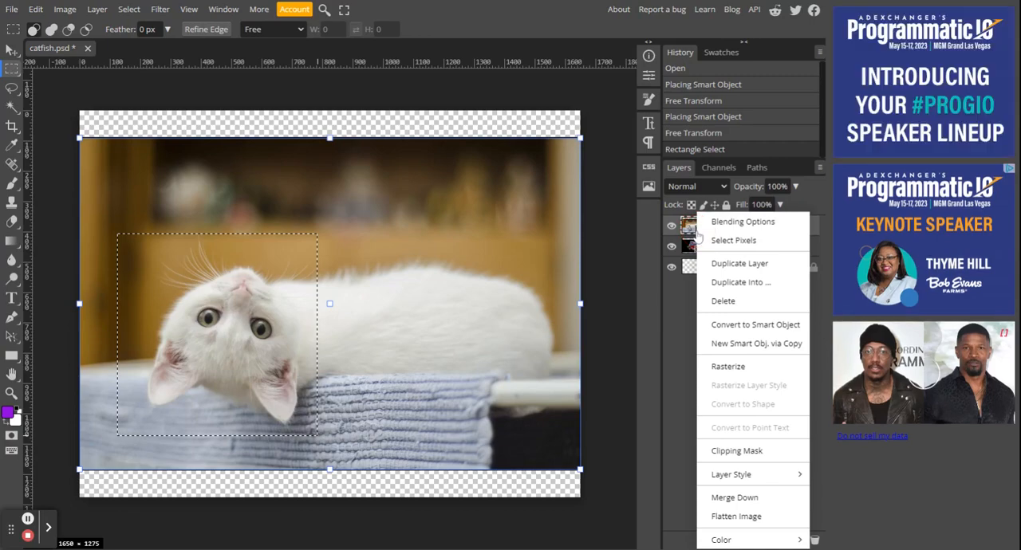
left_click(726, 366)
right_click(698, 247)
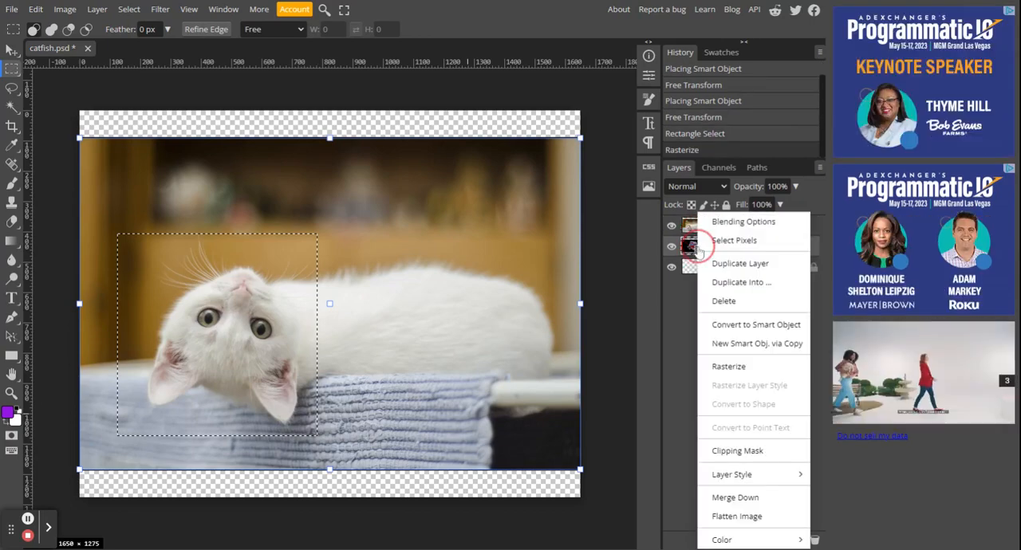
left_click(742, 368)
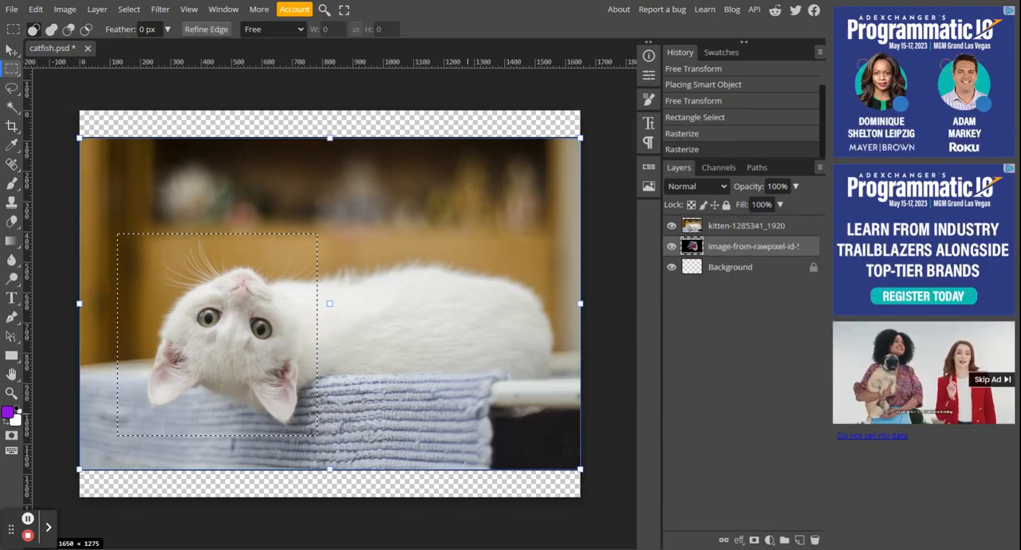
Step: Copy the selected head area from the kitten layer and paste it as a new layer
left_click(777, 234)
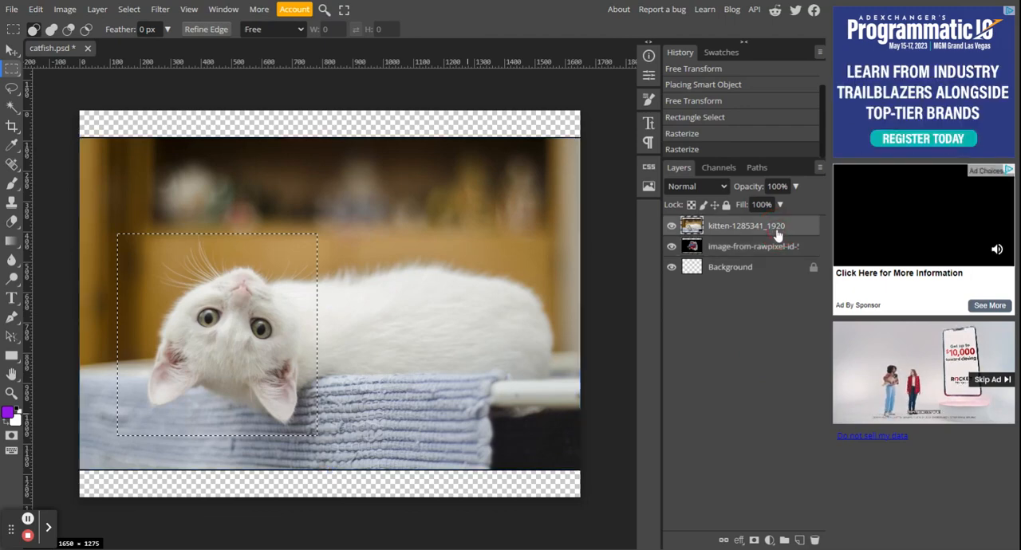
key("ctrl+c")
key("ctrl+v")
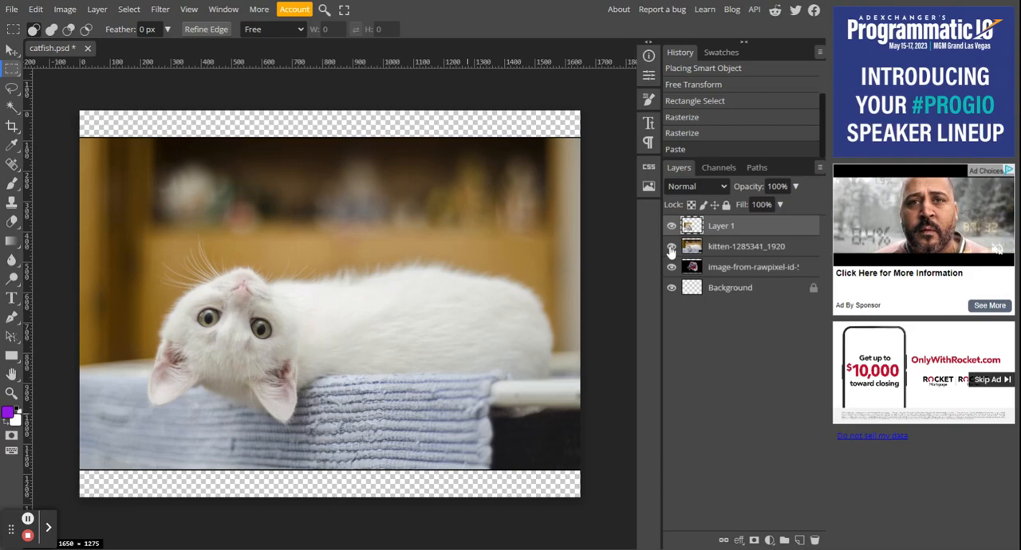
Step: Hide the full kitten photo layer and move it below the Background layer
left_click(671, 247)
left_click(750, 248)
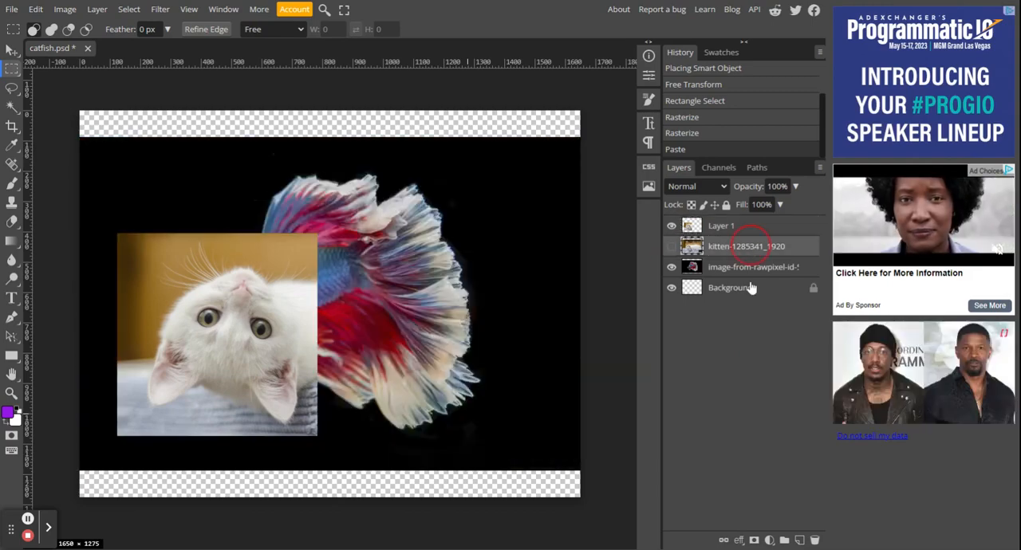
left_click_drag(743, 314, 712, 295)
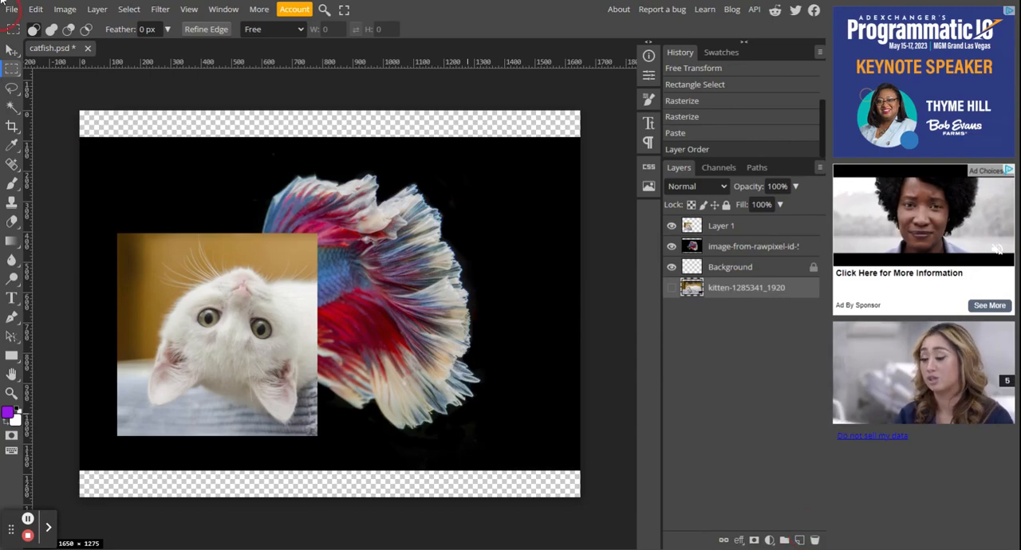
Step: Rotate the pasted kitten head on Layer 1 by about 176° so the face is upright
left_click(51, 30)
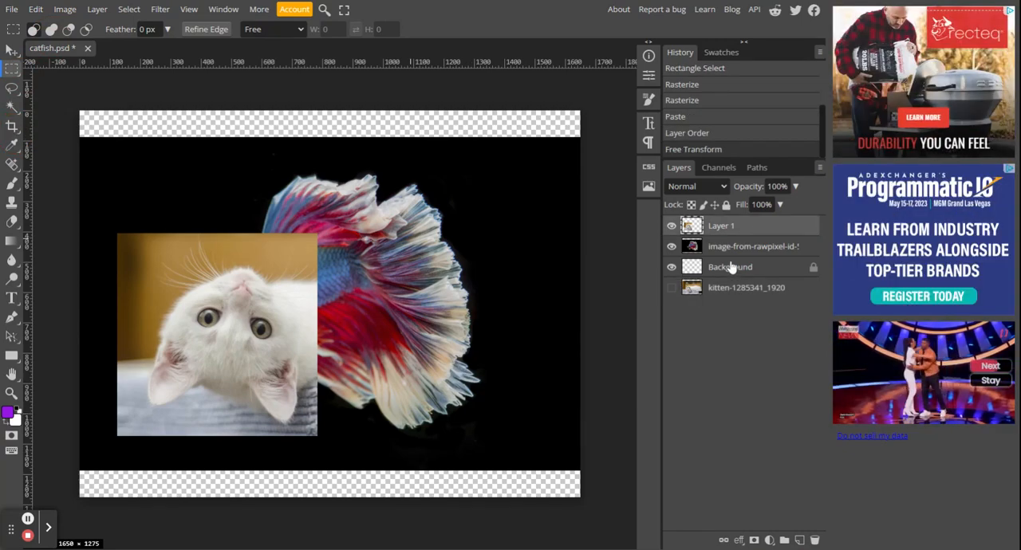
key("ctrl+alt+t")
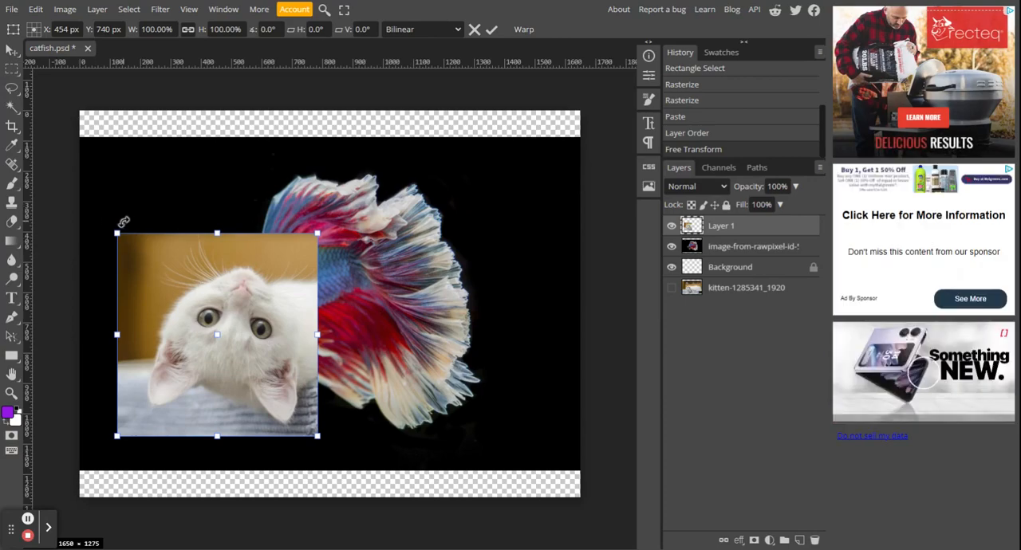
left_click_drag(118, 221, 307, 431)
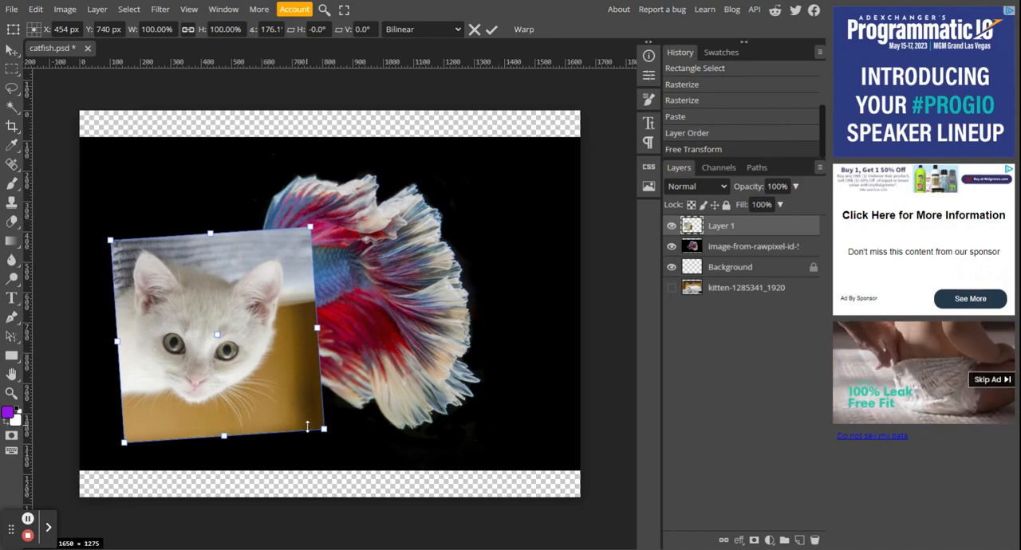
key("Return")
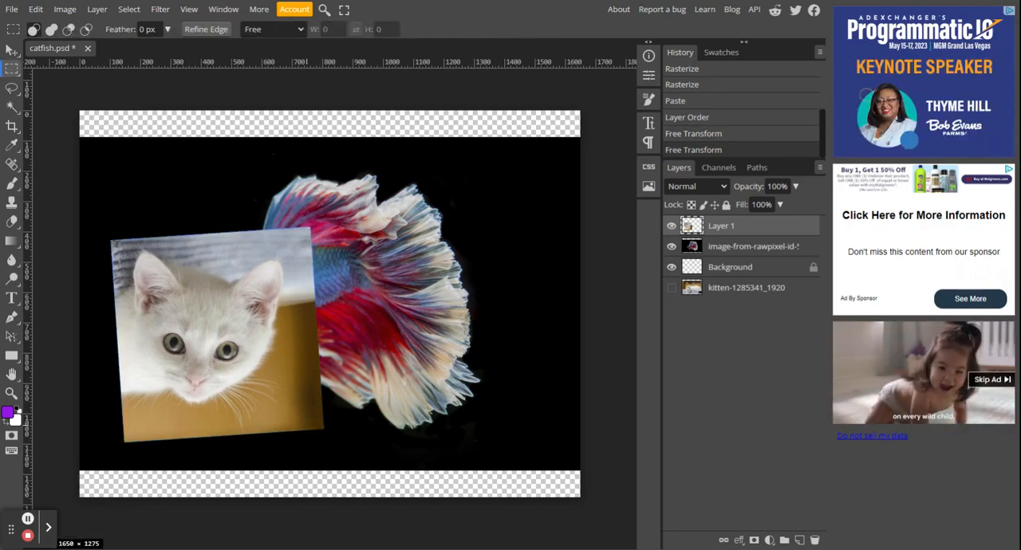
Step: Lower the opacity of the kitten head layer to about 46%
left_click(795, 189)
left_click(780, 205)
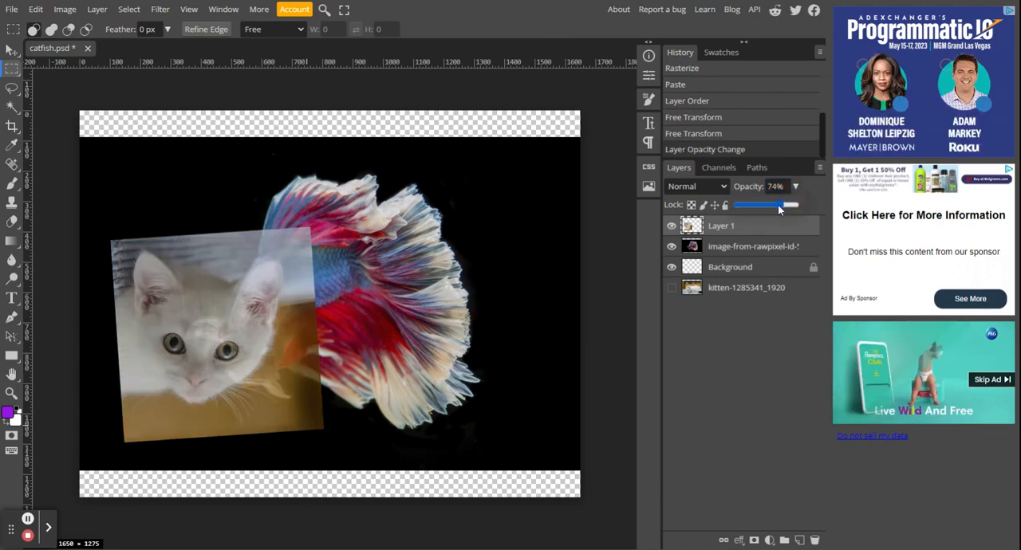
left_click(764, 205)
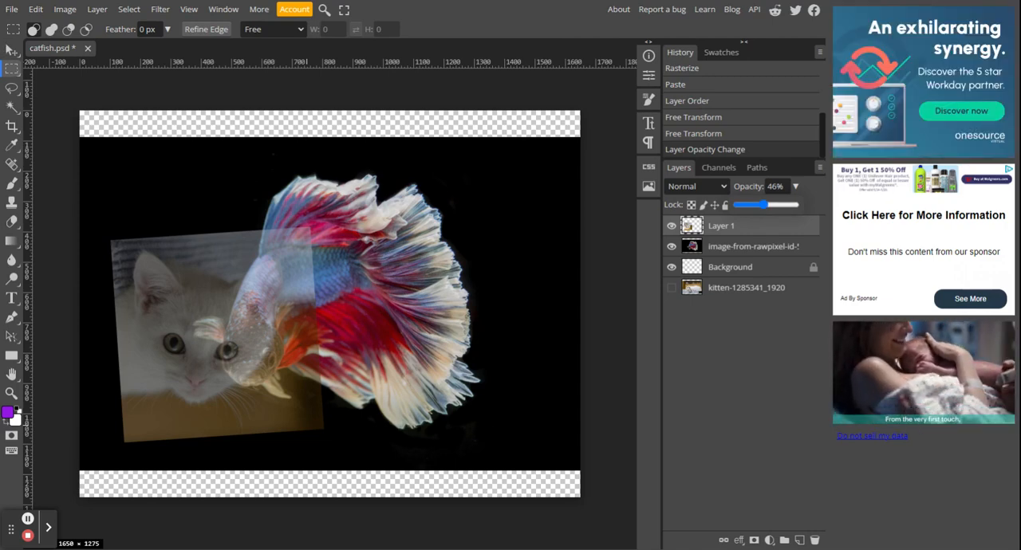
Step: Scale the kitten head proportionally to about 58% and position it over the fish's head
left_click(11, 51)
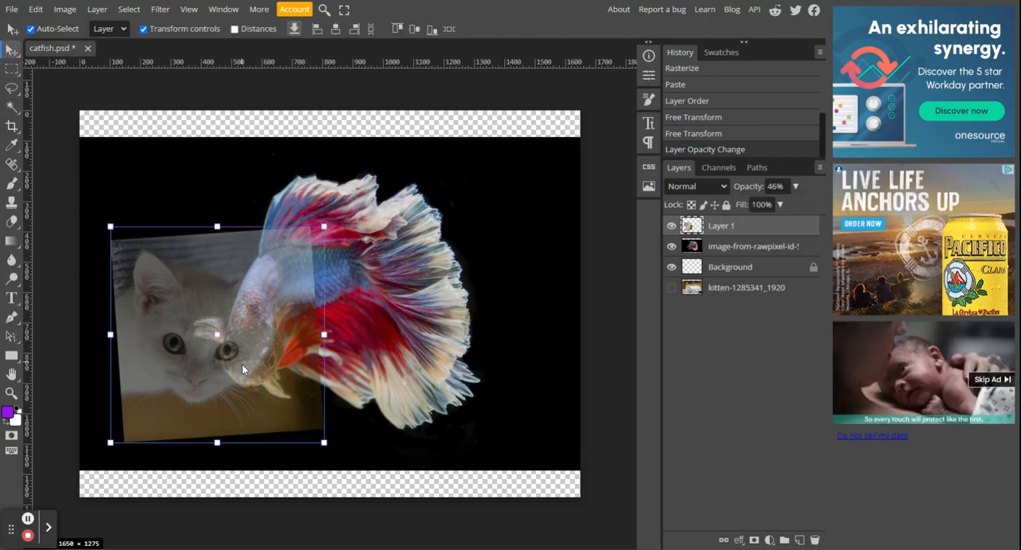
left_click_drag(243, 365, 301, 376)
left_click(300, 377)
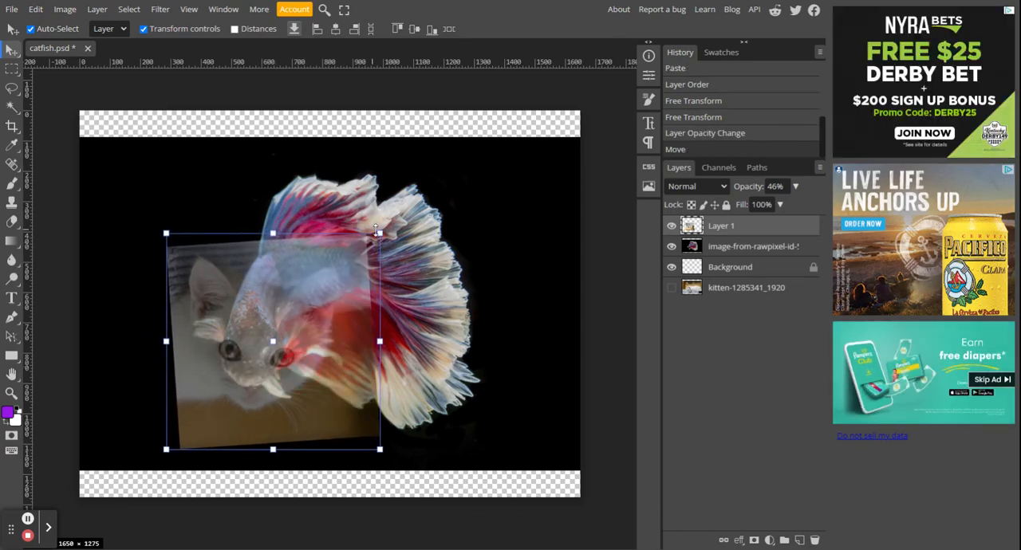
left_click_drag(380, 232, 289, 325)
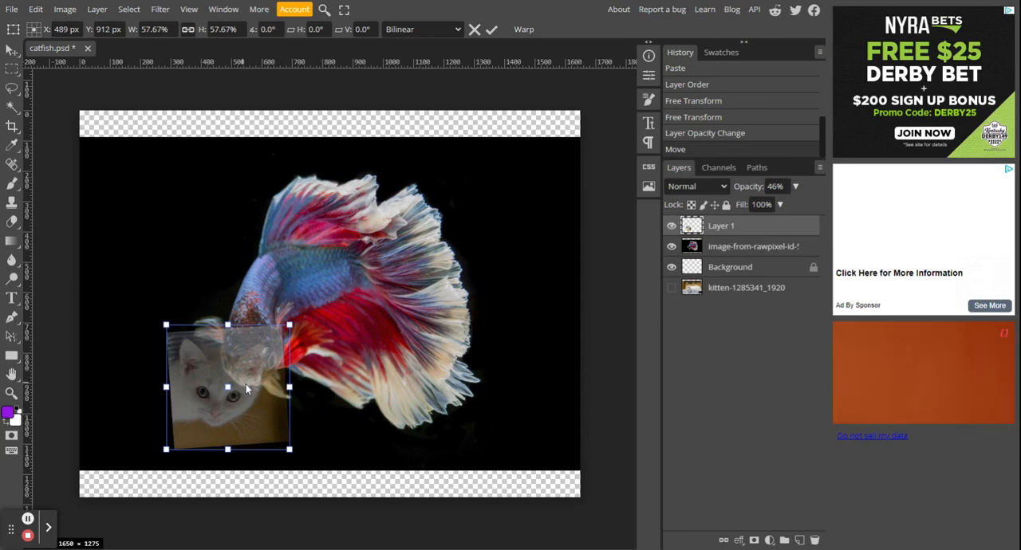
left_click_drag(251, 379, 274, 353)
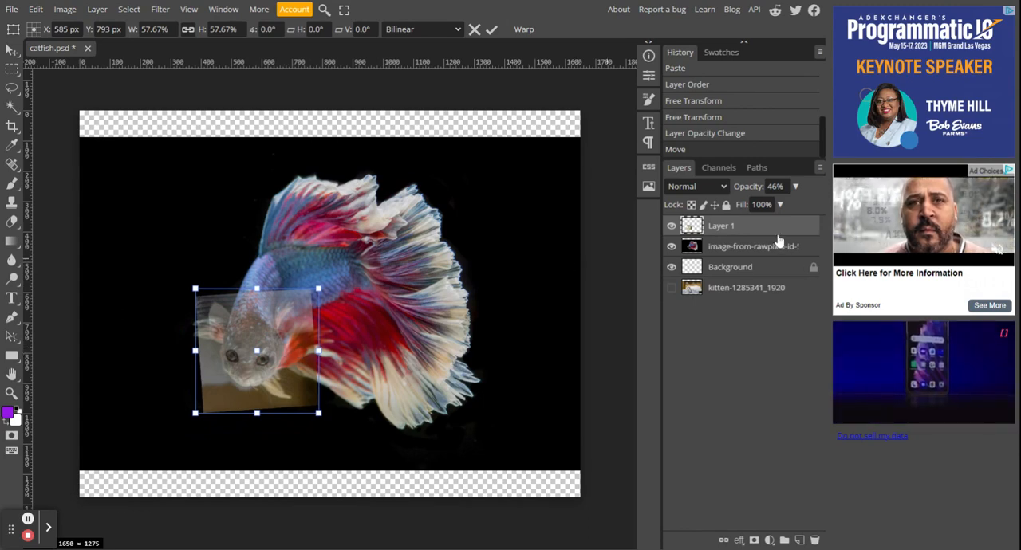
Step: Set the kitten head layer's opacity to about 67% and rotate it by about -14° to follow the fish's head
left_click(794, 186)
left_click_drag(764, 205, 775, 205)
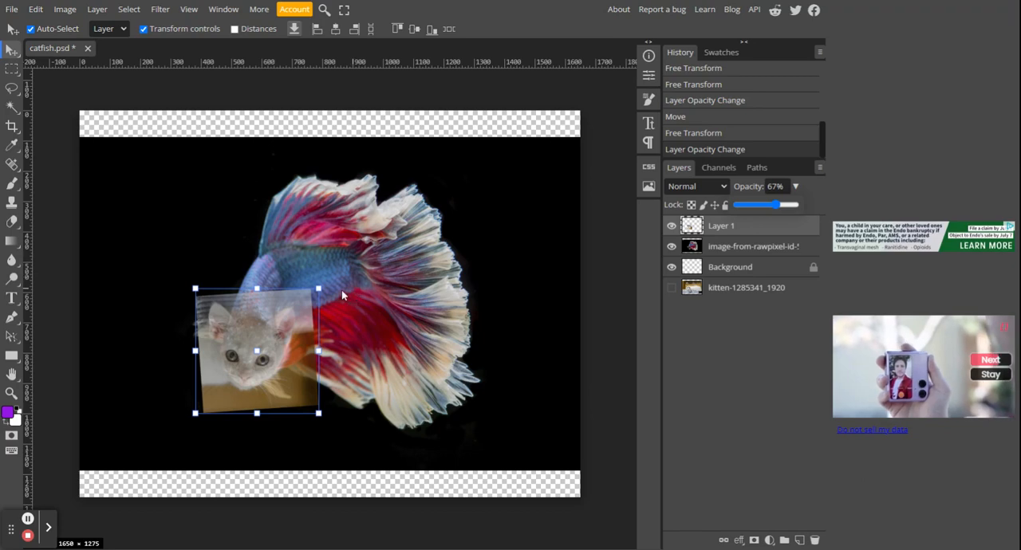
left_click_drag(329, 288, 314, 258)
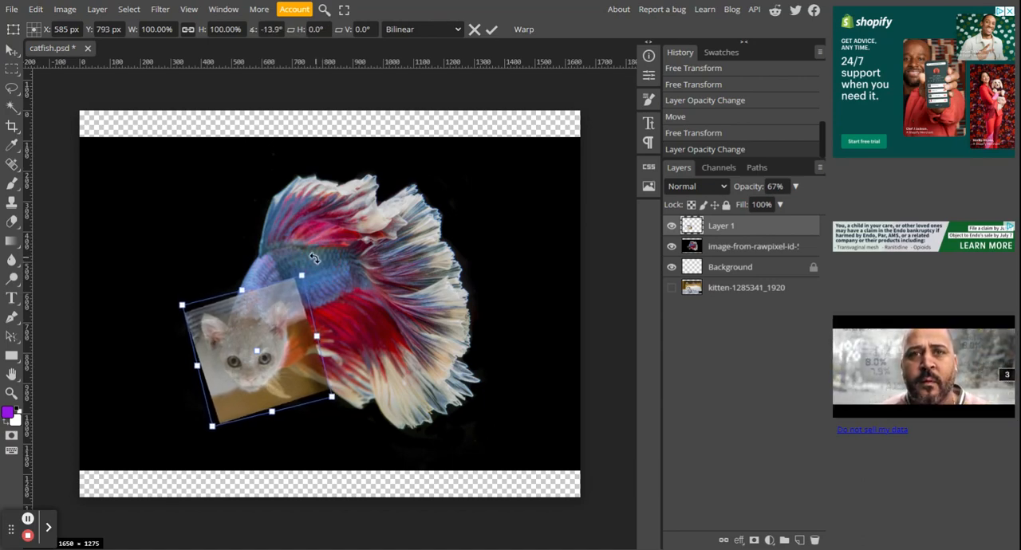
key("Return")
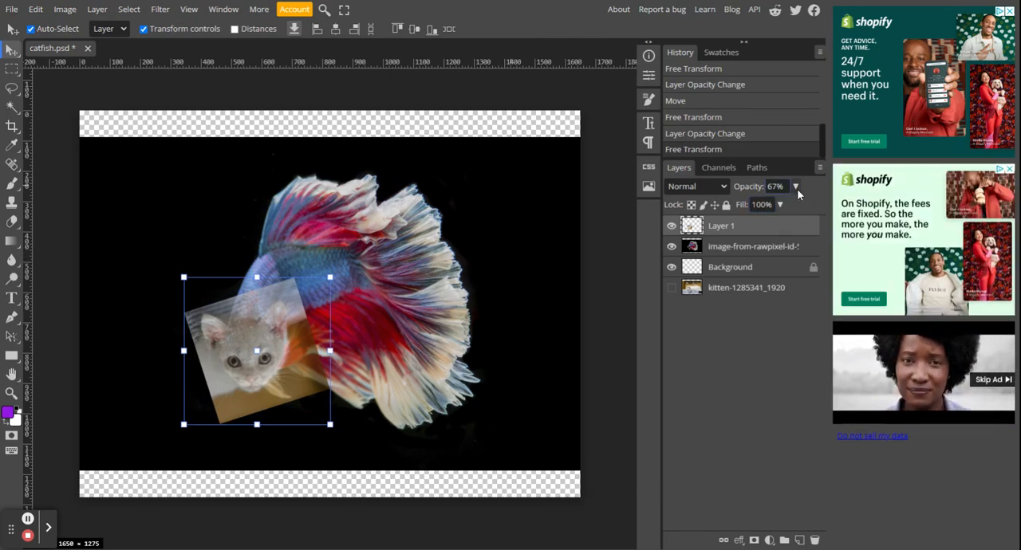
Step: Set the kitten head layer's opacity to 100% and zoom in on the kitten's face
left_click_drag(795, 187, 800, 210)
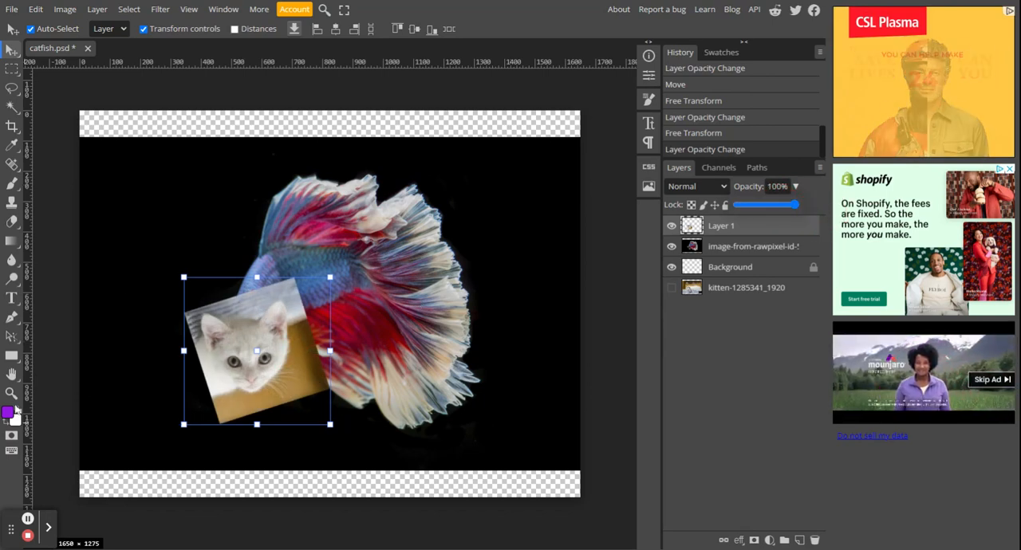
left_click(12, 392)
left_click_drag(263, 353, 264, 352)
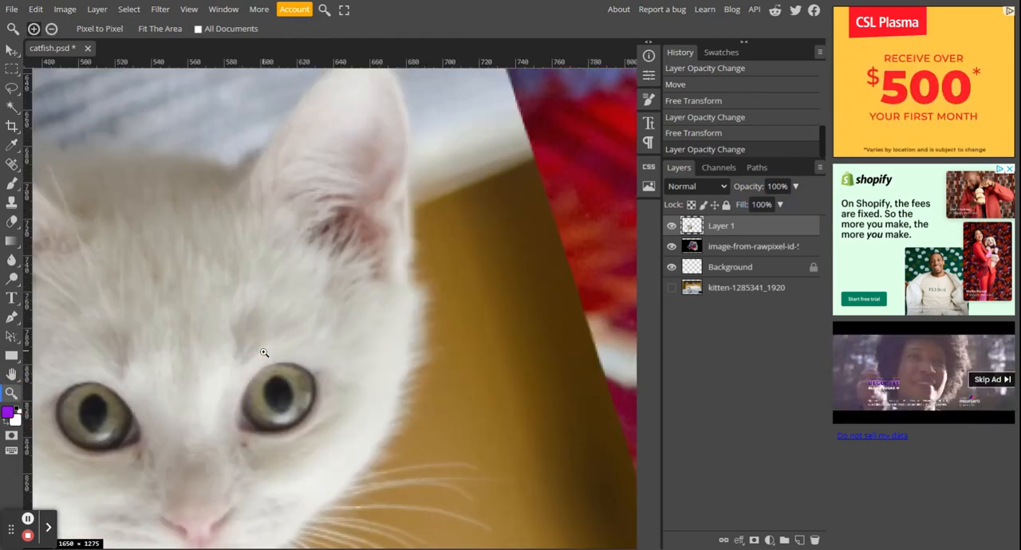
Step: Outline the kitten's head, including both ears and the chin, with a closed Polygonal Lasso selection at 0 px feather
left_click_drag(372, 355, 527, 225)
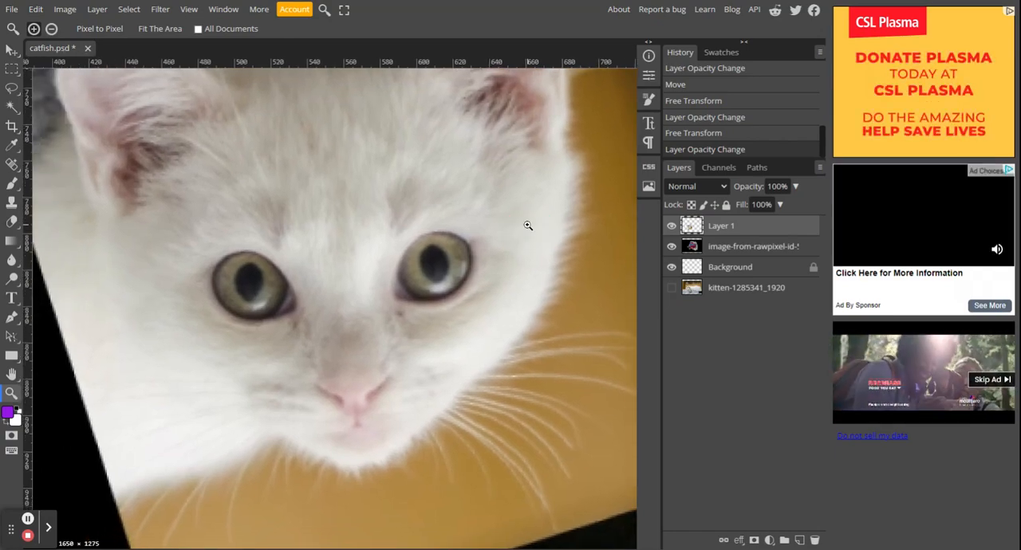
left_click(508, 255, "alt")
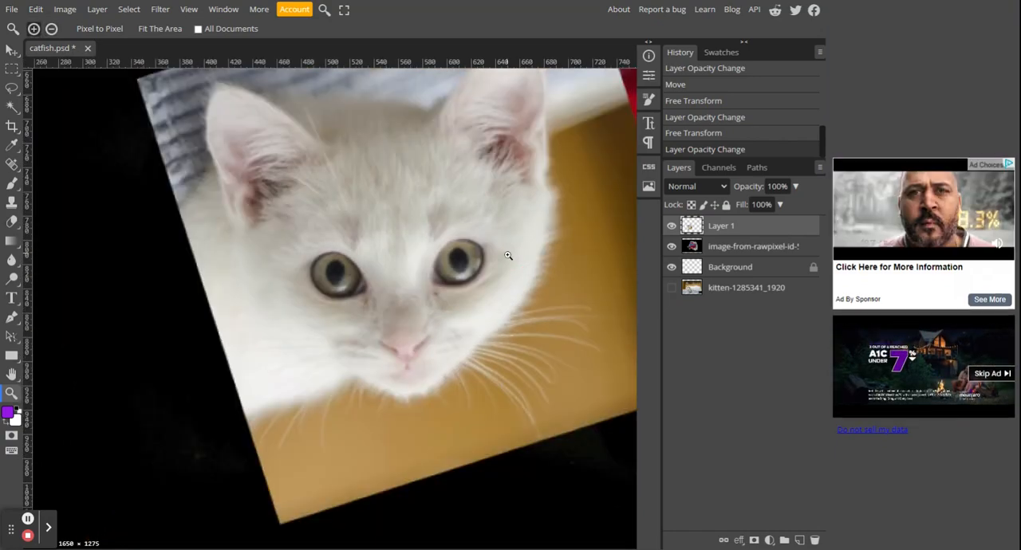
left_click_drag(510, 255, 485, 316)
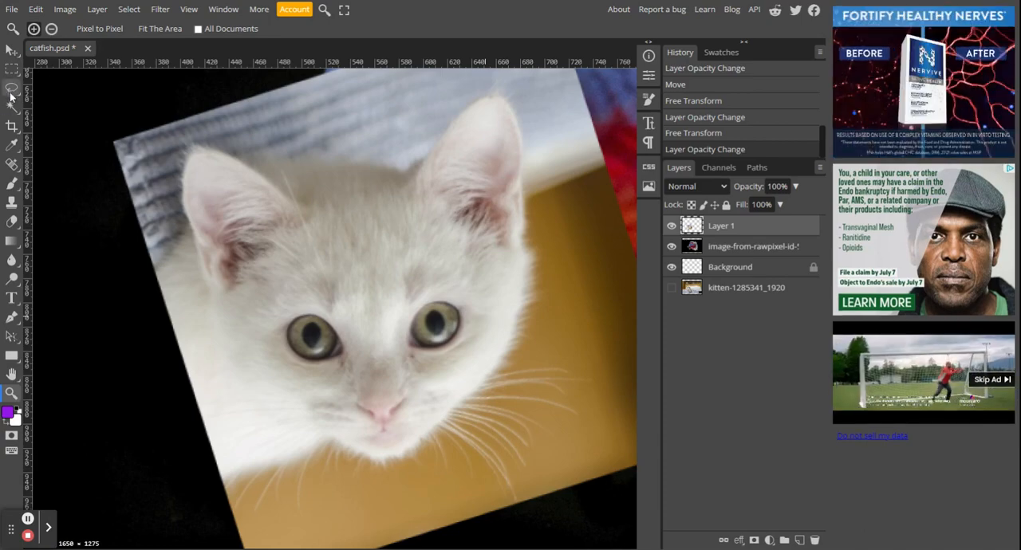
left_click_drag(11, 96, 57, 115)
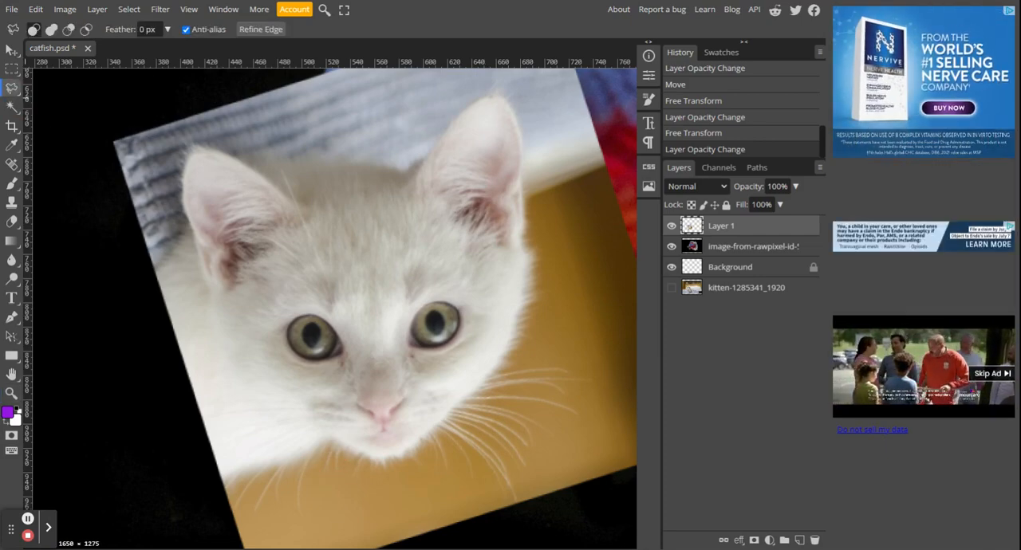
left_click(268, 400)
left_click(249, 391)
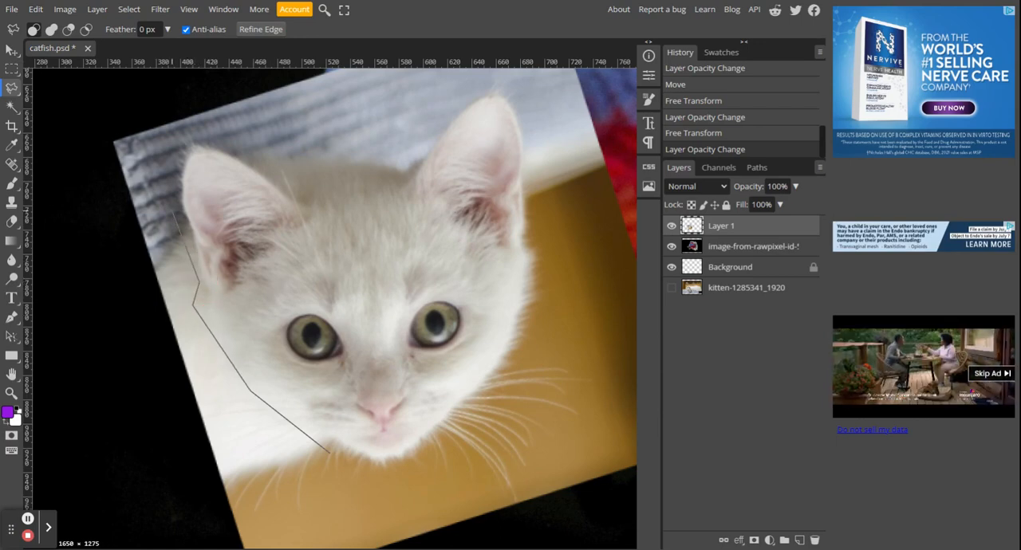
left_click(186, 135)
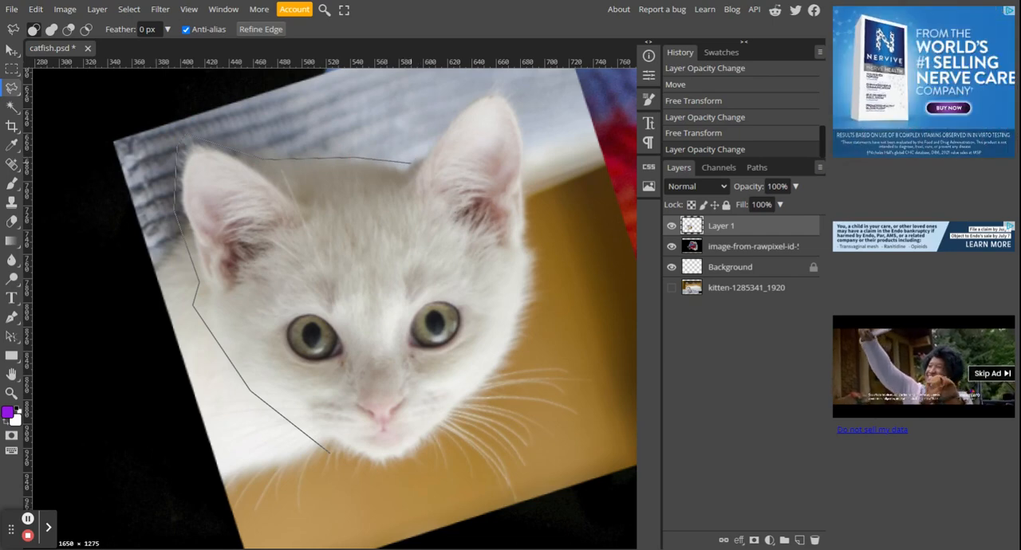
left_click(406, 163)
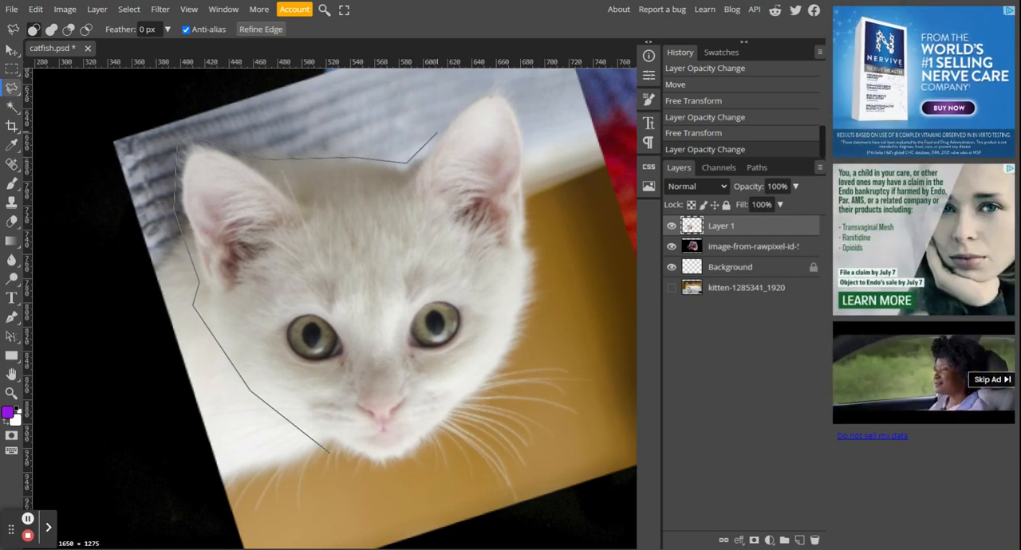
left_click(480, 91)
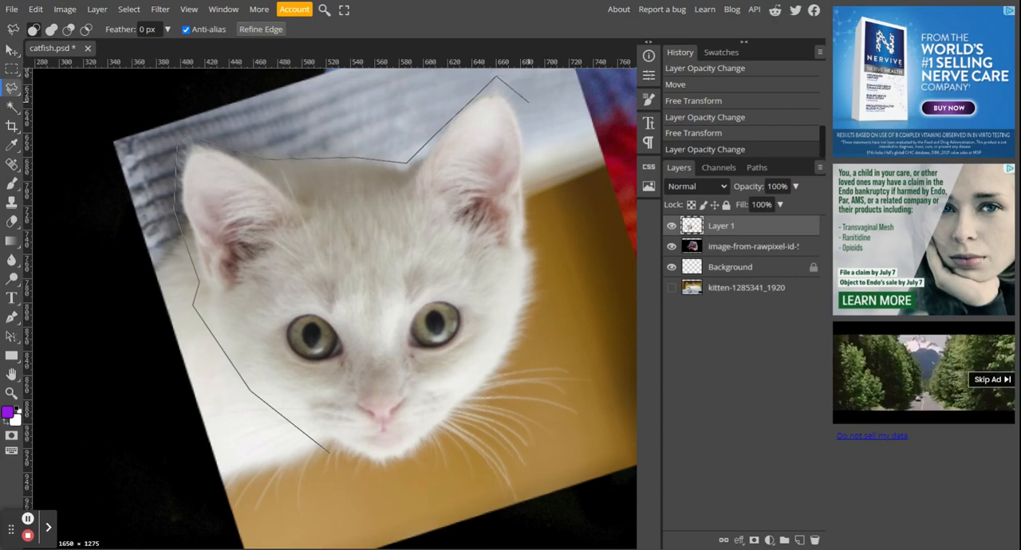
left_click(528, 102)
left_click(529, 217)
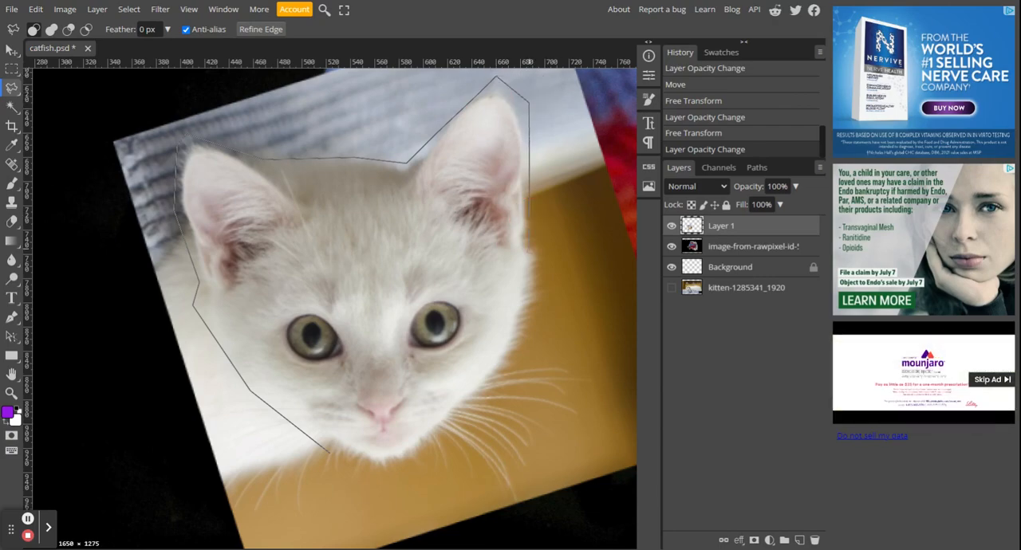
left_click(544, 260)
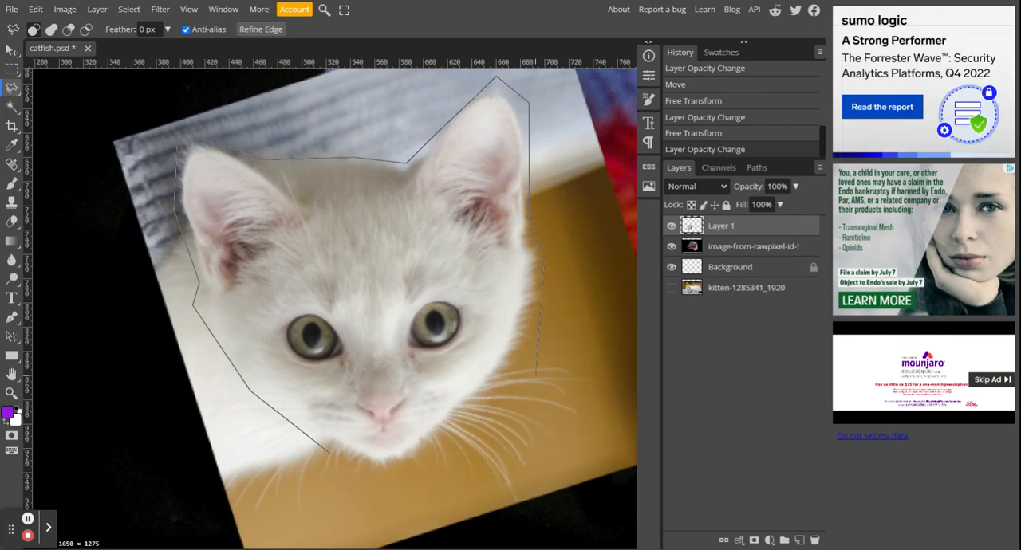
left_click(521, 383)
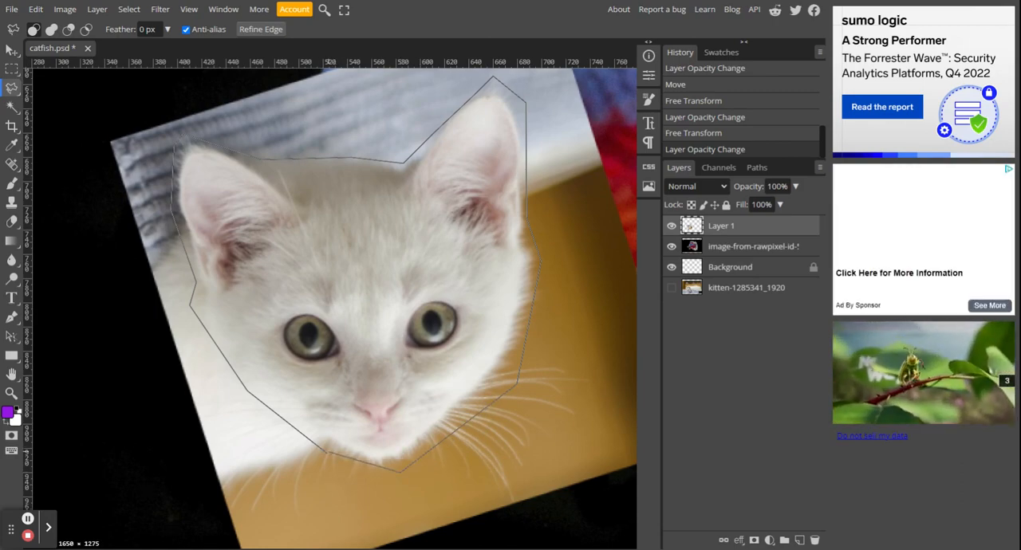
left_click(401, 471)
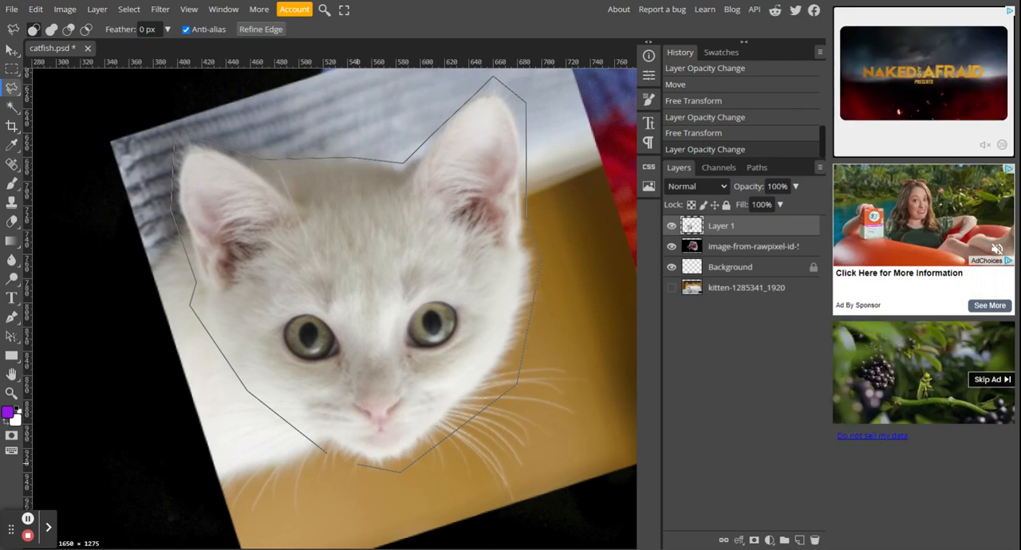
left_click(355, 463)
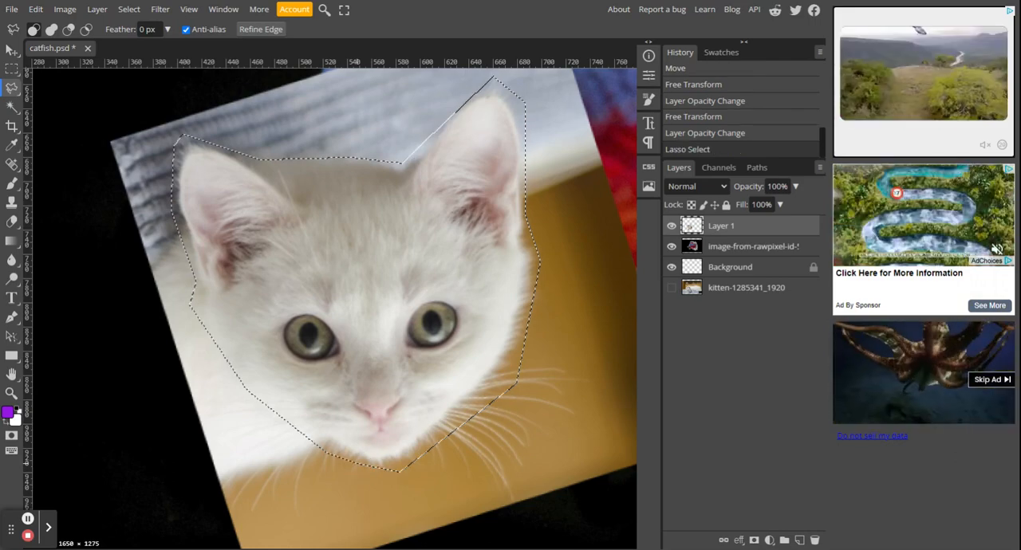
Step: Add a raster mask to Layer 1 from the head selection to hide the surrounding kitten photo
left_click(754, 542)
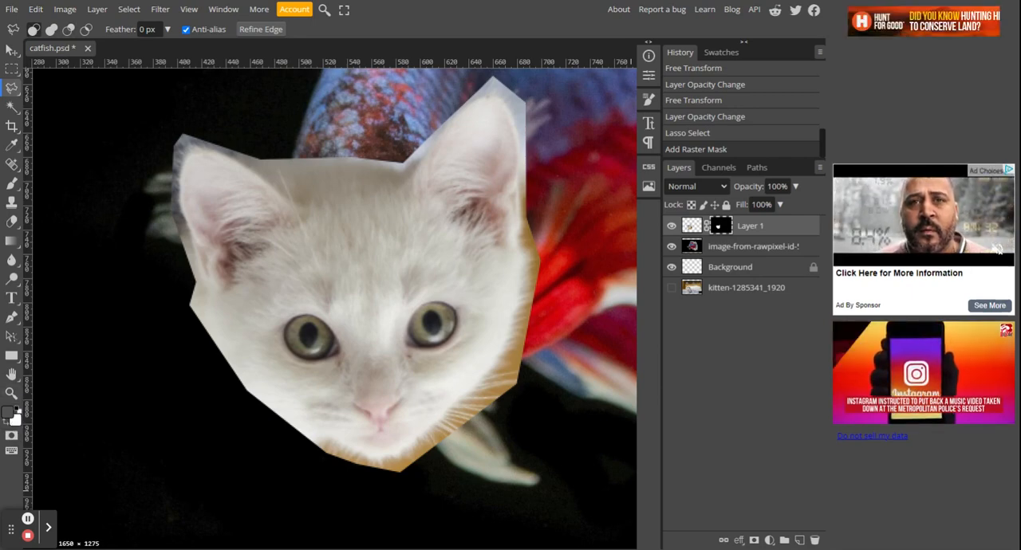
scroll(373, 410, "down", 3)
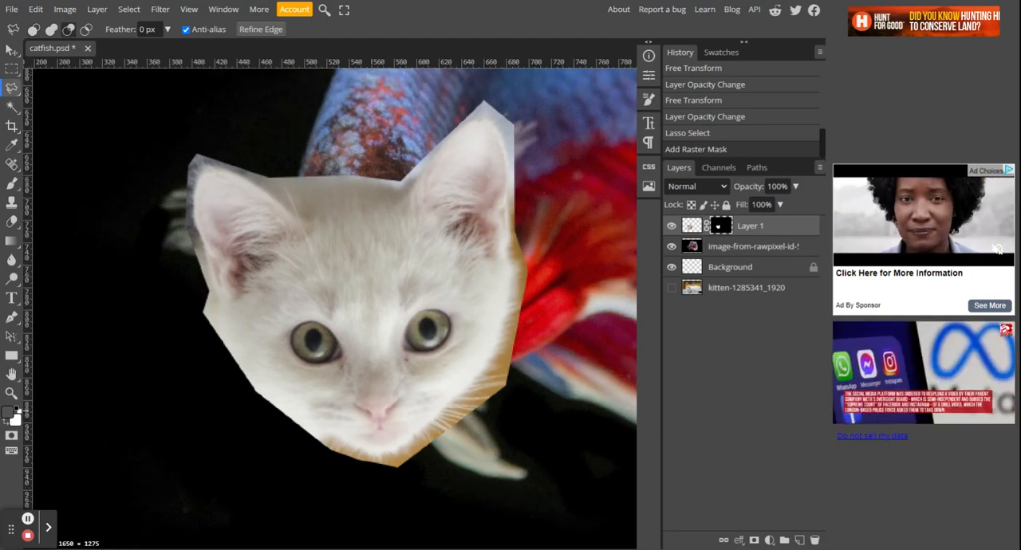
scroll(367, 409, "down", 2)
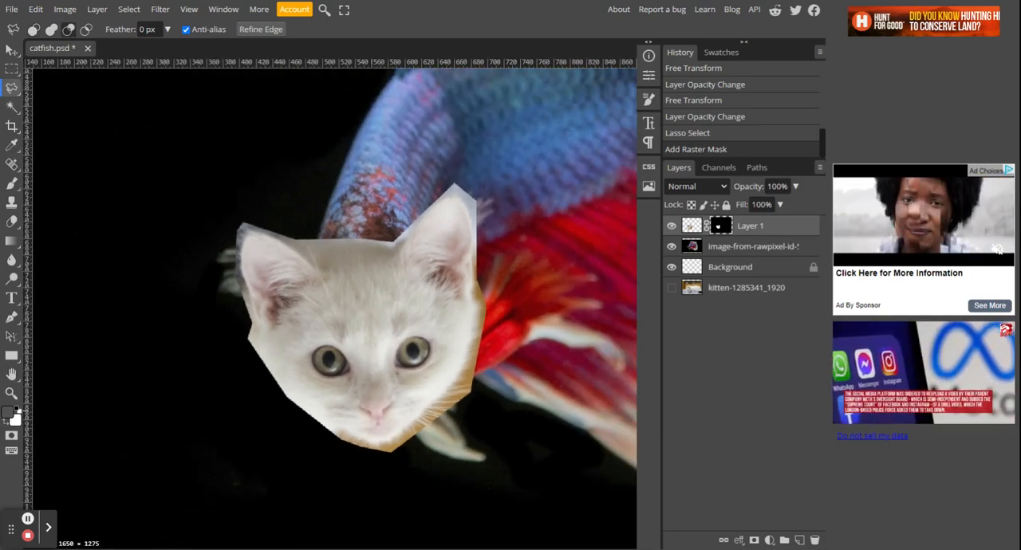
scroll(367, 408, "down", 4)
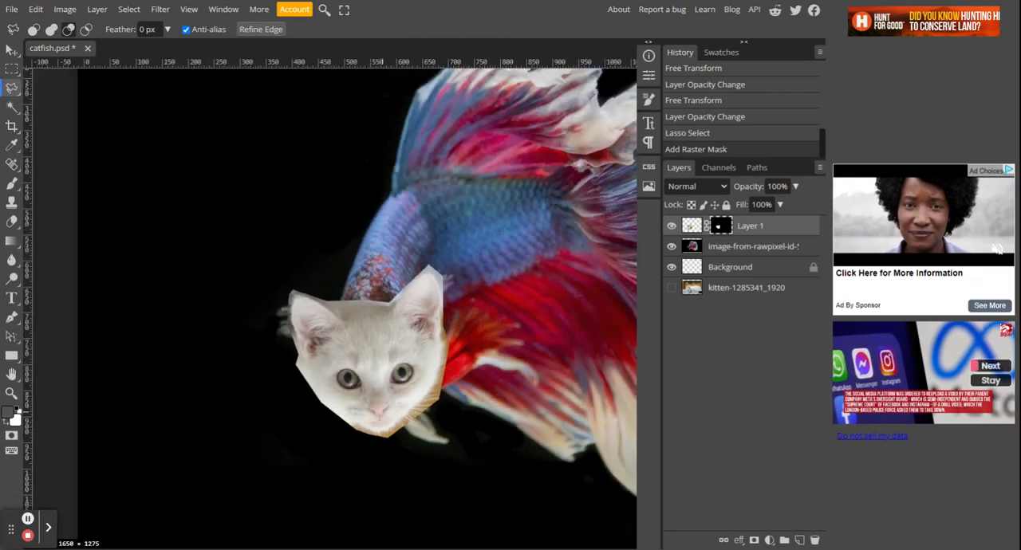
scroll(478, 423, "down", 3)
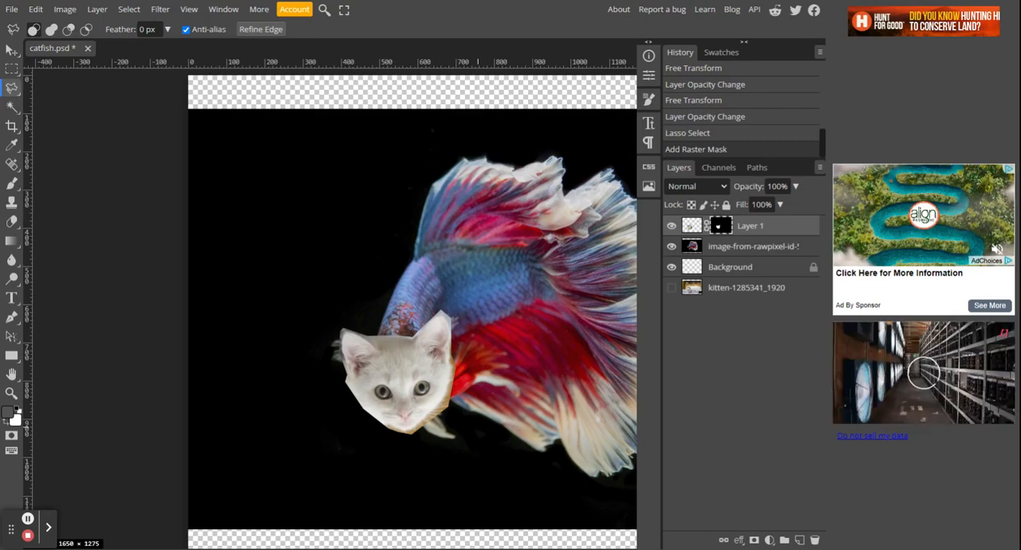
Step: Set up the Brush tool with black as the foreground color and the soft 24 px preset at 0% hardness
scroll(438, 391, "up", 4)
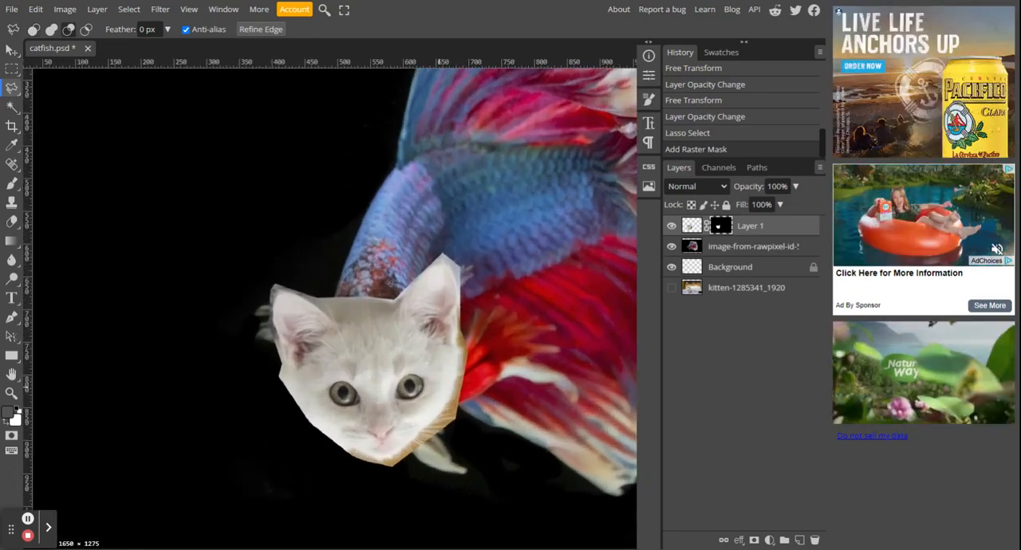
scroll(436, 391, "up", 4)
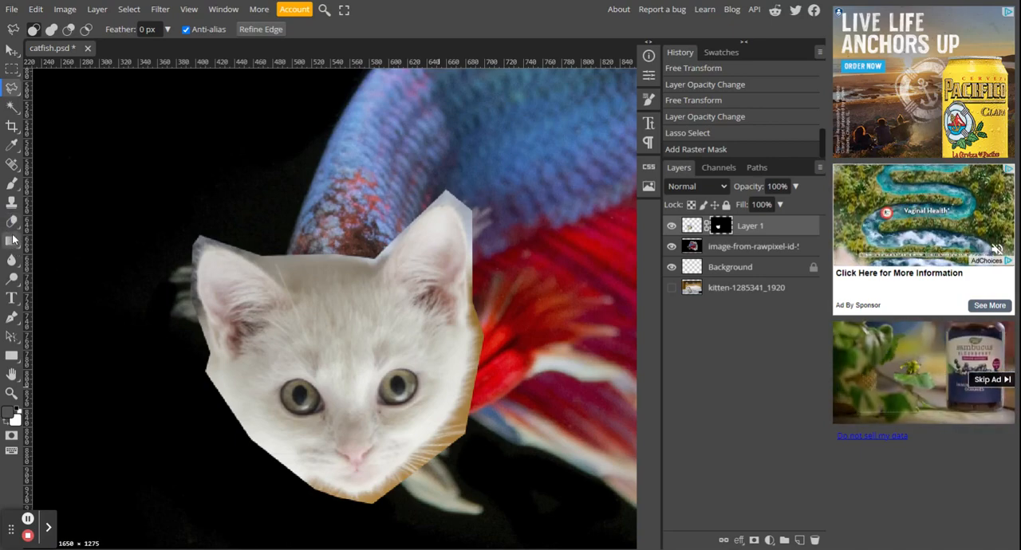
key("b")
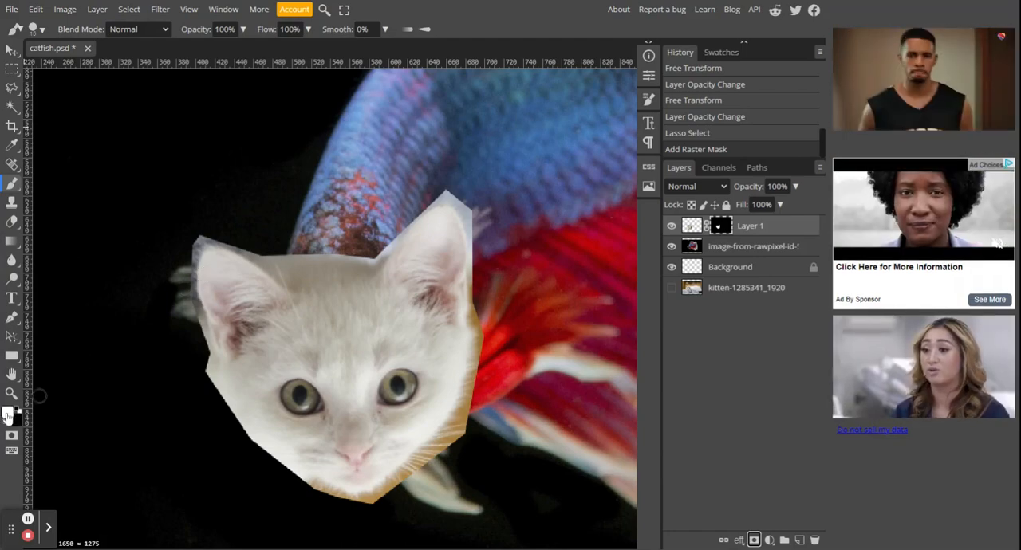
left_click(7, 415)
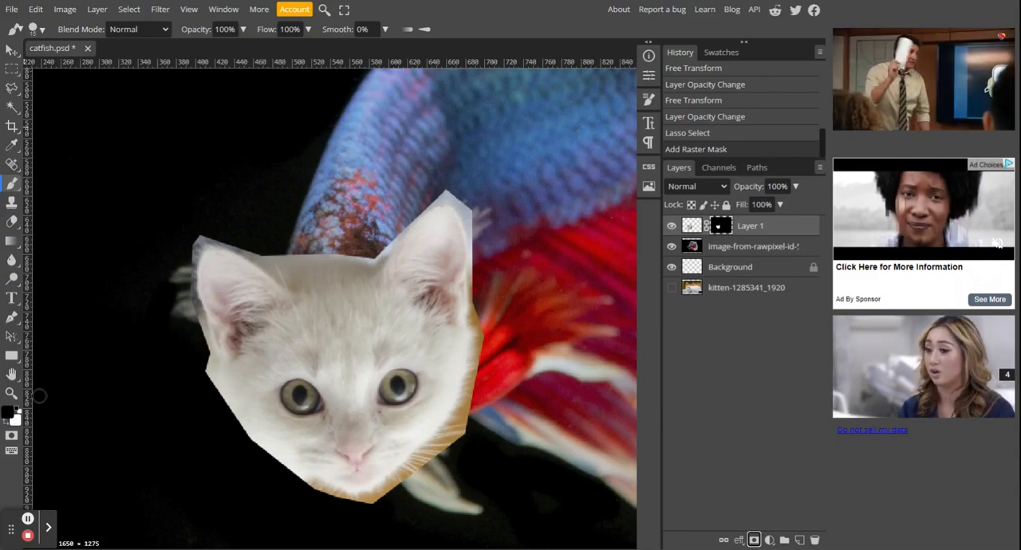
left_click(38, 30)
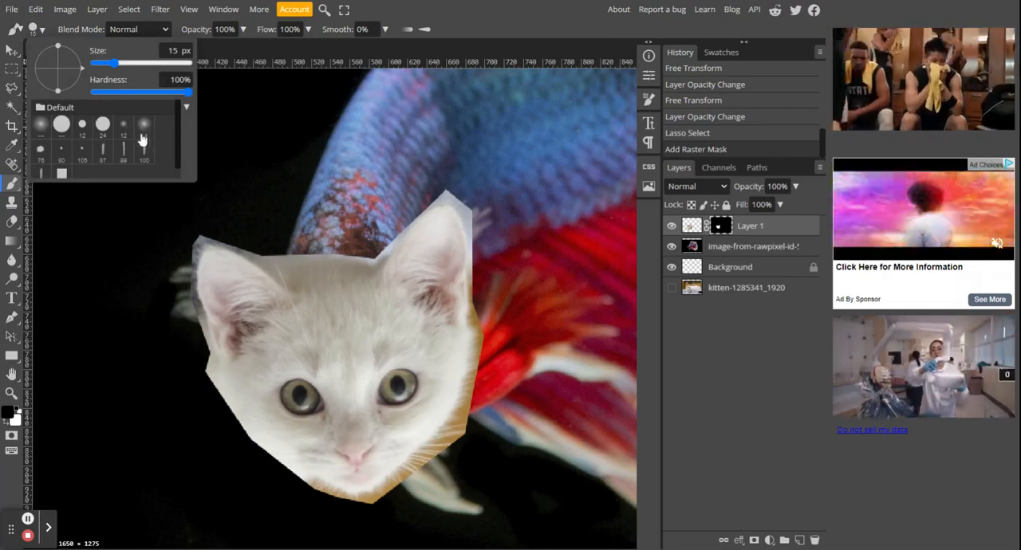
left_click(144, 130)
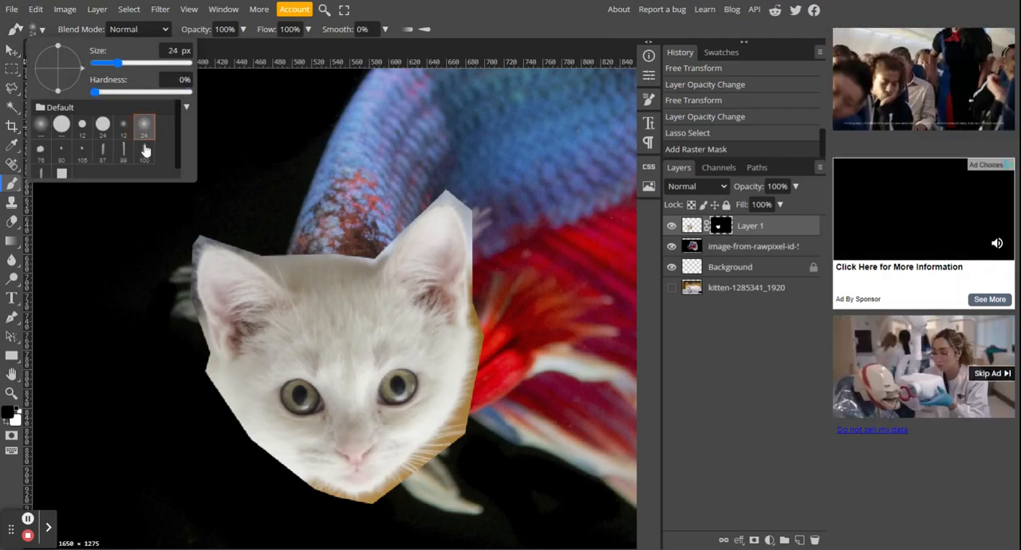
left_click(304, 54)
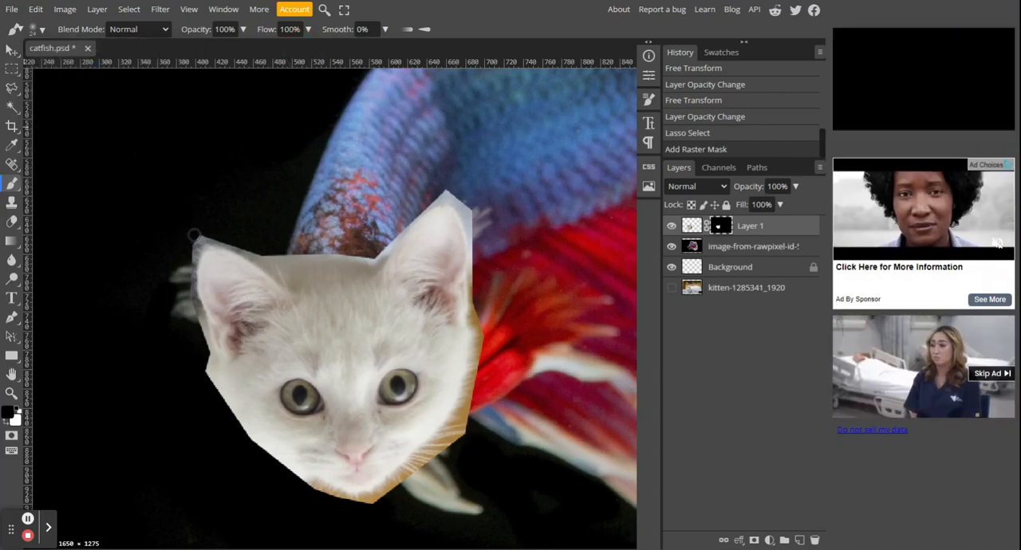
mouse_move(198, 235)
left_mouse_down()
mouse_move(192, 248)
mouse_move(194, 237)
mouse_move(212, 234)
mouse_move(277, 260)
left_mouse_up()
mouse_move(306, 261)
left_mouse_down()
mouse_move(385, 247)
mouse_move(370, 259)
mouse_move(359, 260)
mouse_move(432, 204)
left_mouse_up()
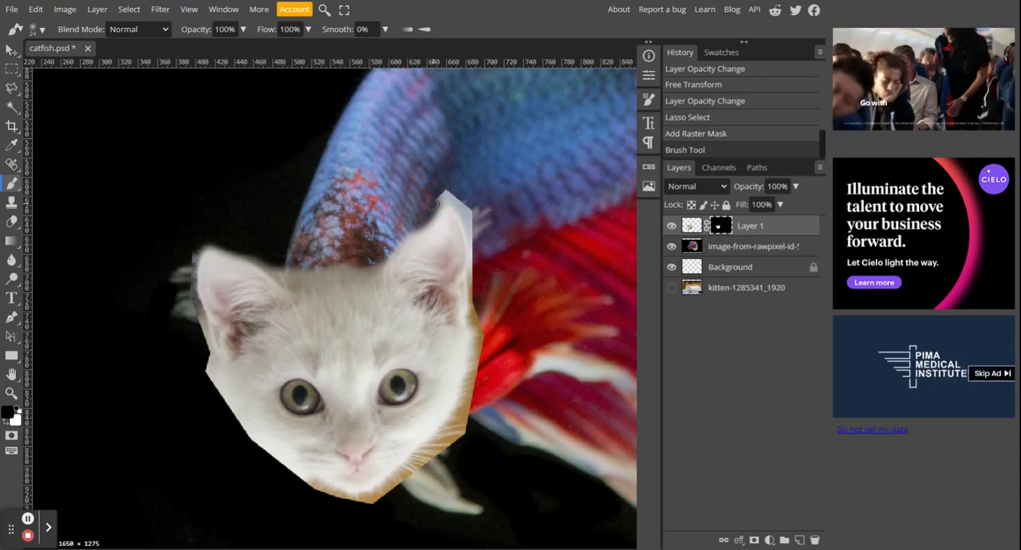
key("ctrl+z")
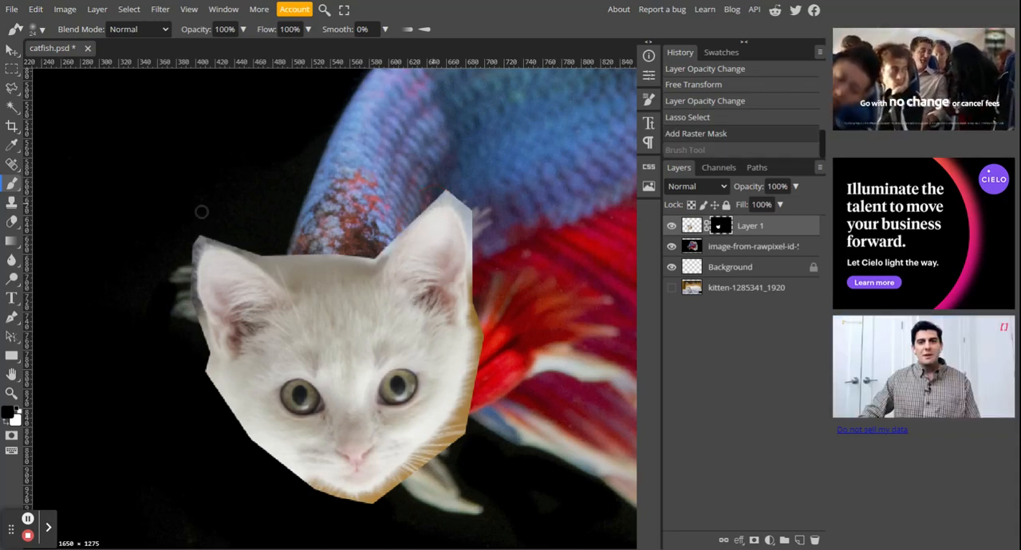
Step: Paint black on the Layer 1 mask along the left cheek, chin, forehead and both ear tips to hide the leftover background
mouse_move(195, 243)
left_mouse_down()
mouse_move(275, 265)
mouse_move(253, 246)
mouse_move(184, 254)
mouse_move(198, 248)
mouse_move(186, 287)
mouse_move(212, 390)
mouse_move(217, 369)
mouse_move(257, 462)
mouse_move(252, 447)
mouse_move(266, 469)
mouse_move(255, 440)
mouse_move(294, 482)
mouse_move(348, 502)
mouse_move(391, 489)
mouse_move(375, 503)
mouse_move(307, 499)
left_mouse_up()
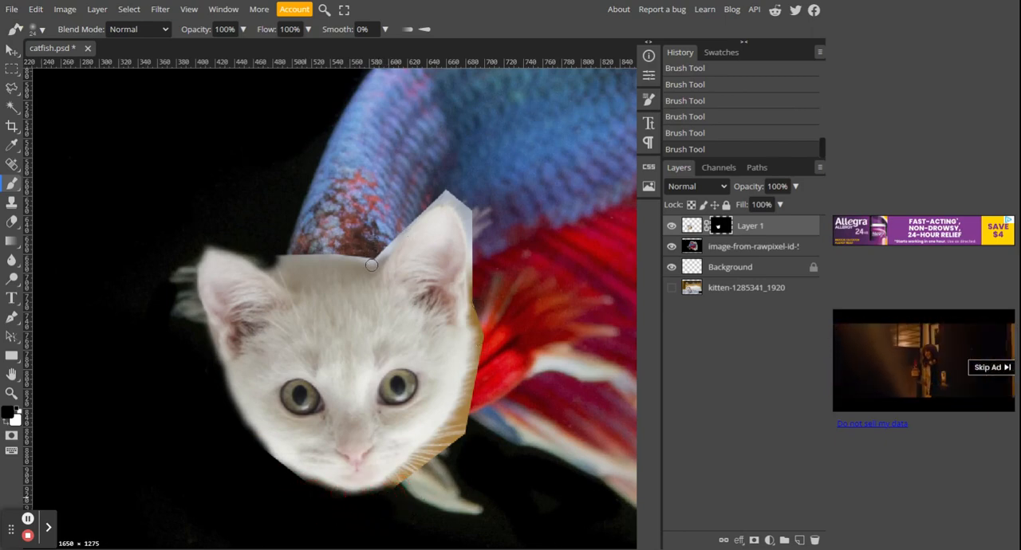
mouse_move(369, 263)
left_mouse_down()
mouse_move(290, 259)
mouse_move(278, 269)
mouse_move(254, 257)
mouse_move(294, 275)
mouse_move(380, 264)
left_mouse_up()
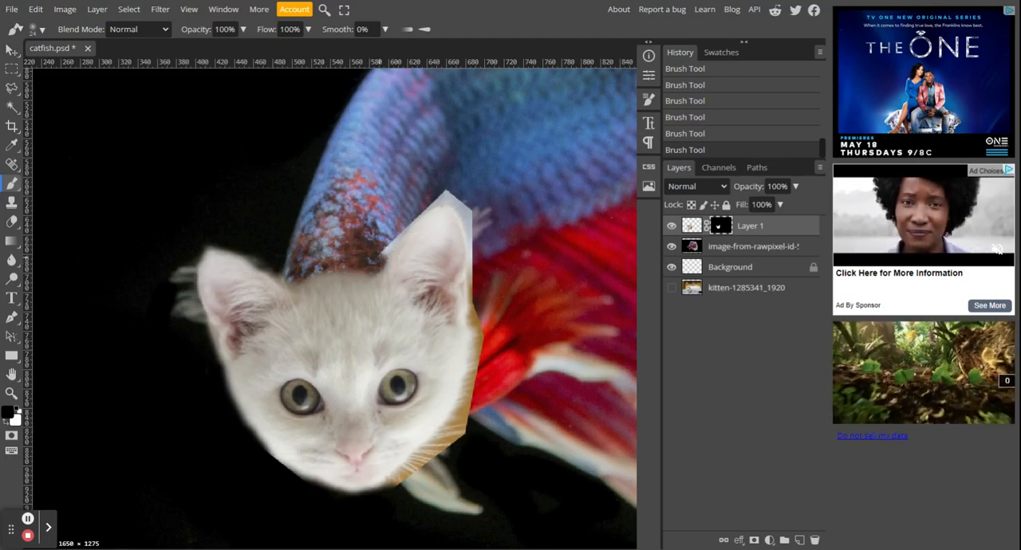
left_click(402, 229, "shift")
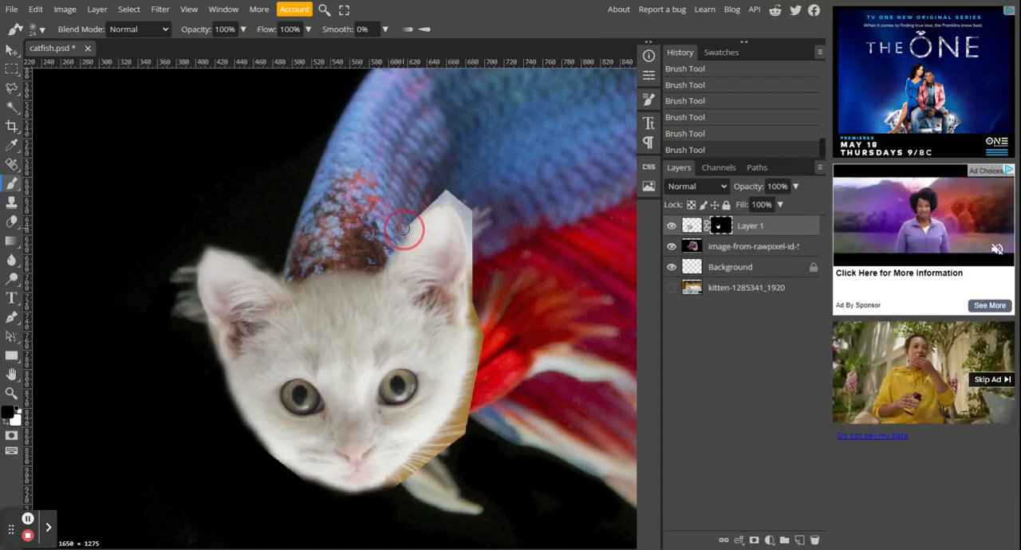
left_click(442, 201, "shift")
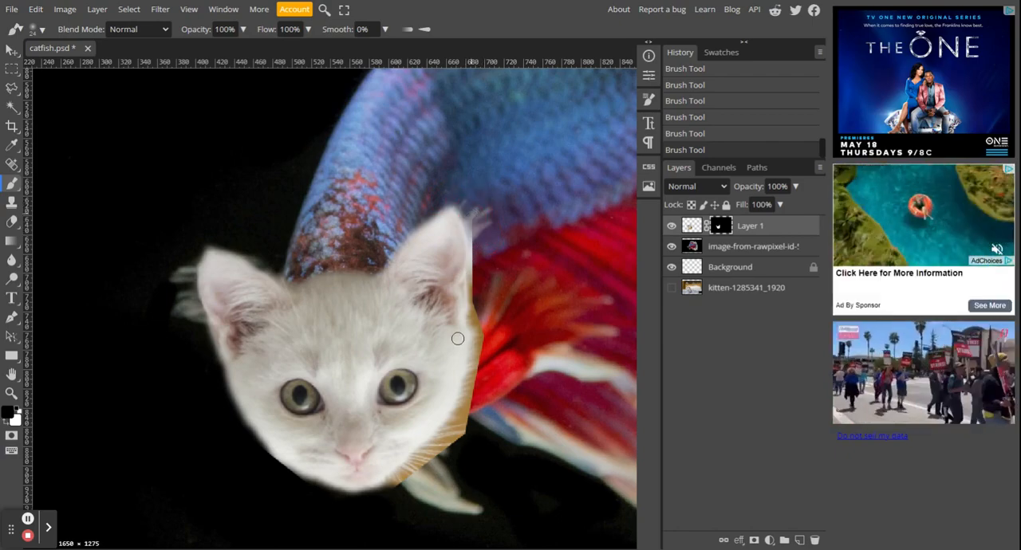
Step: Paint black on the Layer 1 mask beside the right ear, down the right cheek and along the jaw to hide leftover background
left_click(474, 277)
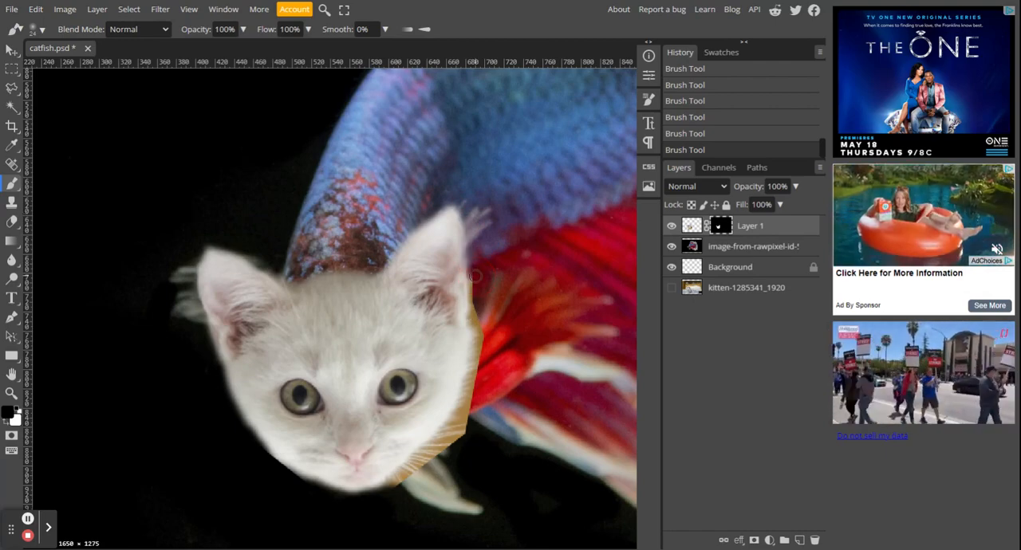
left_click_drag(475, 276, 476, 331)
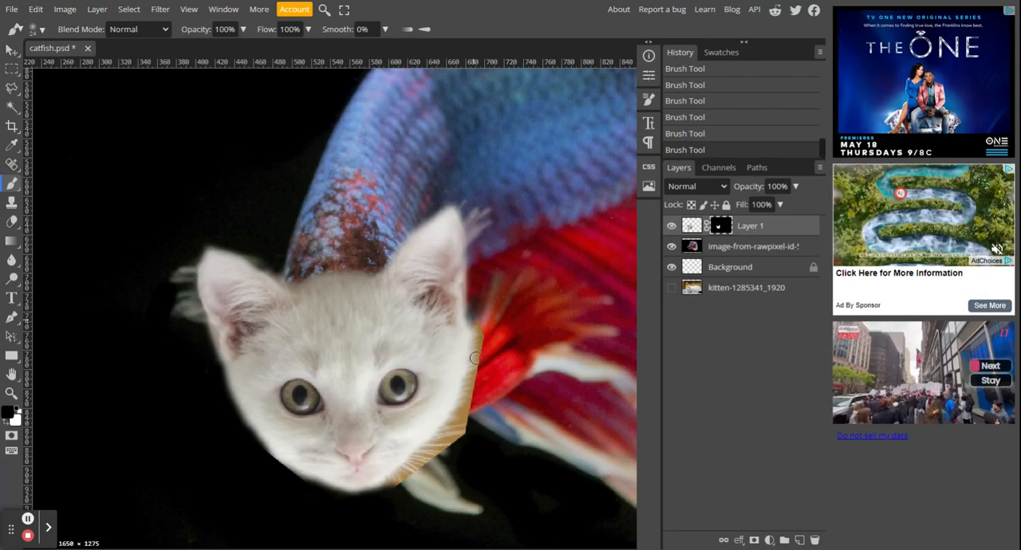
left_click_drag(474, 321, 483, 346)
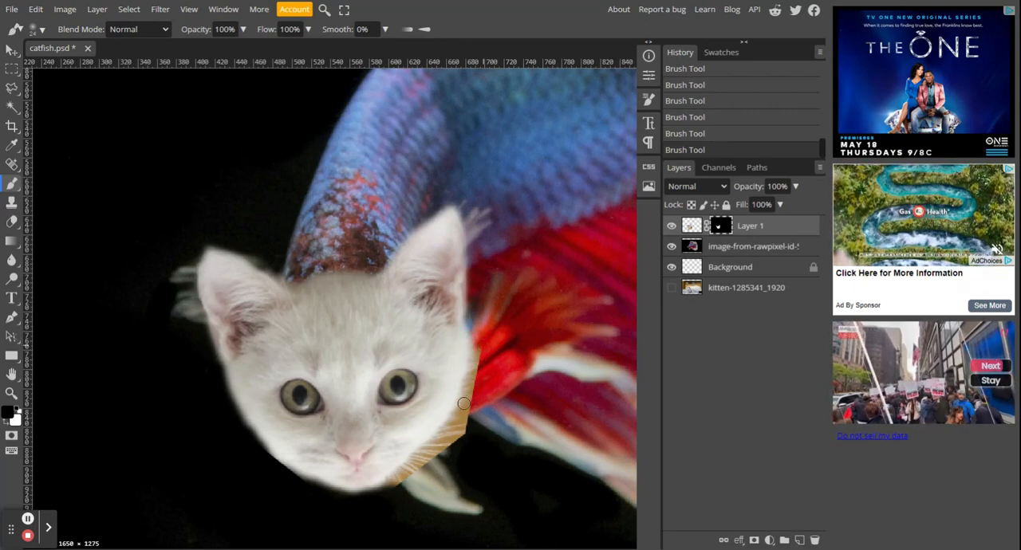
left_click_drag(478, 351, 467, 402)
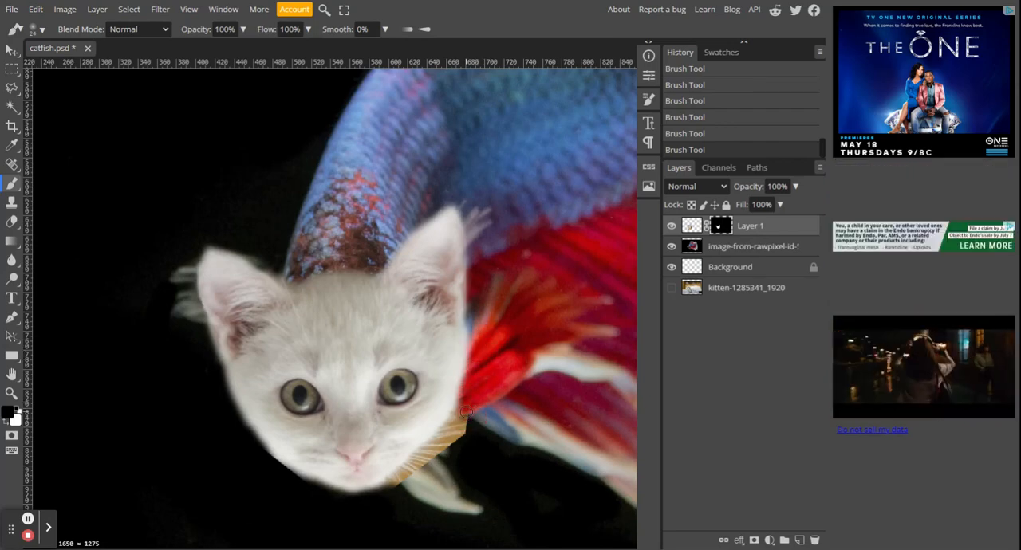
left_click(392, 486, "shift")
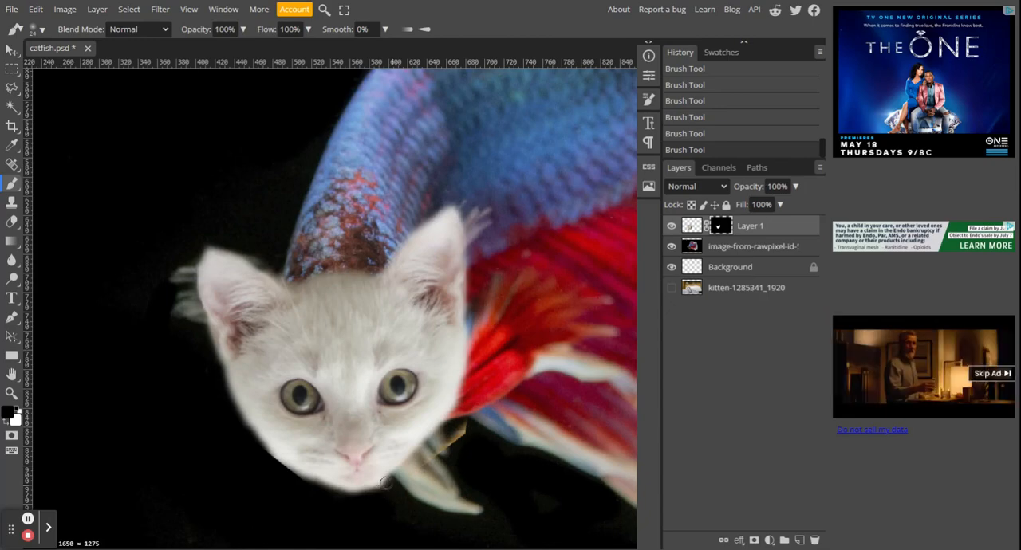
mouse_move(386, 488)
left_mouse_down()
mouse_move(360, 486)
mouse_move(328, 505)
left_mouse_up()
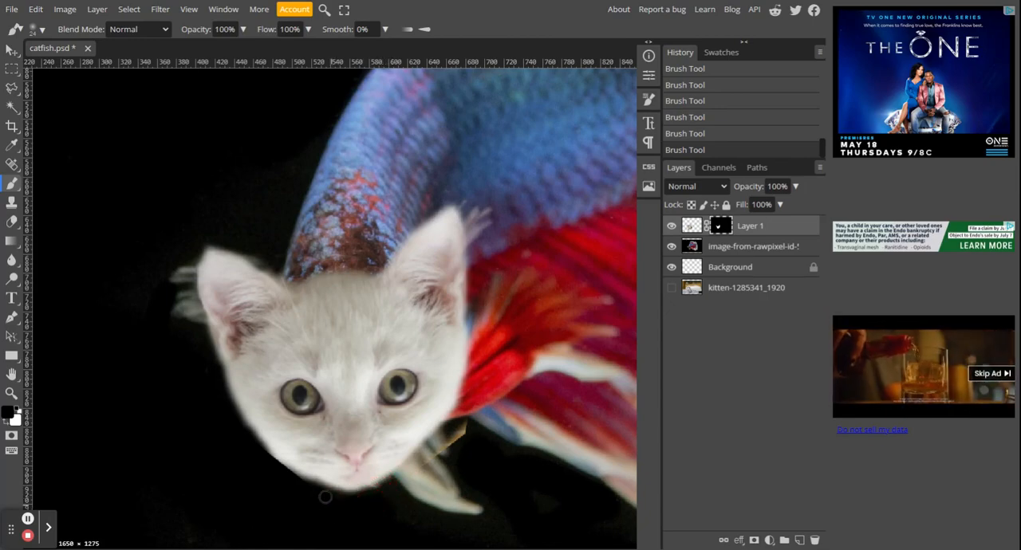
Step: Restore the kitten's chin edge on the Layer 1 mask with white, and trim the excess below it with black
key("x")
mouse_move(309, 471)
left_mouse_down()
mouse_move(357, 489)
mouse_move(392, 462)
left_mouse_up()
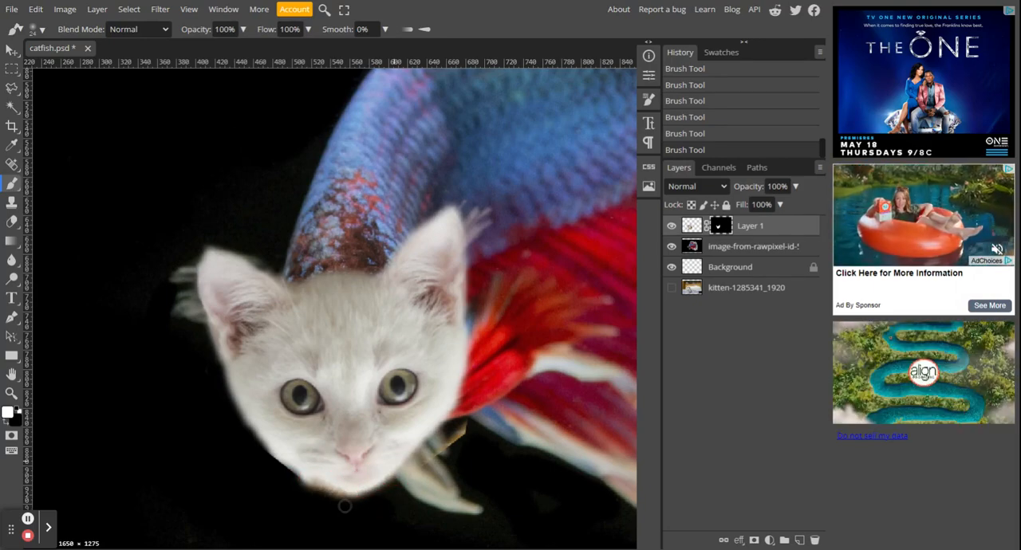
mouse_move(344, 506)
left_mouse_down()
mouse_move(301, 495)
mouse_move(295, 487)
mouse_move(311, 498)
mouse_move(250, 451)
mouse_move(315, 509)
left_mouse_up()
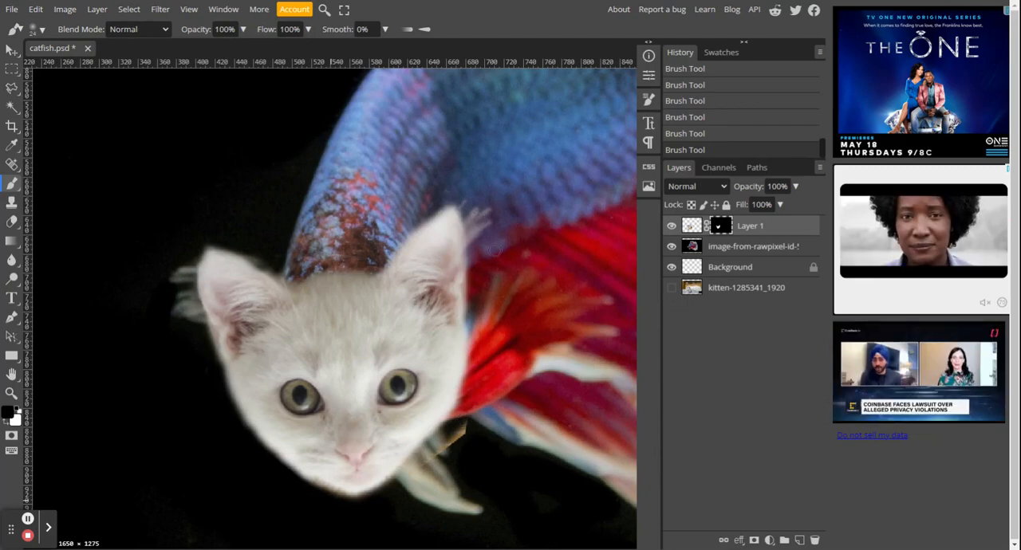
Step: Add a new layer directly above the fish image and set the Clone Stamp to the soft 24 px brush at 0% hardness
left_click(756, 249)
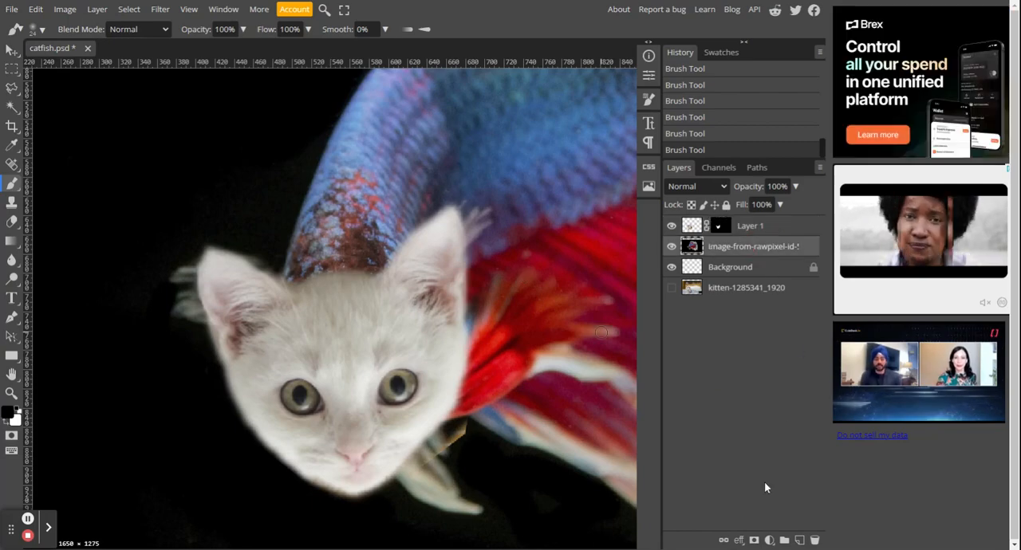
left_click(798, 541)
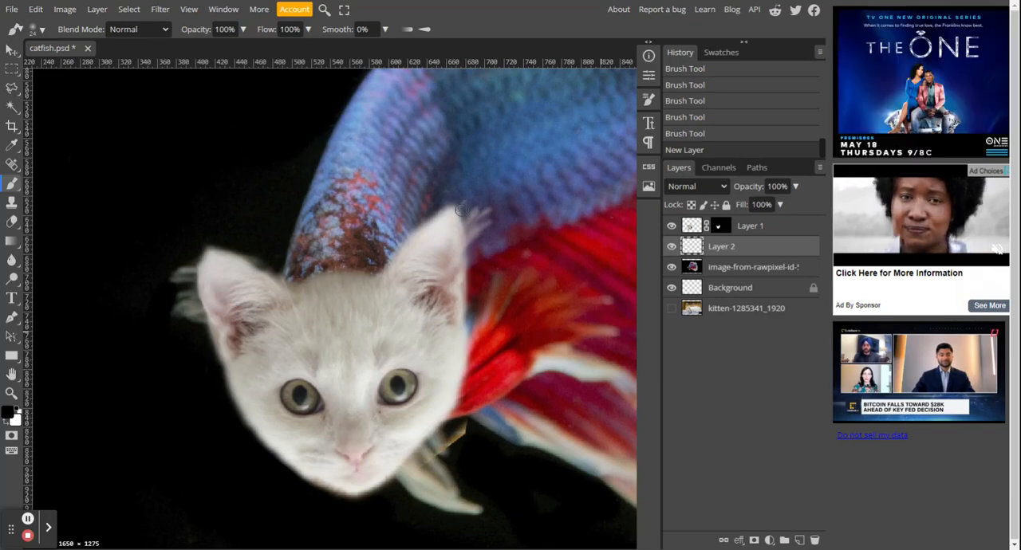
key("s")
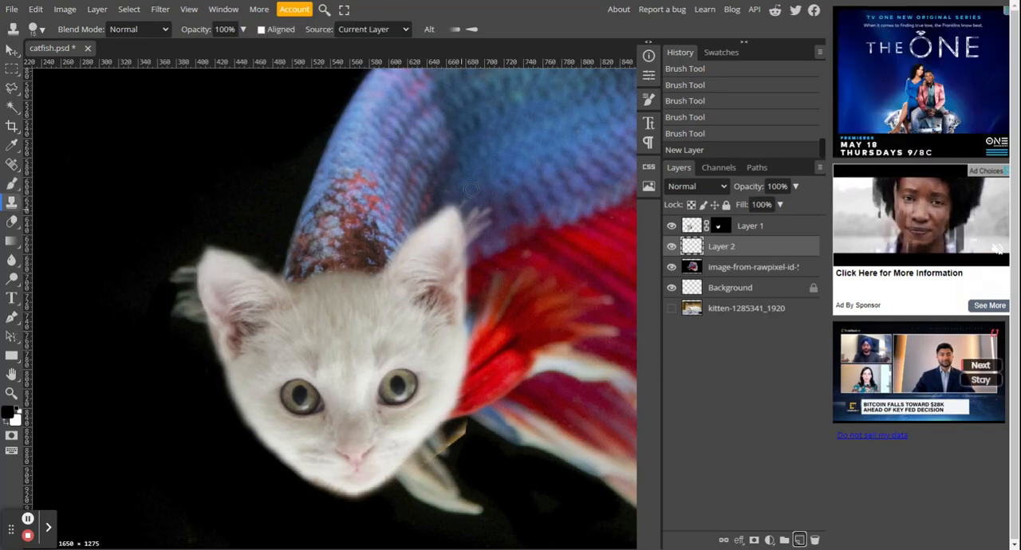
left_click(36, 29)
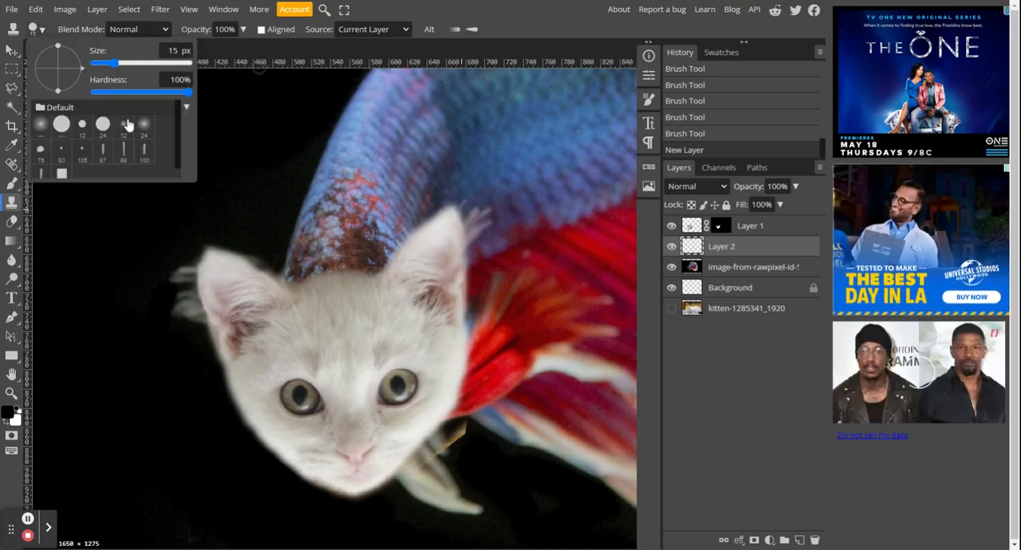
left_click(144, 126)
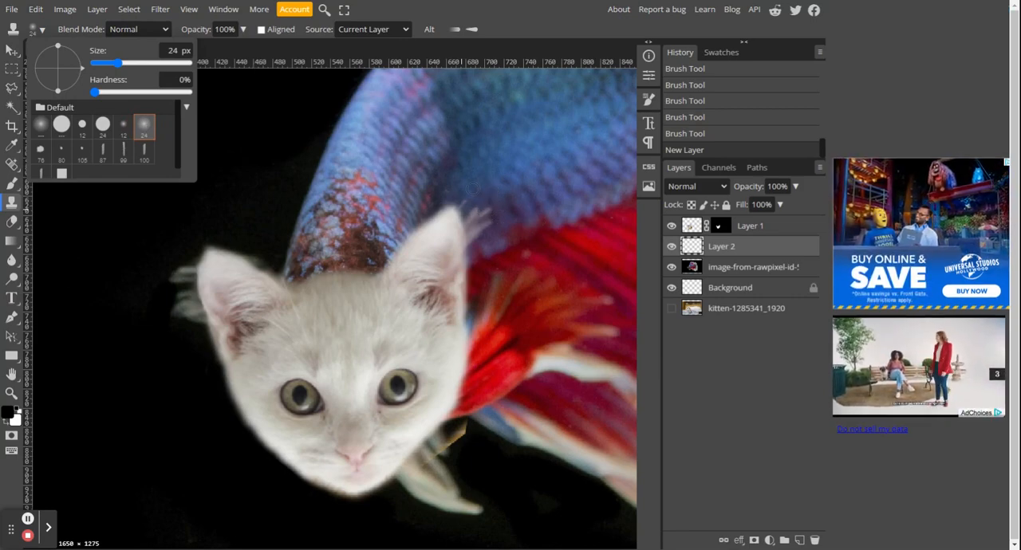
Step: Try to clone fish scales over the white fin wisps beside the kitten's right ear, sampling from the current layer only
left_click(488, 197, "alt")
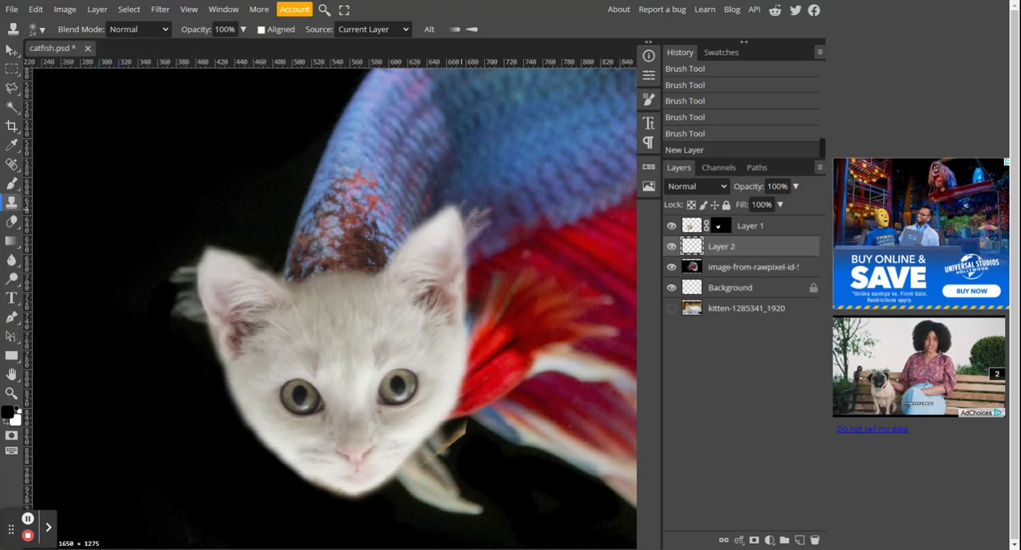
left_click_drag(477, 220, 479, 227)
left_click(479, 226)
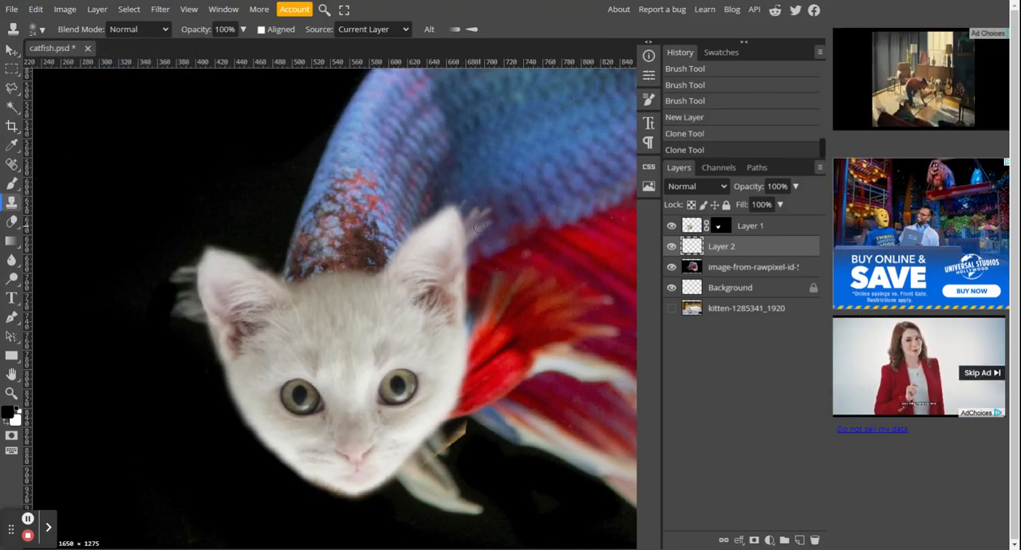
left_click(481, 219)
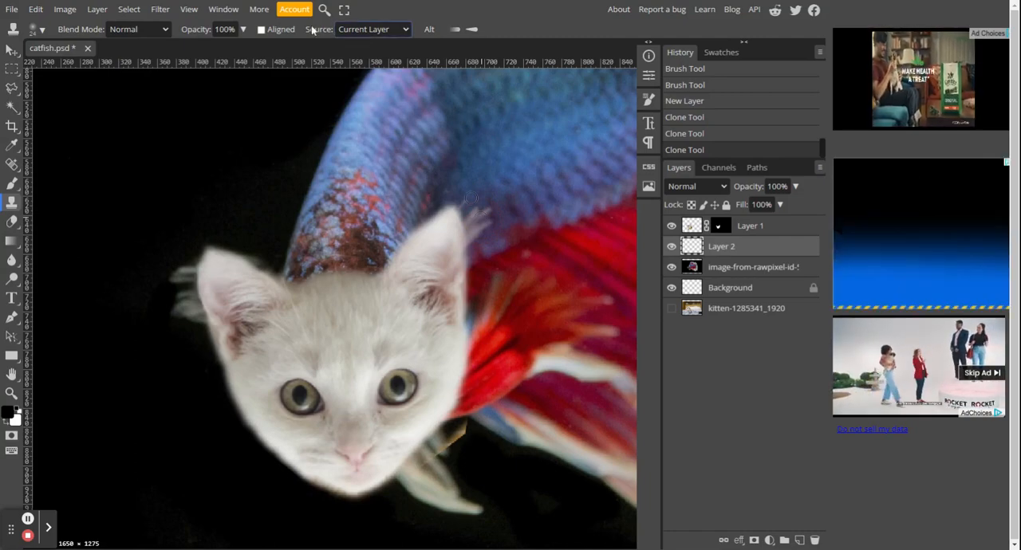
Step: Set the clone source to Current & Below and clone fish texture over the white fin wisps beside the right ear
left_click(404, 33)
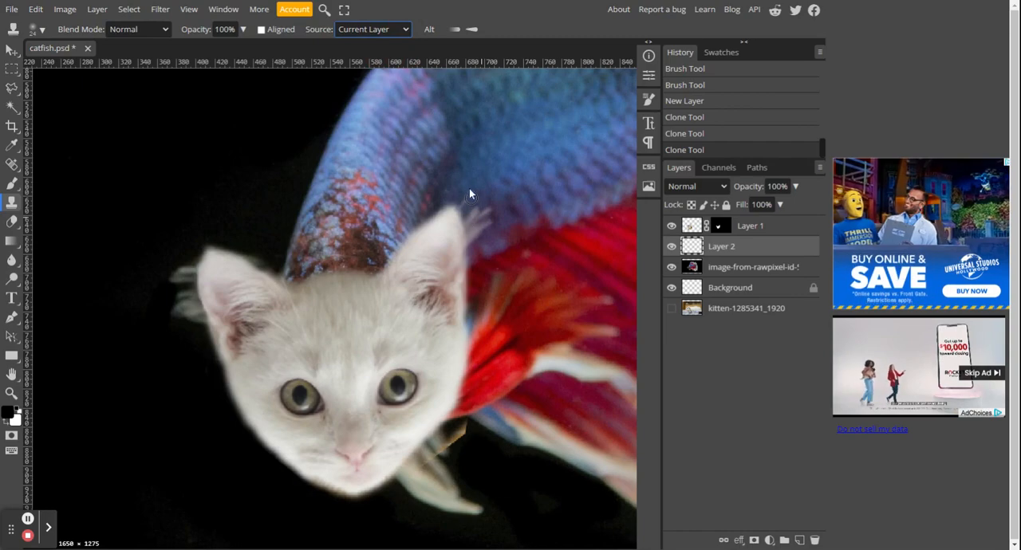
key("Down")
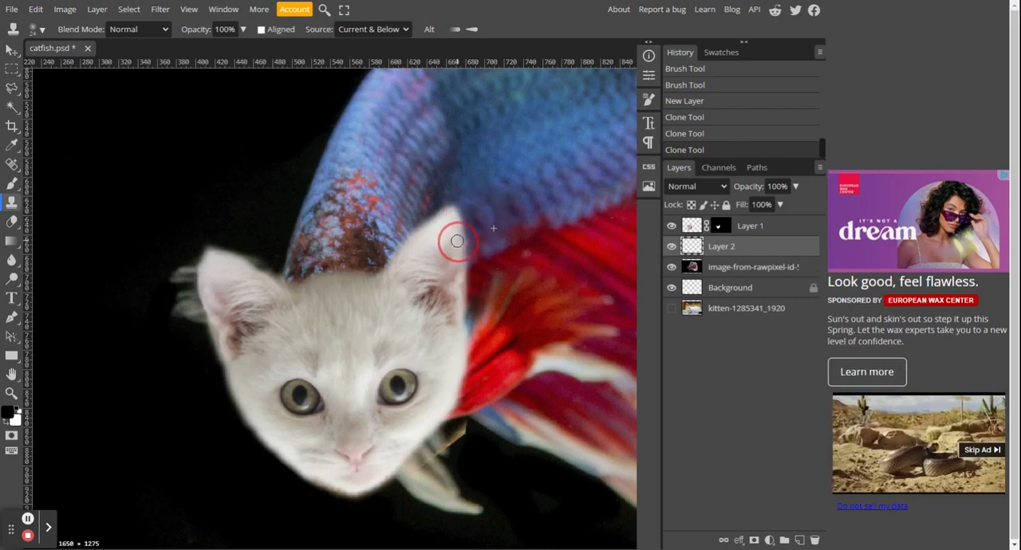
left_click_drag(451, 209, 443, 224)
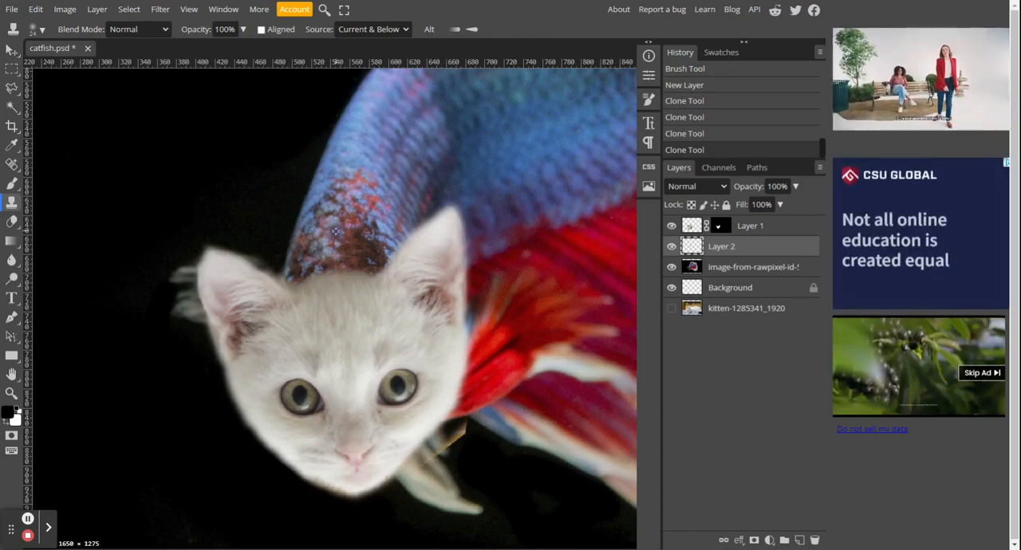
Step: Add a new layer above Layer 1 and clone kitten fur upward over the fish scales between the ears
left_click(779, 232)
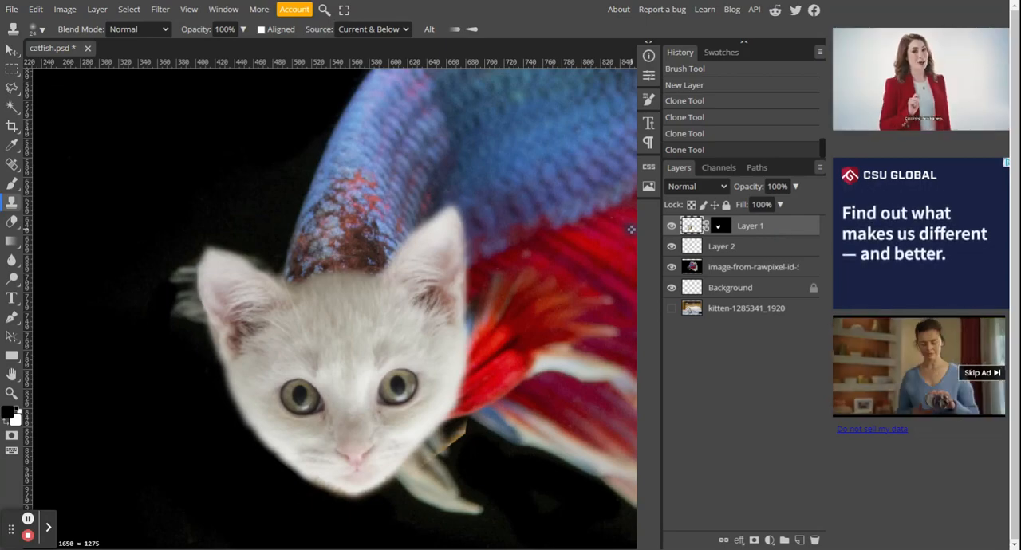
left_click(799, 540)
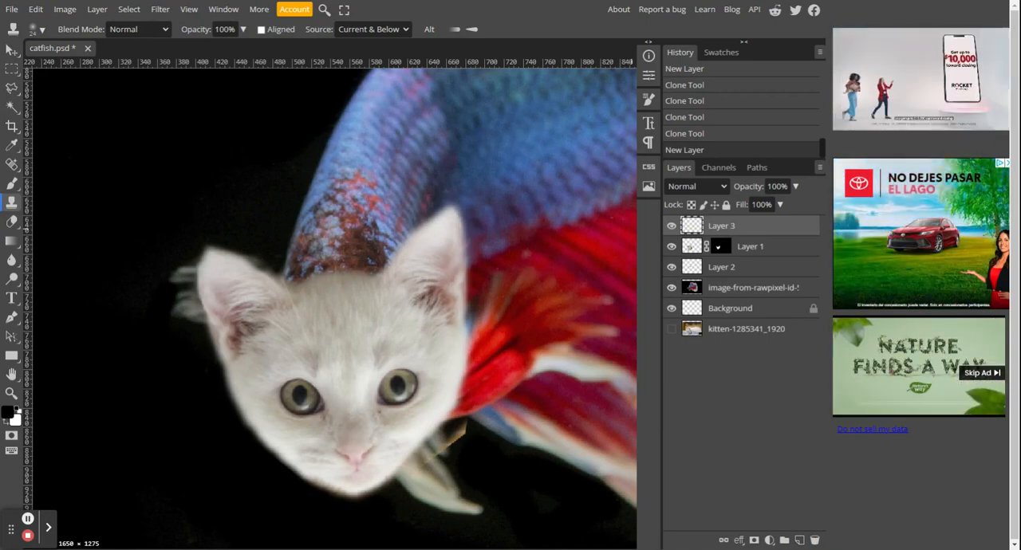
left_click(371, 269)
left_click(360, 265)
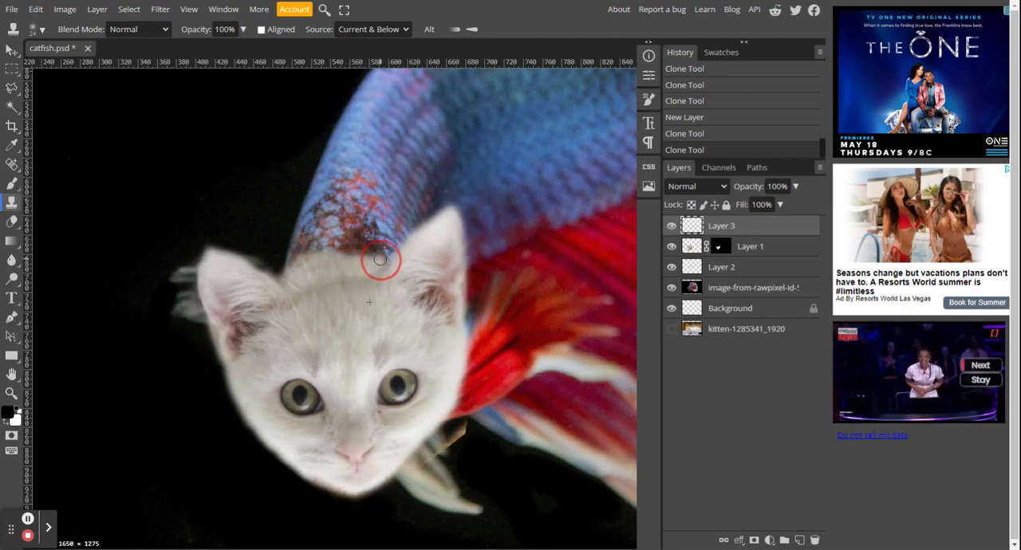
mouse_move(339, 256)
left_mouse_down()
mouse_move(296, 262)
mouse_move(415, 273)
mouse_move(329, 248)
mouse_move(336, 259)
mouse_move(369, 253)
mouse_move(382, 264)
mouse_move(355, 286)
mouse_move(370, 279)
mouse_move(303, 295)
left_mouse_up()
Step: Lower the opacity of Layer 3 to 77%
left_click(758, 231)
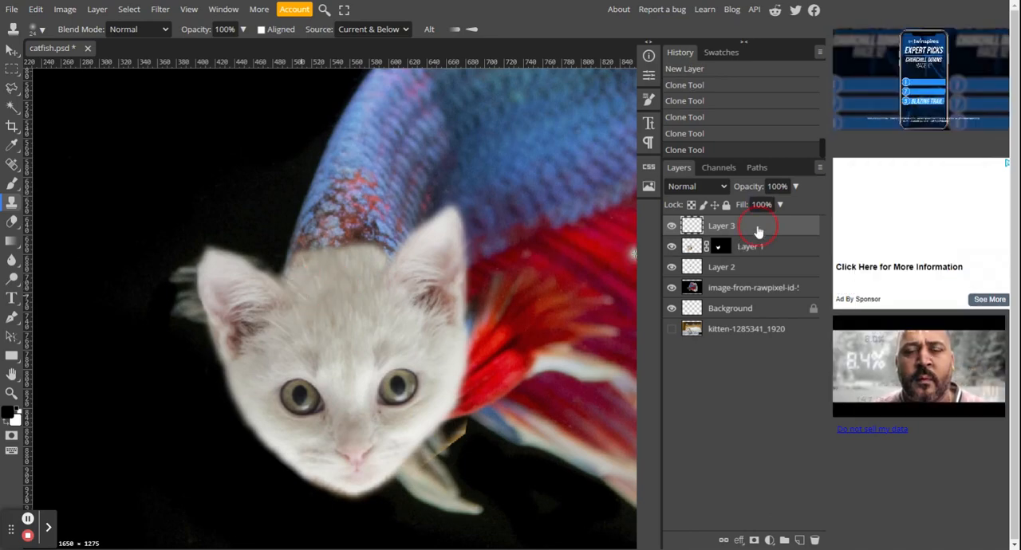
left_click(795, 185)
left_click_drag(796, 205, 782, 208)
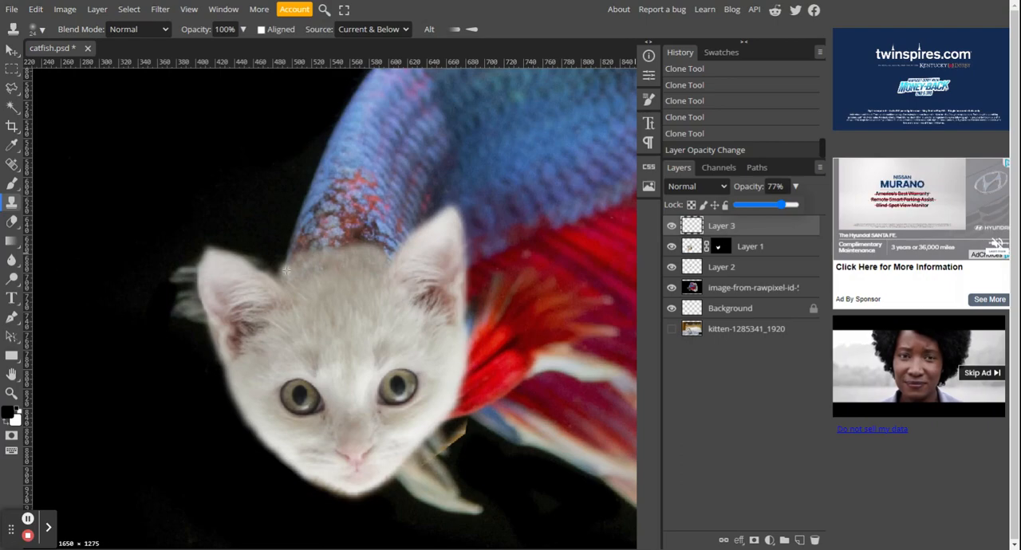
Step: Clone more fur on Layer 3 along the top of the head to soften its edge against the fish body
mouse_move(283, 274)
left_mouse_down()
mouse_move(310, 257)
mouse_move(355, 263)
left_mouse_up()
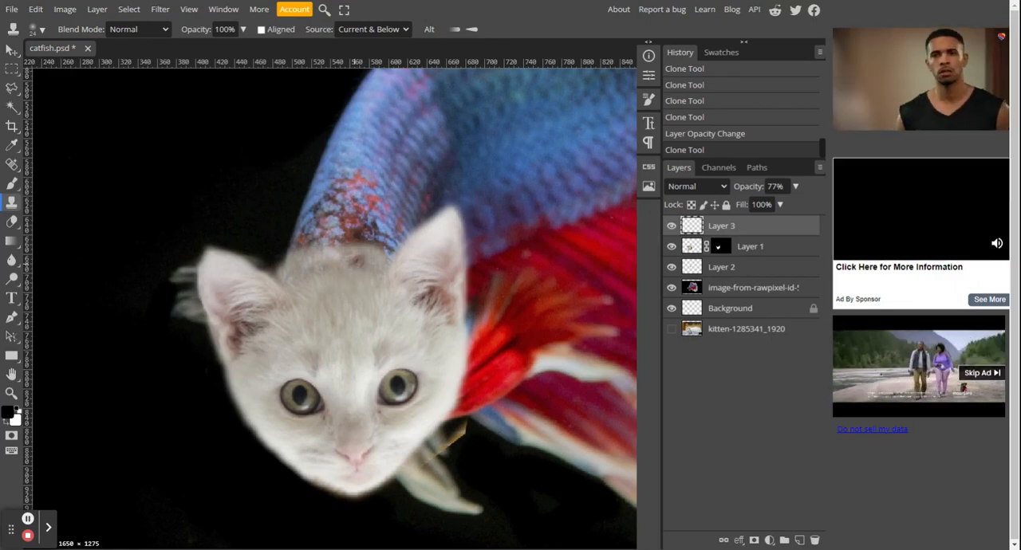
left_click_drag(355, 261, 355, 269)
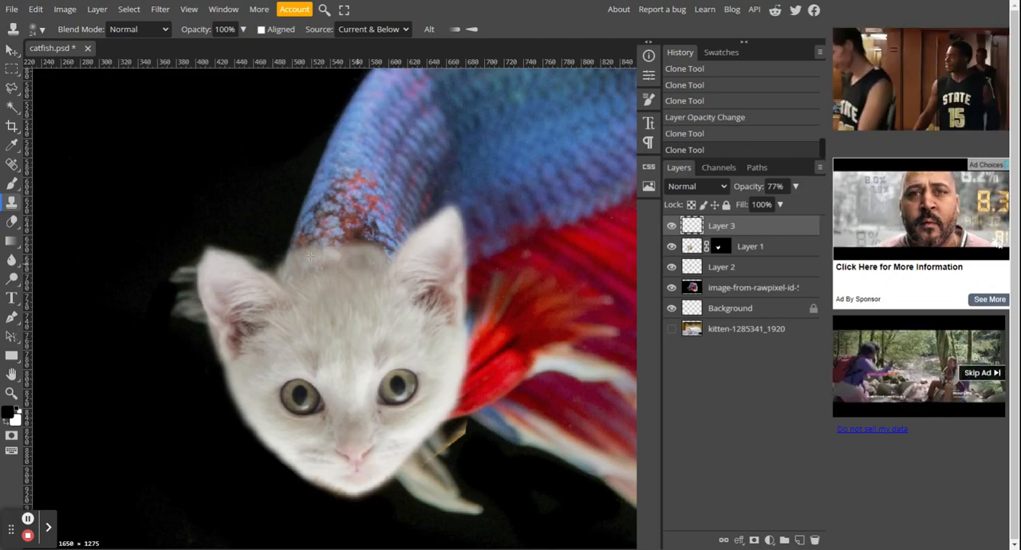
mouse_move(343, 248)
left_mouse_down()
mouse_move(342, 236)
mouse_move(333, 253)
mouse_move(323, 247)
mouse_move(346, 241)
mouse_move(328, 256)
left_mouse_up()
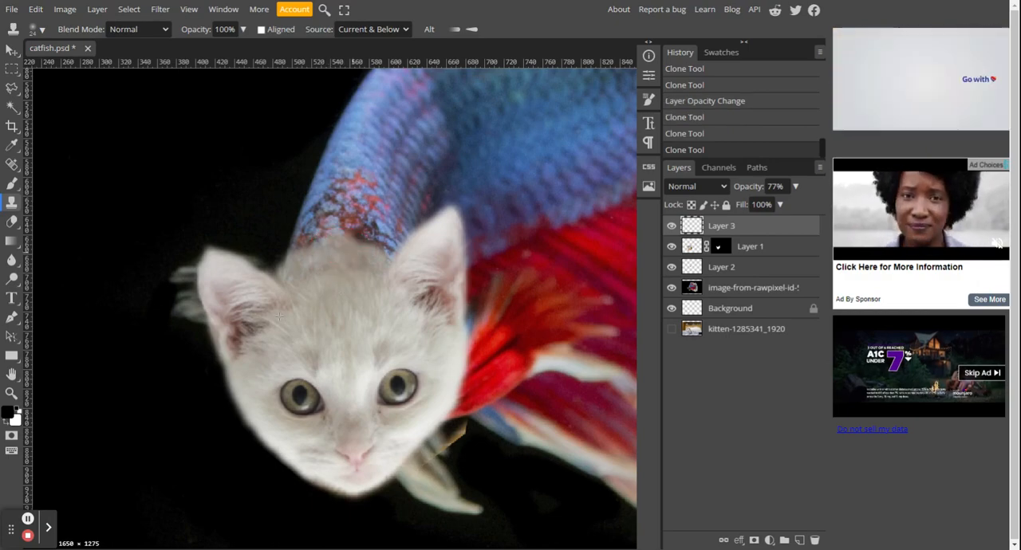
Step: Add a new layer above Layer 3 and clone blue scales over the red-brown patch above the kitten's head
left_click(801, 541)
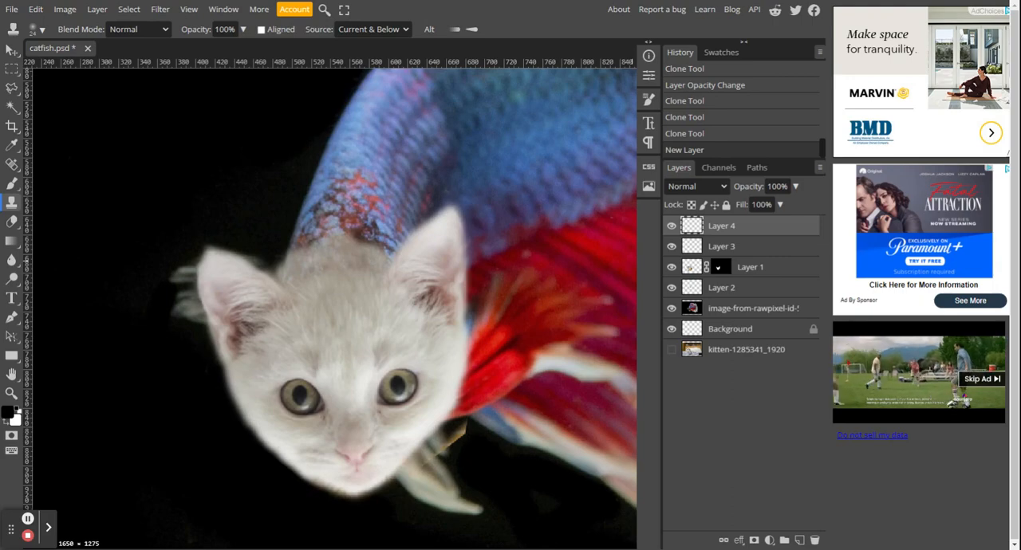
left_click(332, 187)
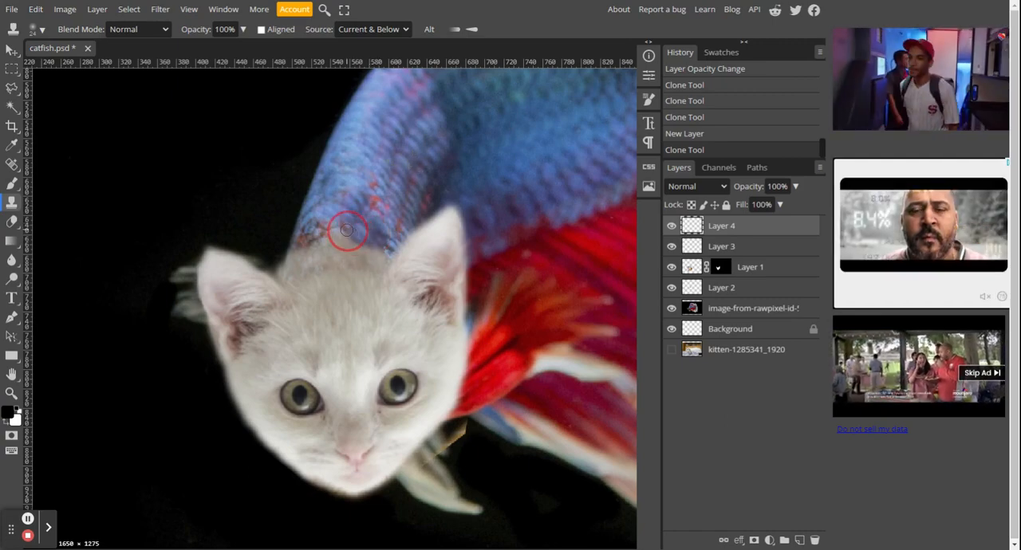
left_click_drag(346, 231, 322, 233)
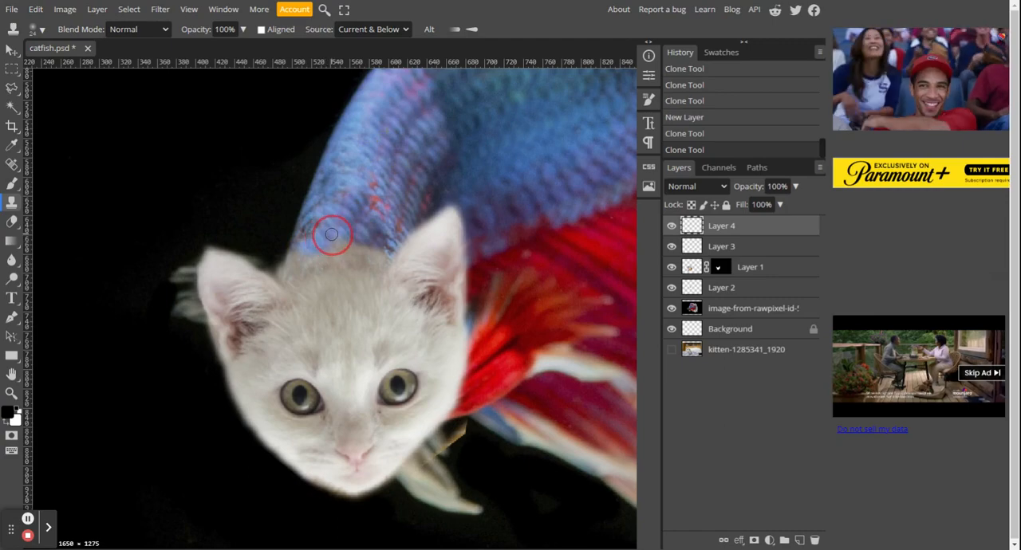
mouse_move(332, 235)
left_mouse_down()
mouse_move(307, 236)
mouse_move(373, 251)
left_mouse_up()
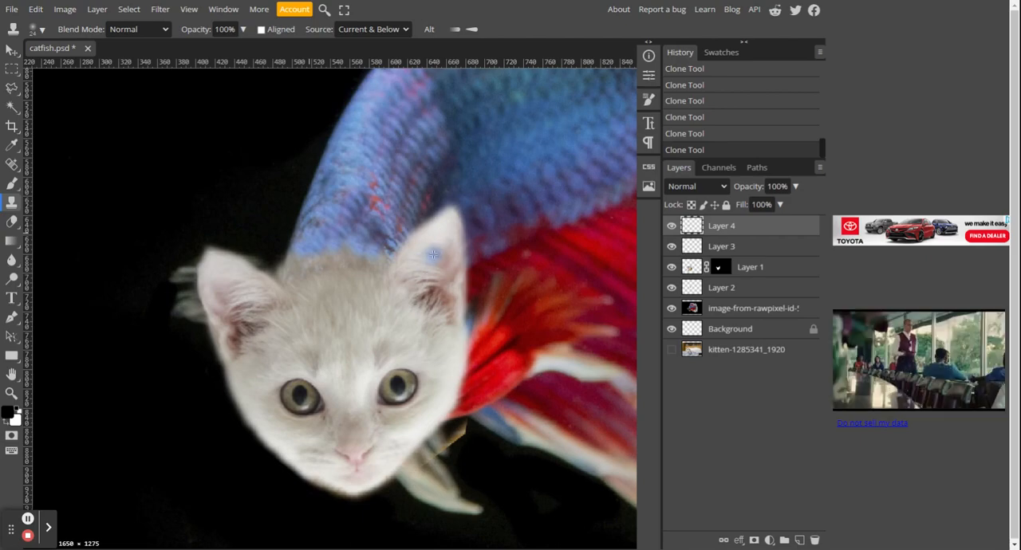
Step: Paint black with the Brush tool on Layer 1 over the leftover tan sliver beside the kitten's right jaw
left_click(765, 250)
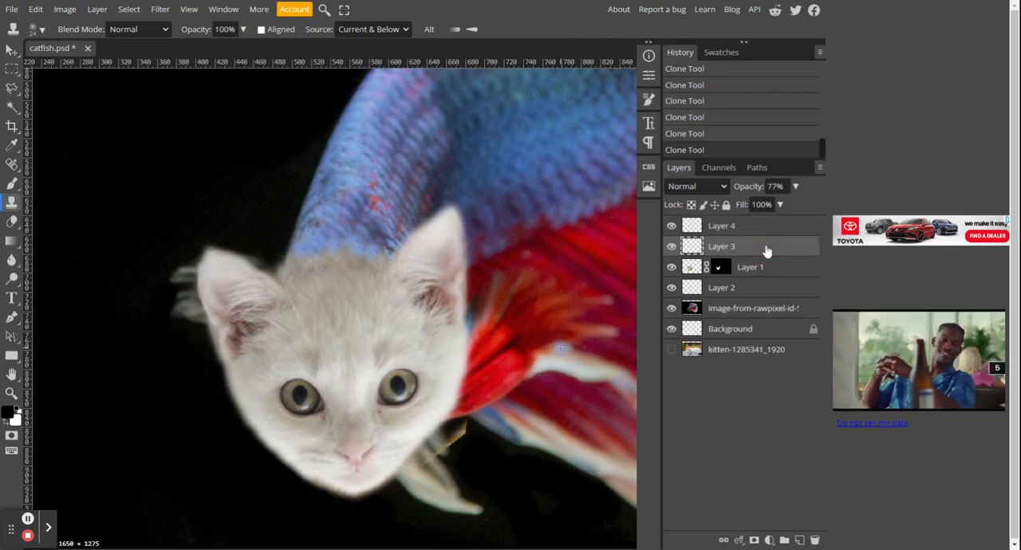
left_click(757, 230)
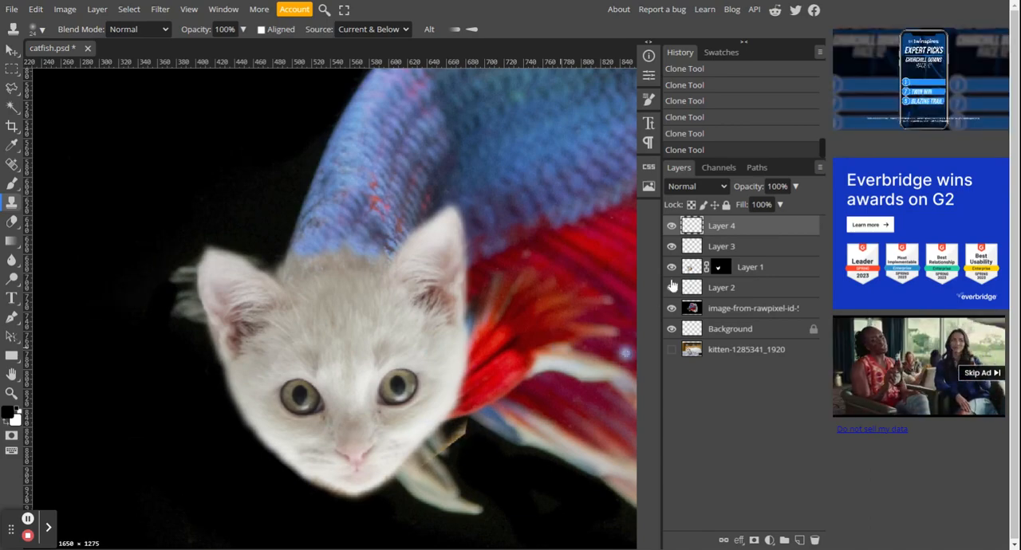
left_click(779, 273)
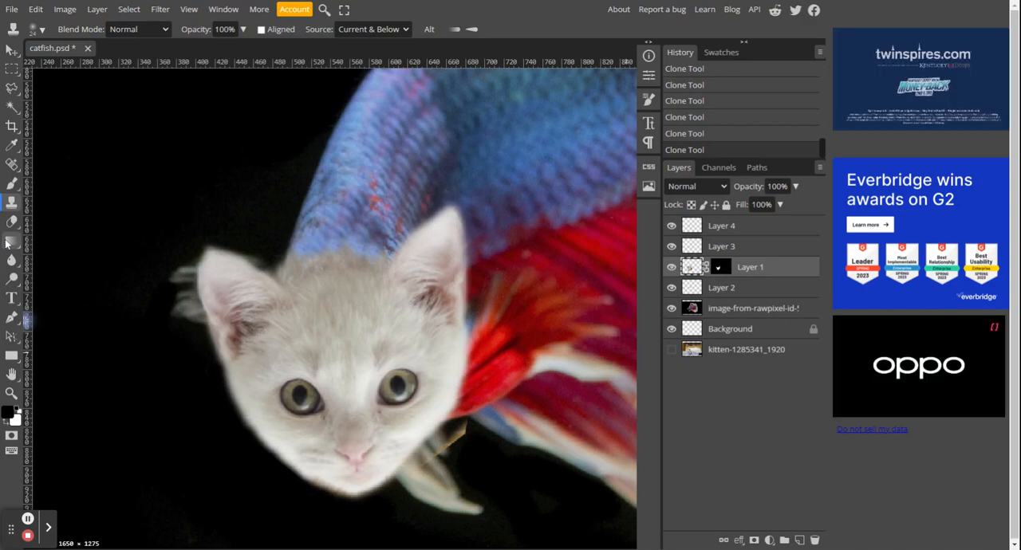
key("b")
mouse_move(470, 419)
left_mouse_down()
mouse_move(426, 457)
mouse_move(423, 472)
mouse_move(472, 434)
left_mouse_up()
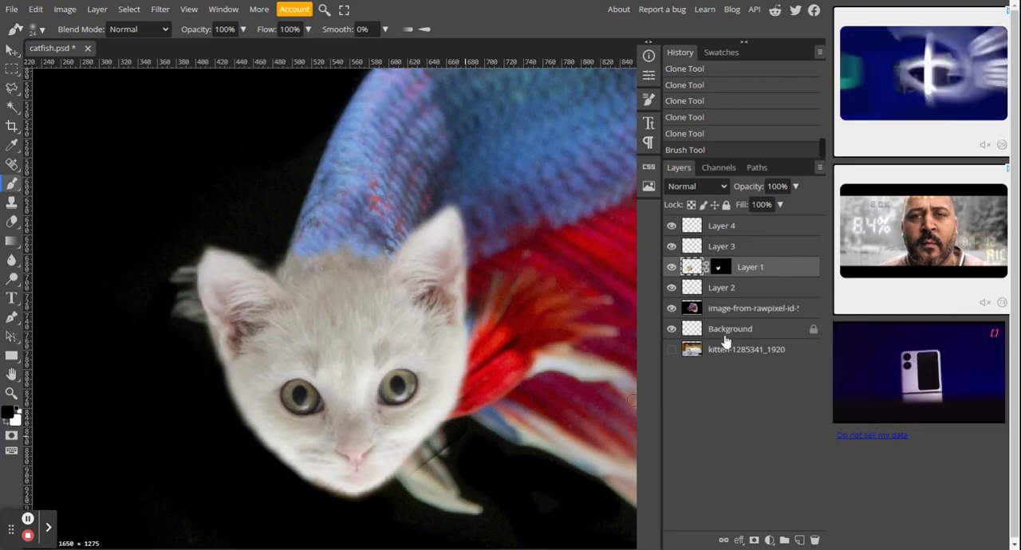
Step: Undo the last brush stroke on Layer 1 and paint black on its layer mask over the tan sliver beside the kitten's right jaw instead
left_click(671, 269)
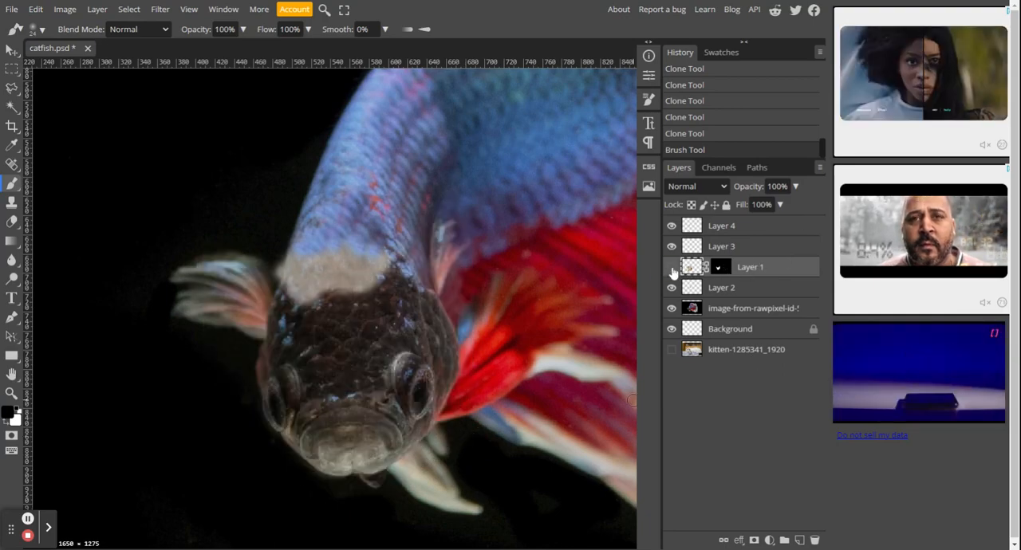
left_click(671, 269)
left_click(747, 273)
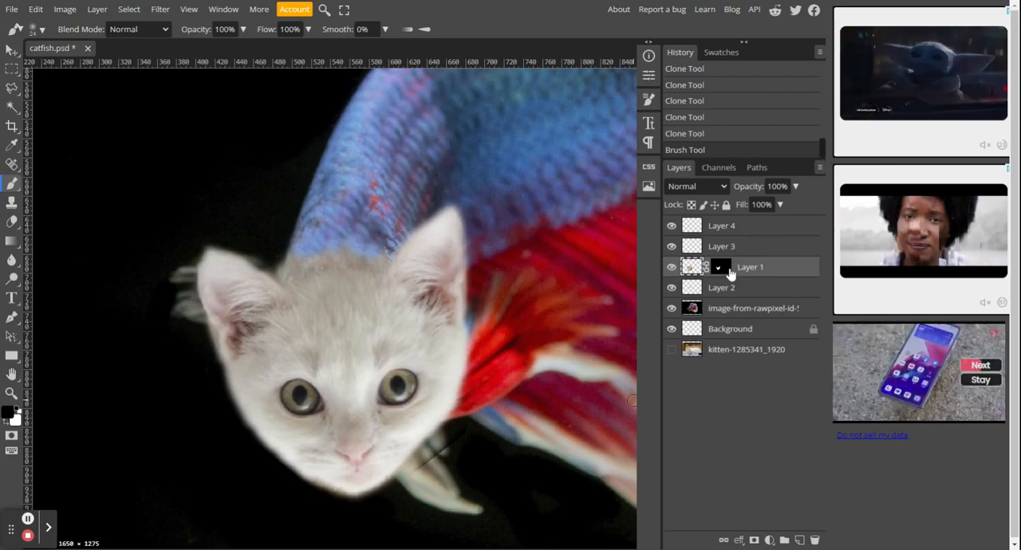
left_click(671, 267)
left_click(671, 267)
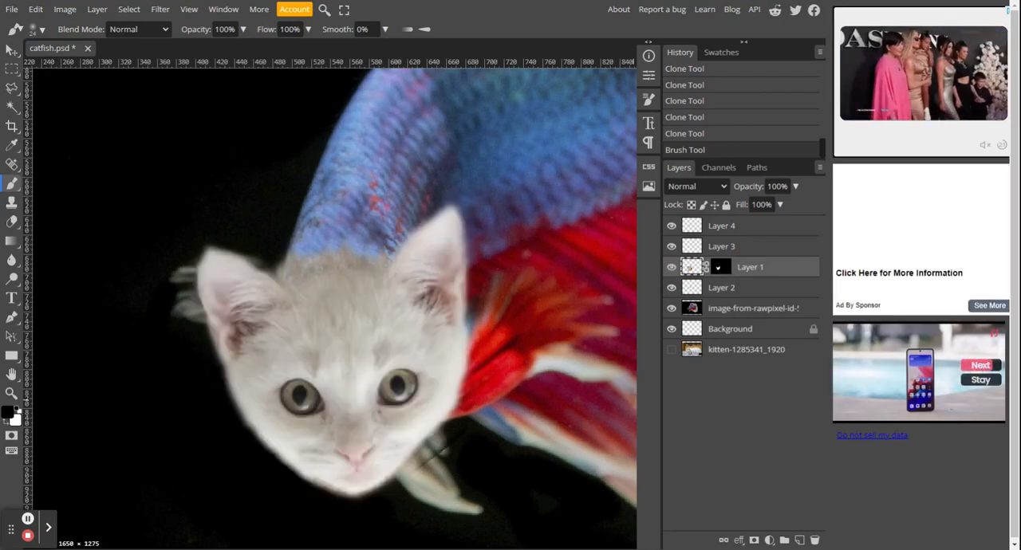
key("ctrl+z")
left_click(728, 271)
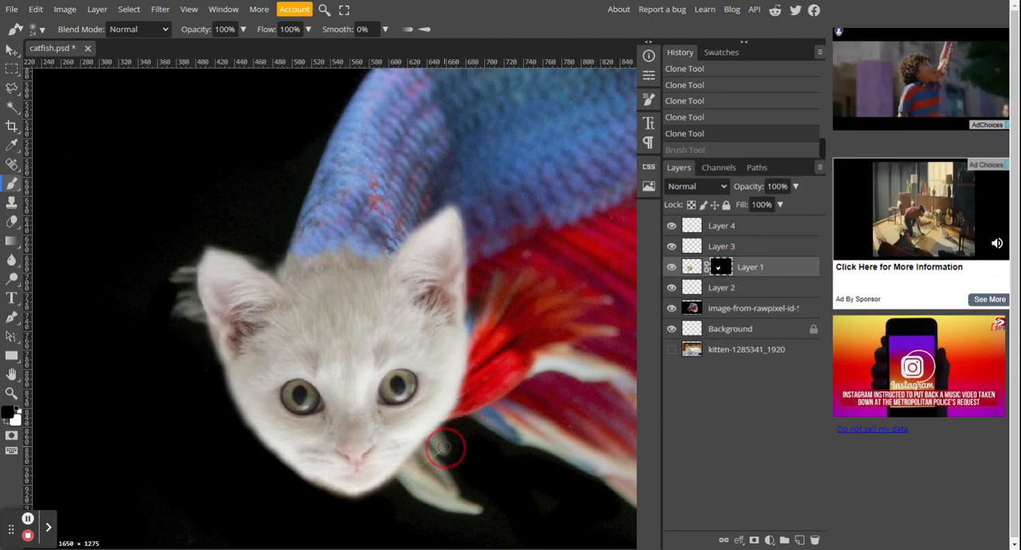
mouse_move(418, 472)
left_mouse_down()
mouse_move(412, 483)
mouse_move(493, 483)
left_mouse_up()
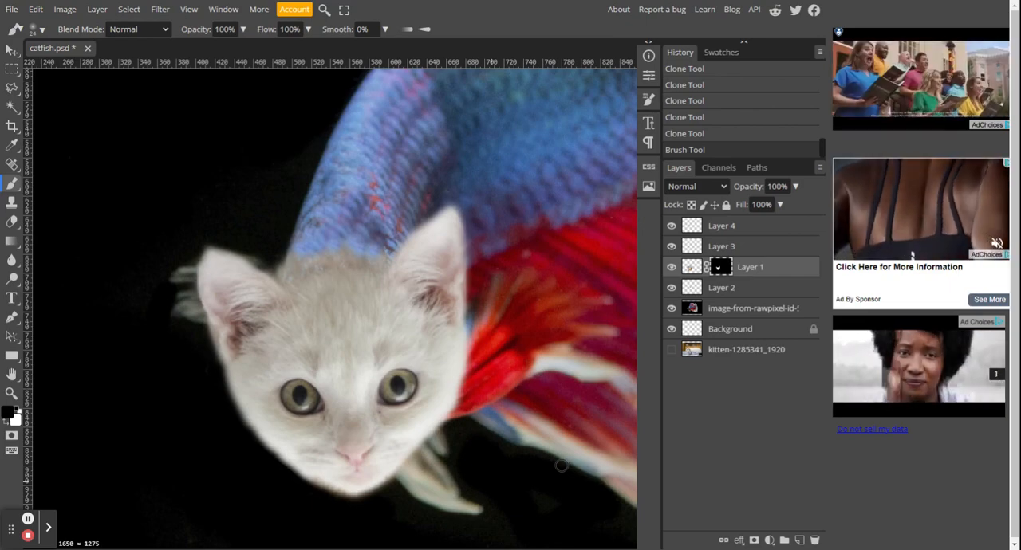
Step: Group Layer 3 and Layer 1 into one folder
left_click(771, 248)
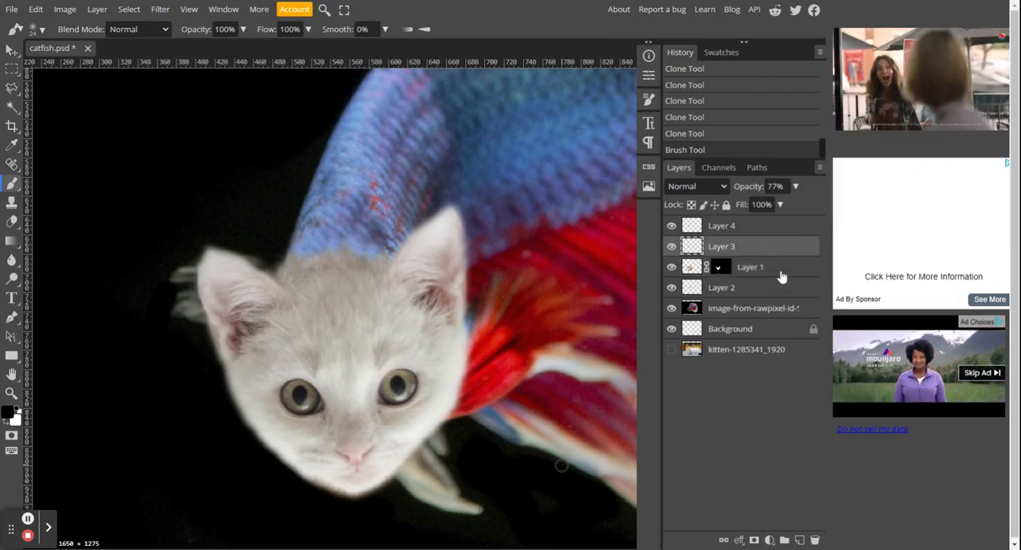
left_click(671, 248)
left_click(672, 248)
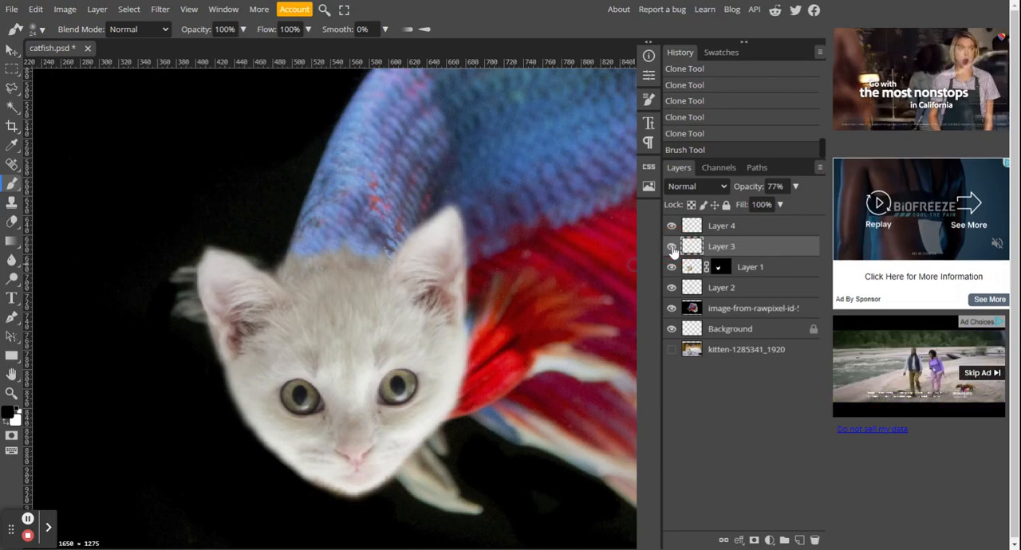
left_click(671, 248)
left_click(672, 248)
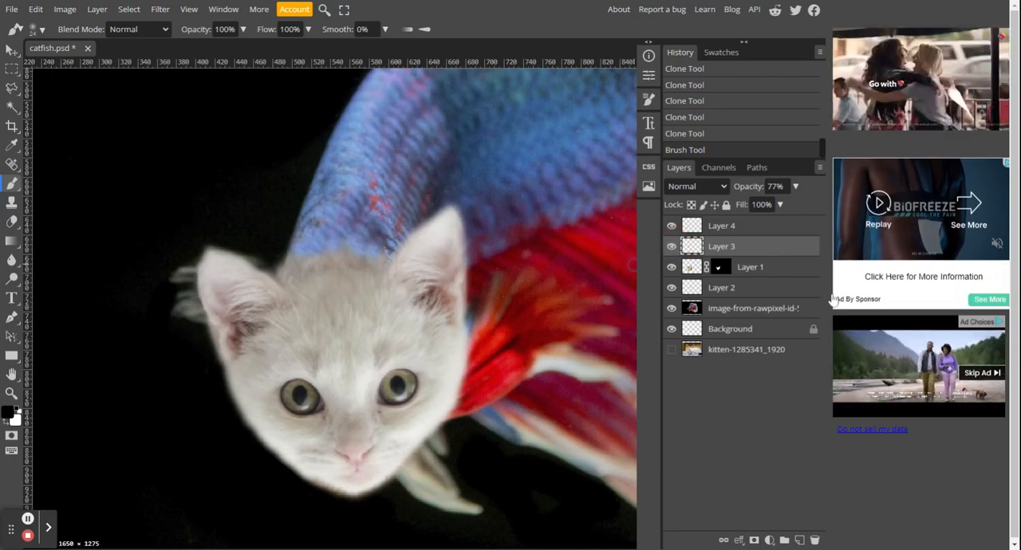
left_click(783, 276)
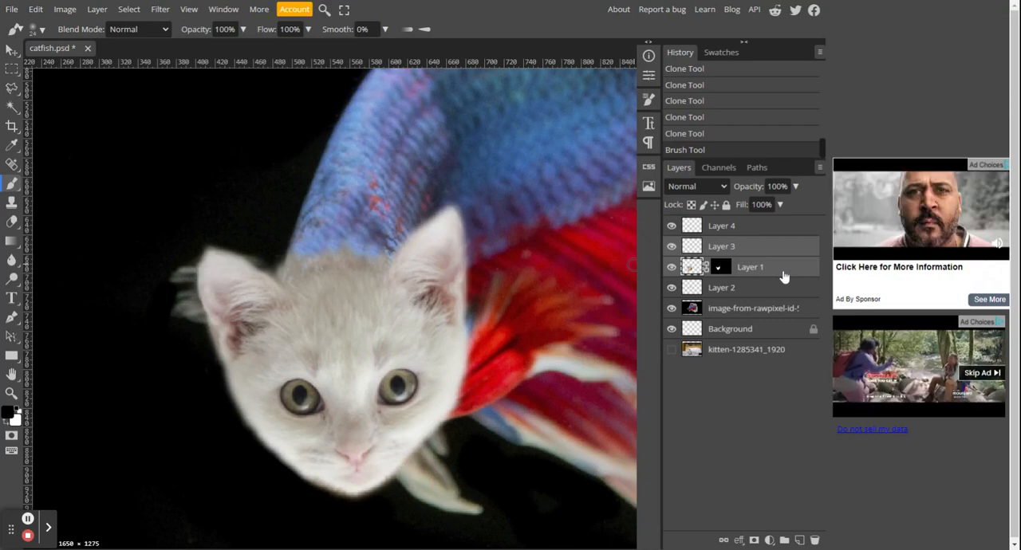
left_click(784, 541)
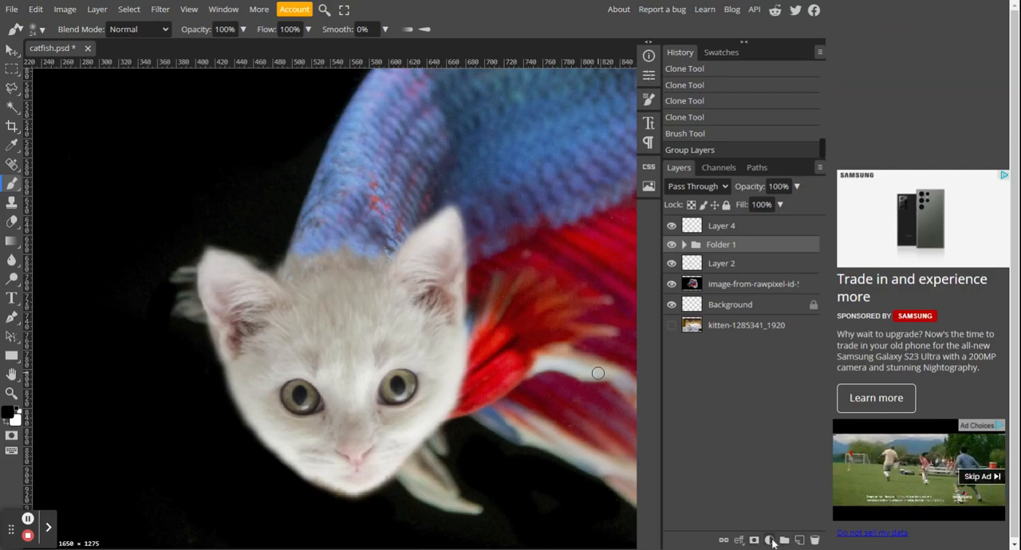
Step: Add a Hue/Saturation adjustment layer above Folder 1 and clip it to the folder
left_click(769, 541)
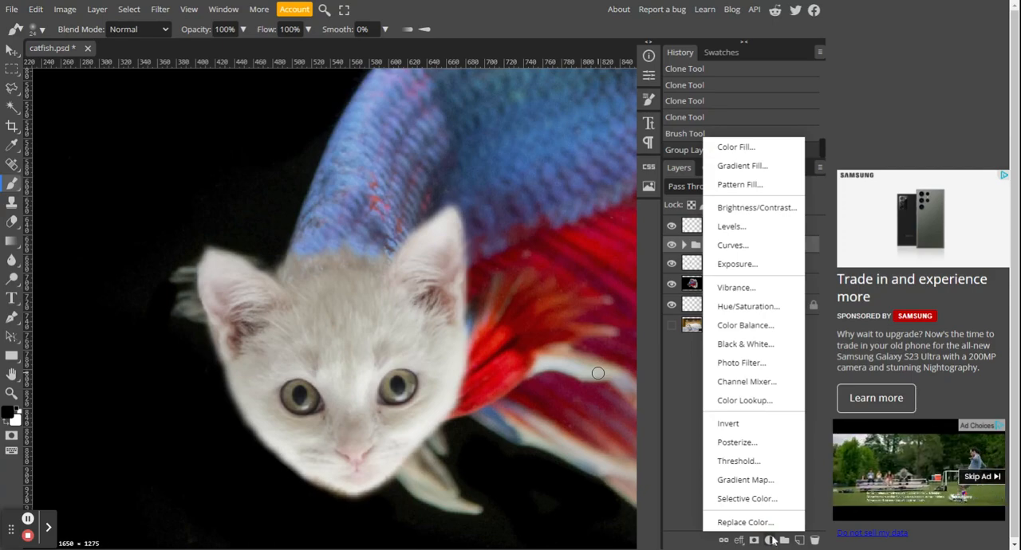
left_click(760, 309)
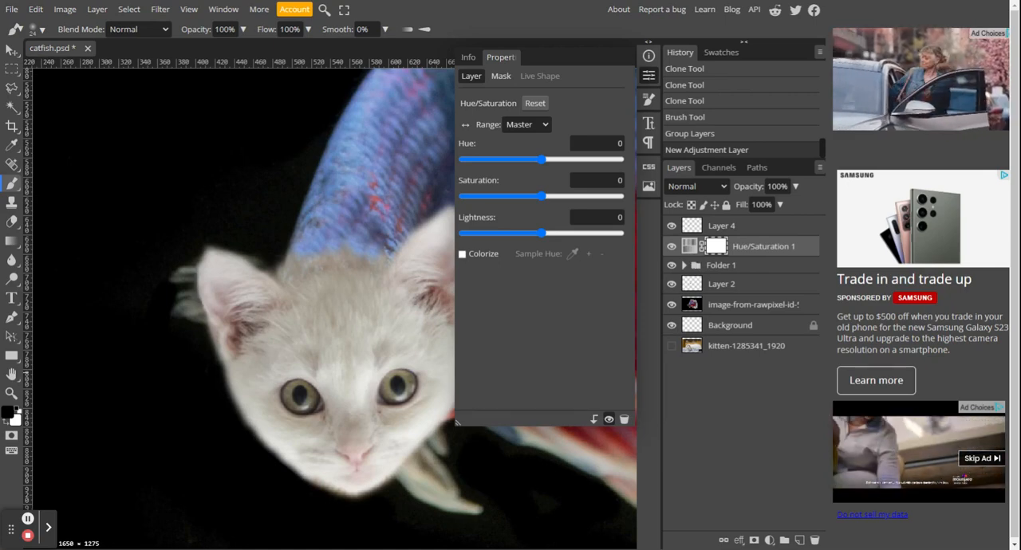
left_click(693, 262, "alt")
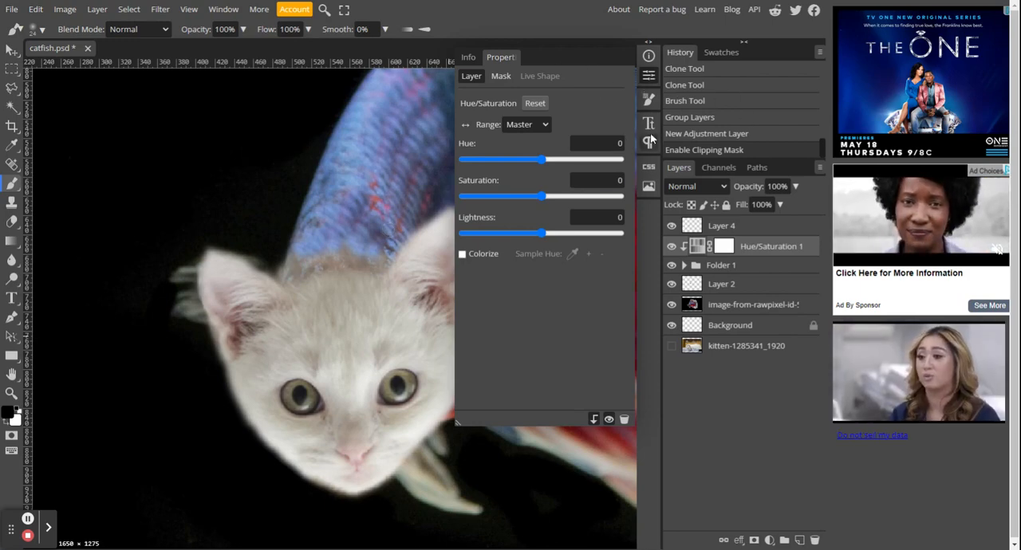
Step: Try a purple tint on the kitten's head with Hue -94, Saturation 56 and Lightness -34 in the Hue/Saturation adjustment
left_click(650, 61)
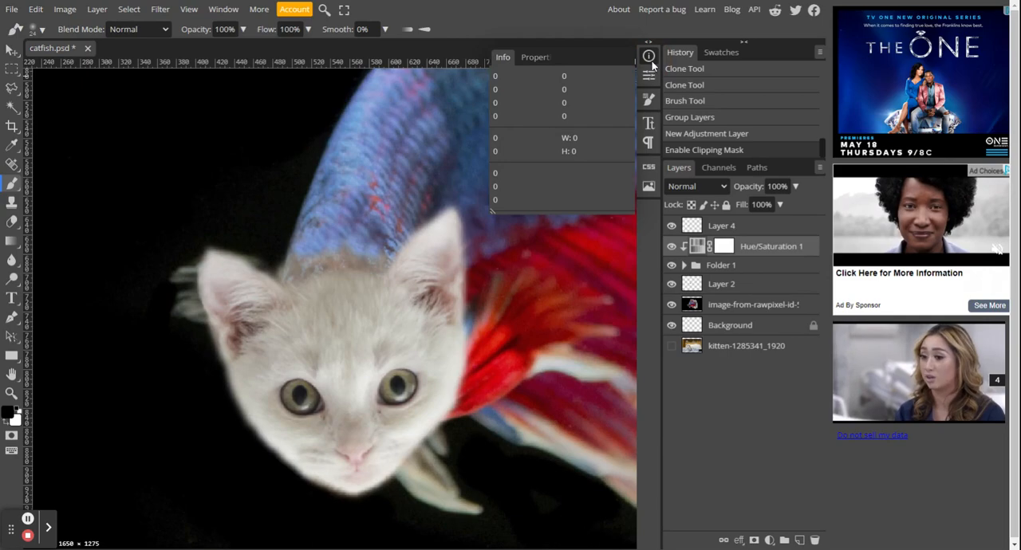
left_click(650, 61)
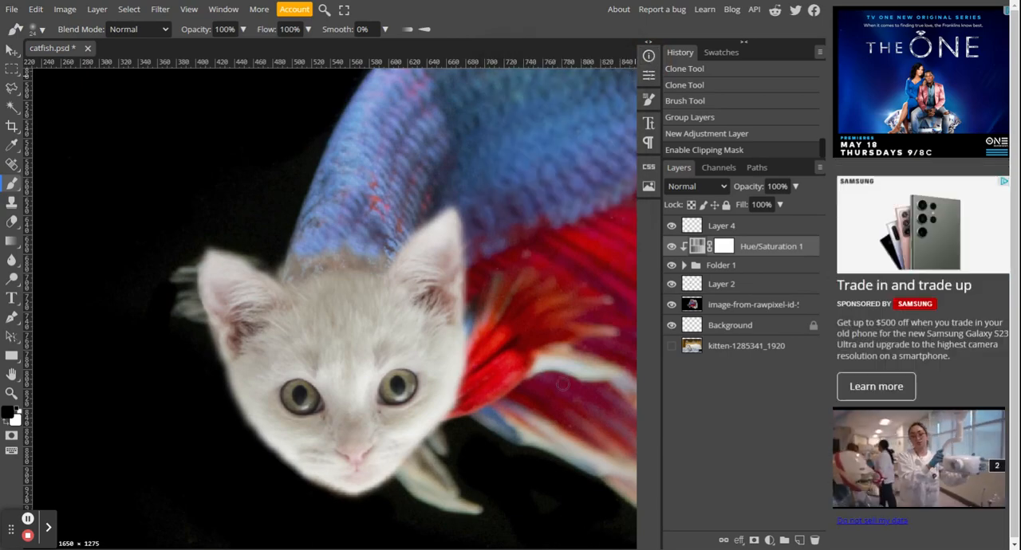
double_click(697, 252)
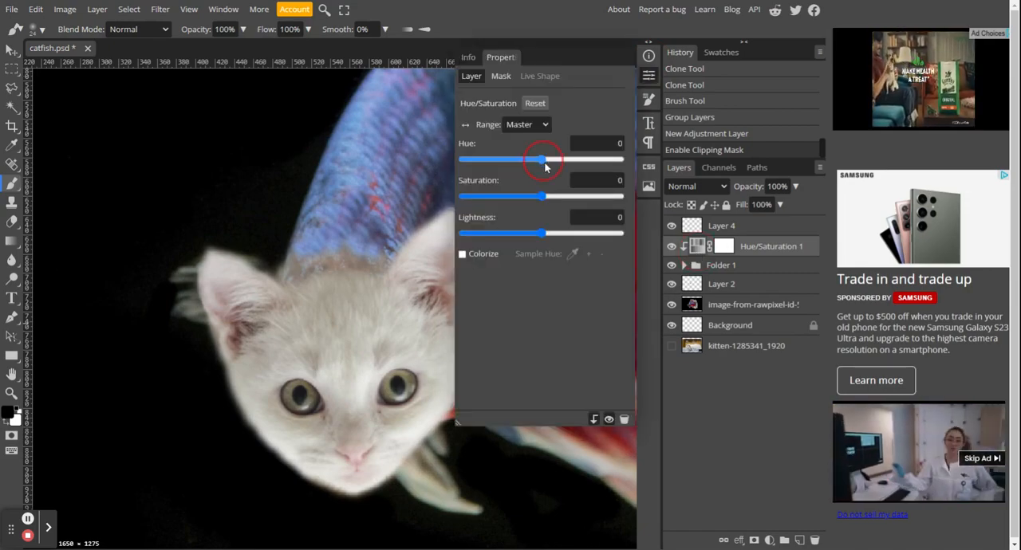
left_click_drag(543, 165, 482, 174)
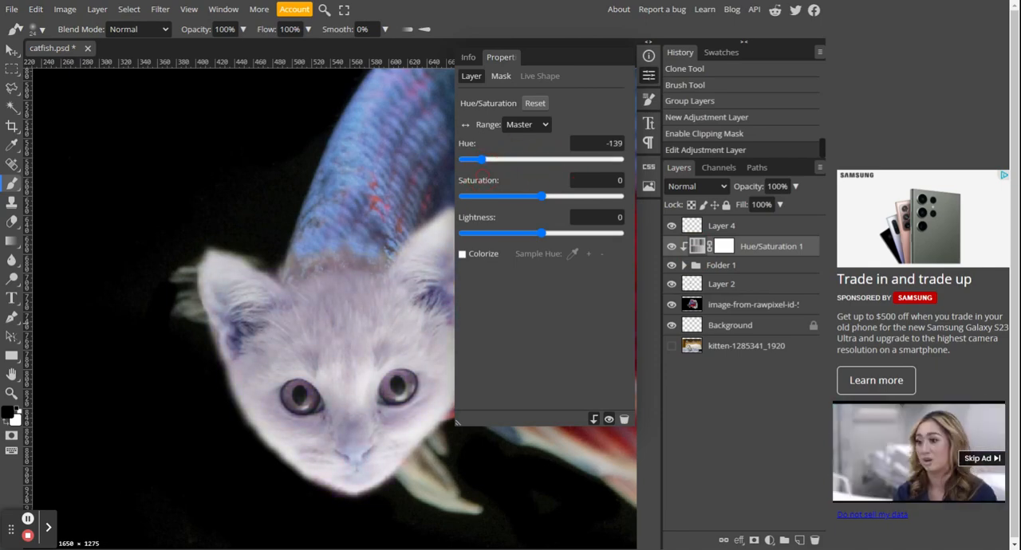
left_click_drag(542, 233, 513, 237)
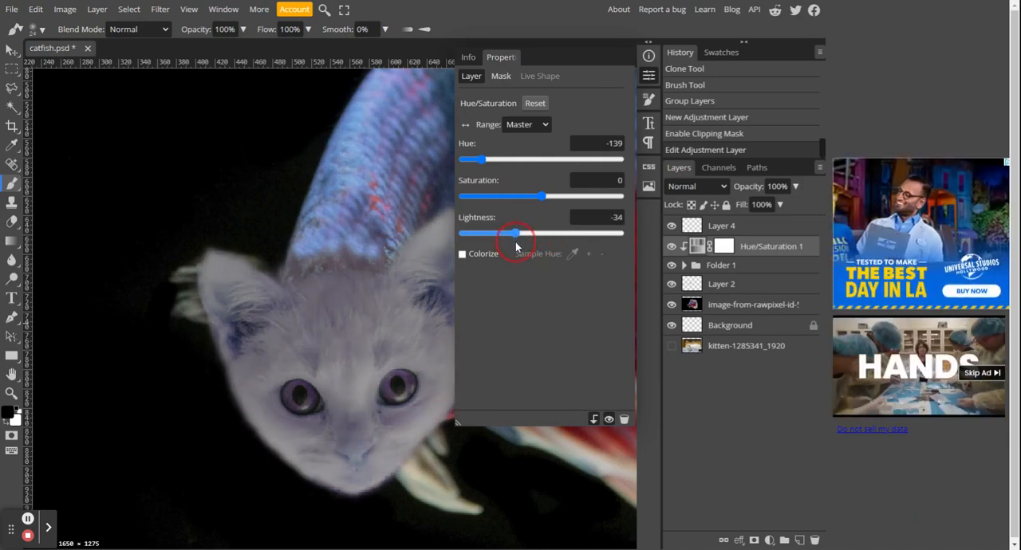
left_click_drag(541, 195, 587, 205)
left_click_drag(483, 160, 490, 167)
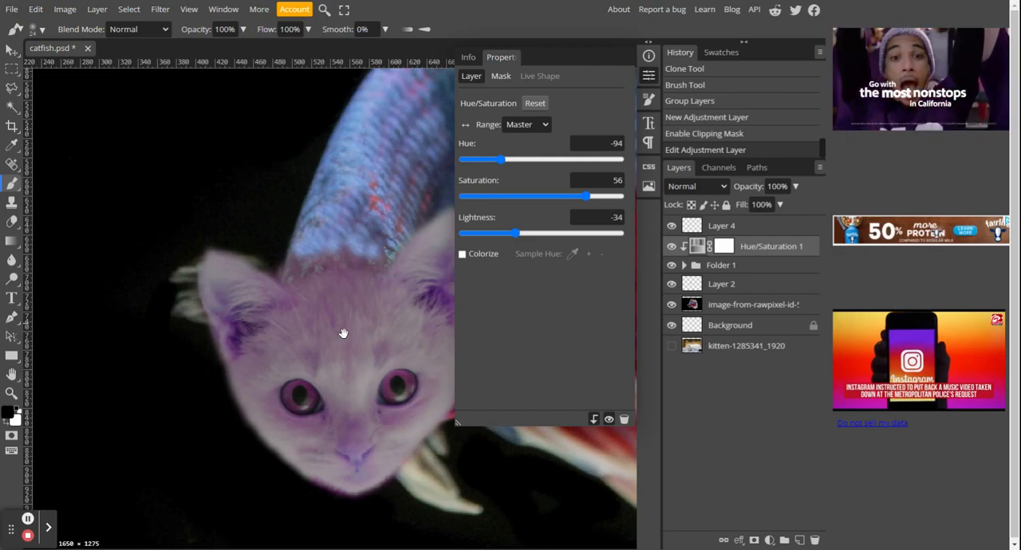
Step: Try a blue-grey tint on the kitten's head with Hue 180, Saturation 44 and Lightness -41
left_click_drag(343, 334, 197, 296)
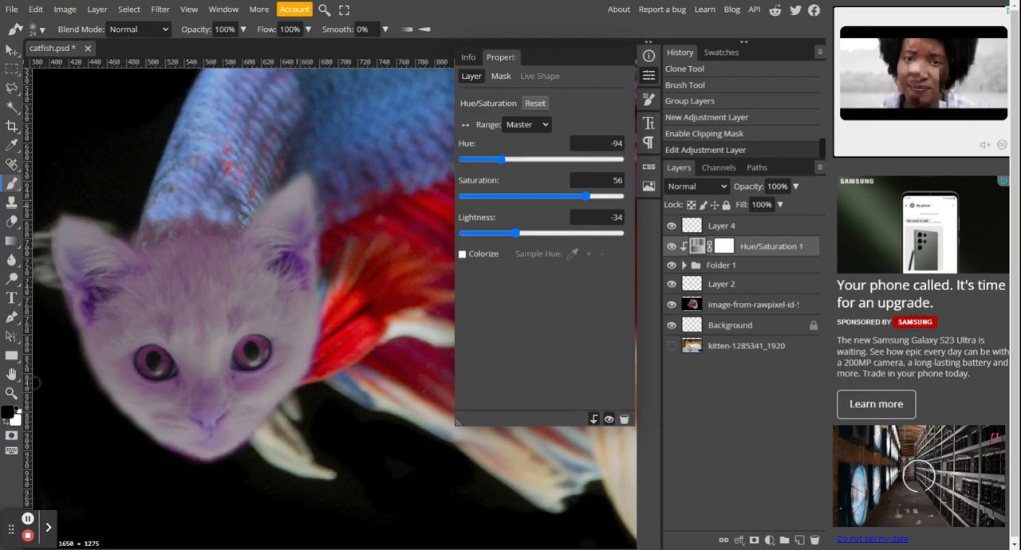
left_click_drag(501, 163, 648, 183)
mouse_move(586, 197)
left_mouse_down()
mouse_move(609, 198)
mouse_move(513, 200)
mouse_move(629, 210)
mouse_move(575, 205)
left_mouse_up()
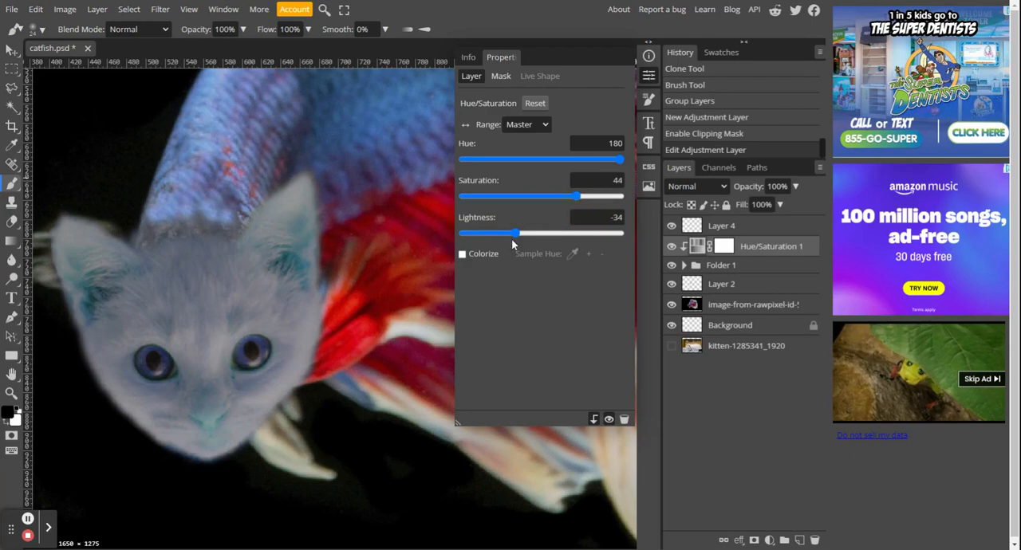
mouse_move(516, 239)
left_mouse_down()
mouse_move(547, 235)
mouse_move(500, 245)
mouse_move(511, 248)
left_mouse_up()
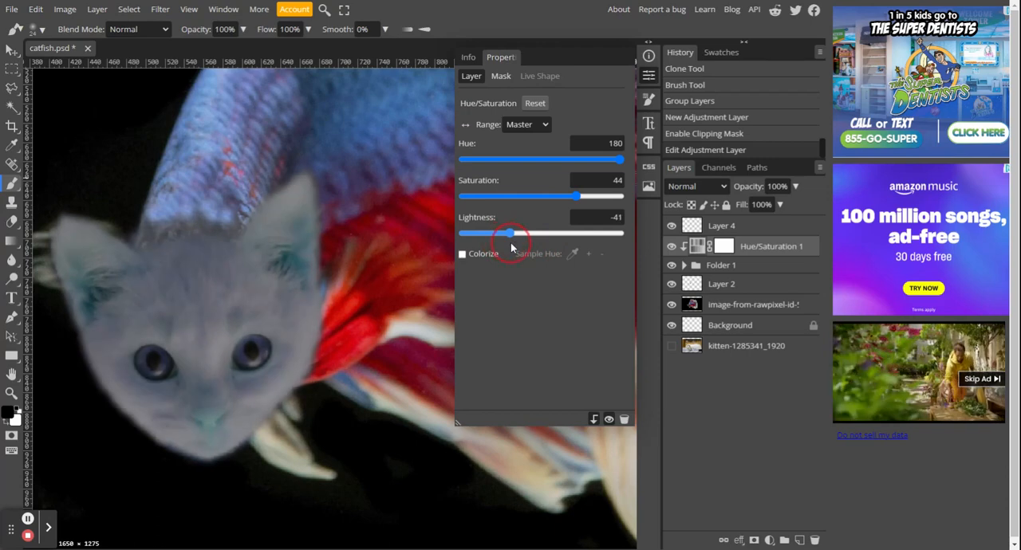
Step: Colorize the kitten's head through the Hue/Saturation adjustment and set the Hue to -118 to match the fish's blue scales
left_click(462, 254)
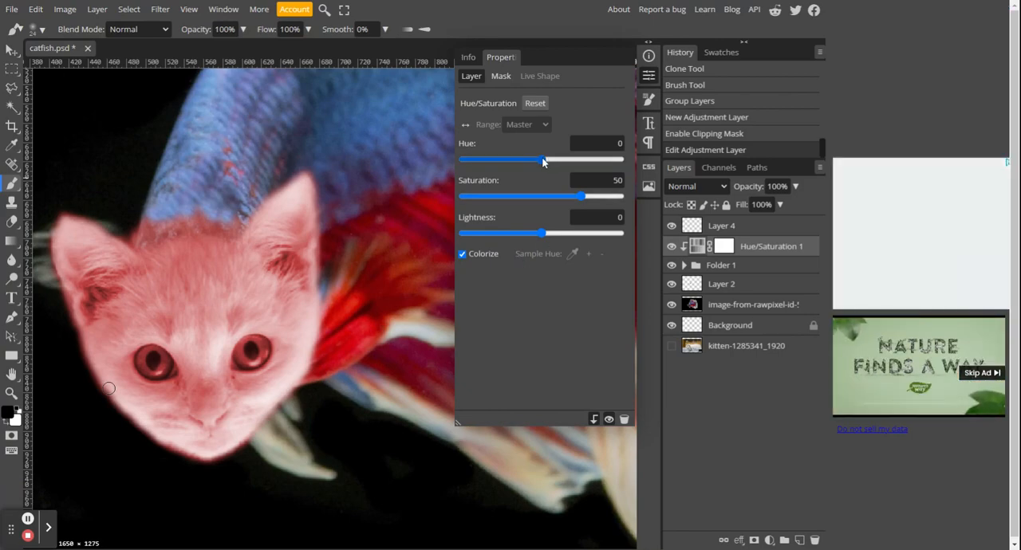
left_click_drag(543, 162, 493, 178)
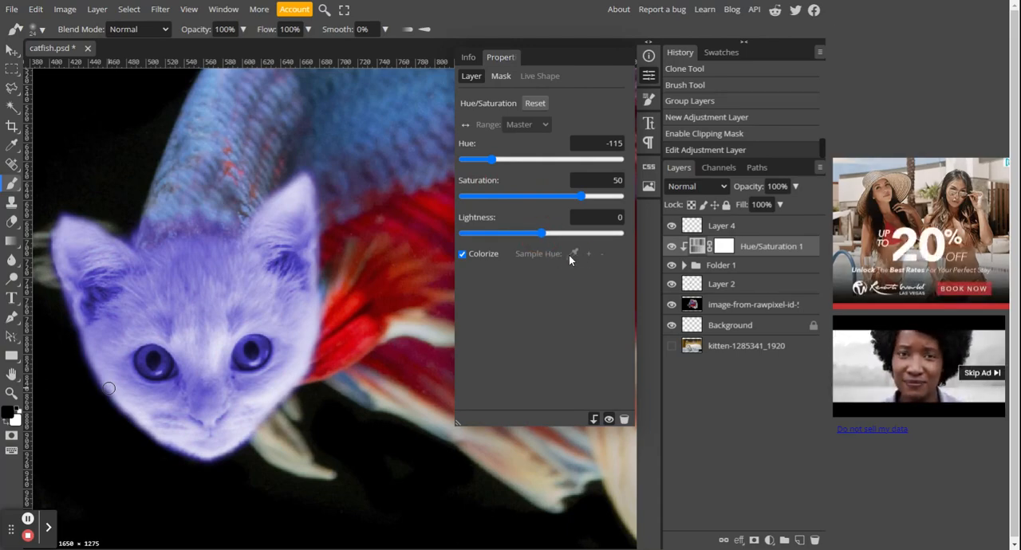
left_click(210, 152)
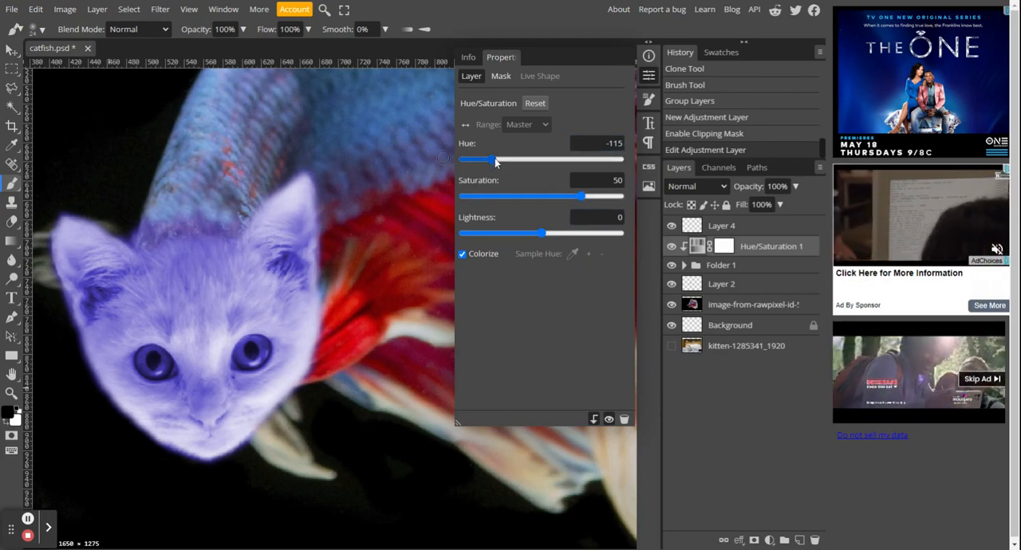
left_click_drag(496, 162, 487, 165)
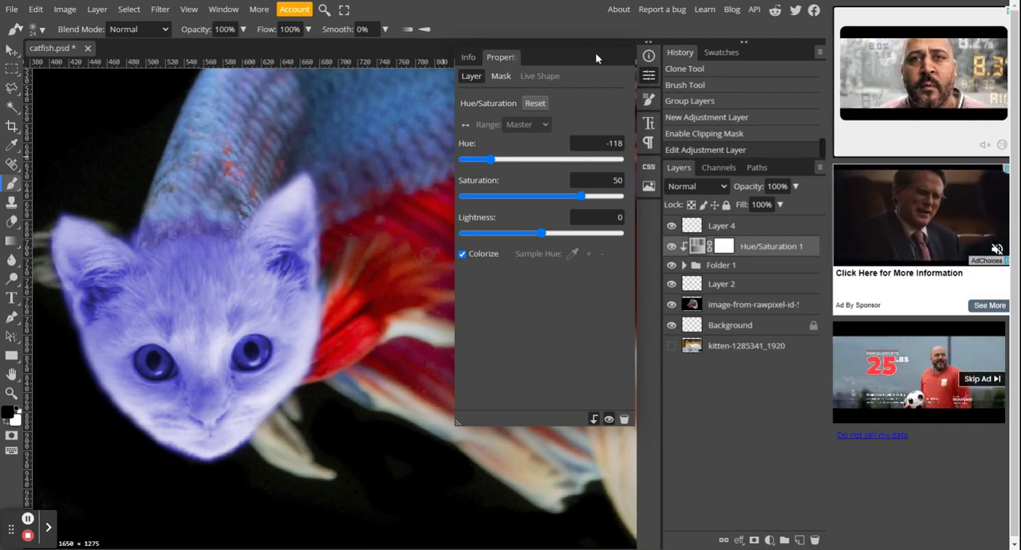
left_click(653, 60)
left_click(653, 60)
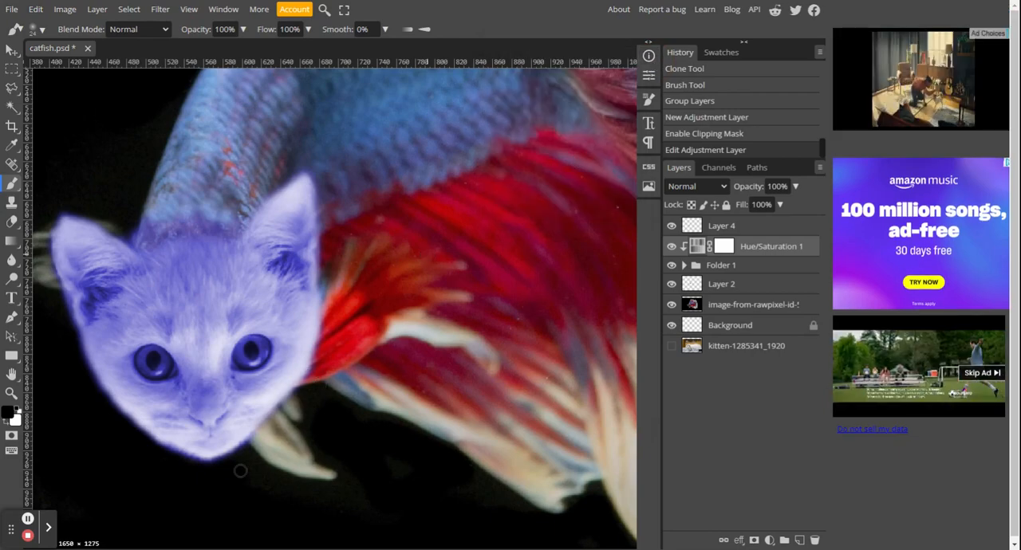
Step: Paint black on the Hue/Saturation layer's mask over both of the kitten's eyes to restore their original color
left_click(729, 250)
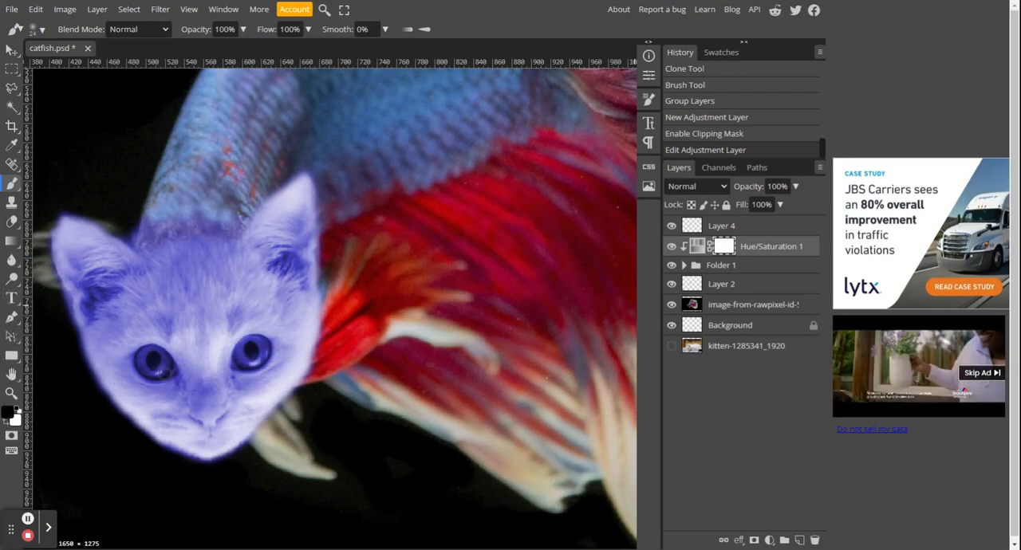
left_click(165, 375)
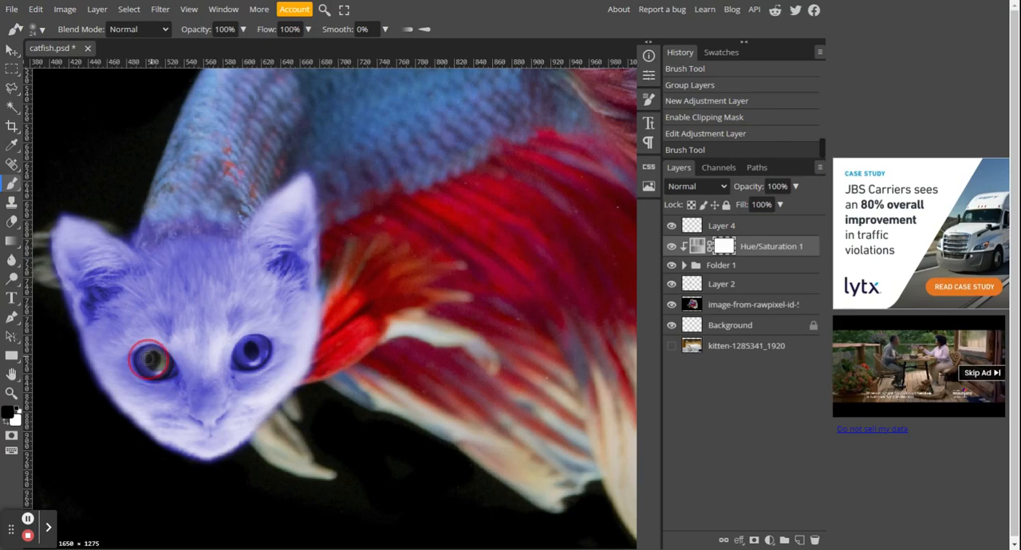
left_click(145, 362)
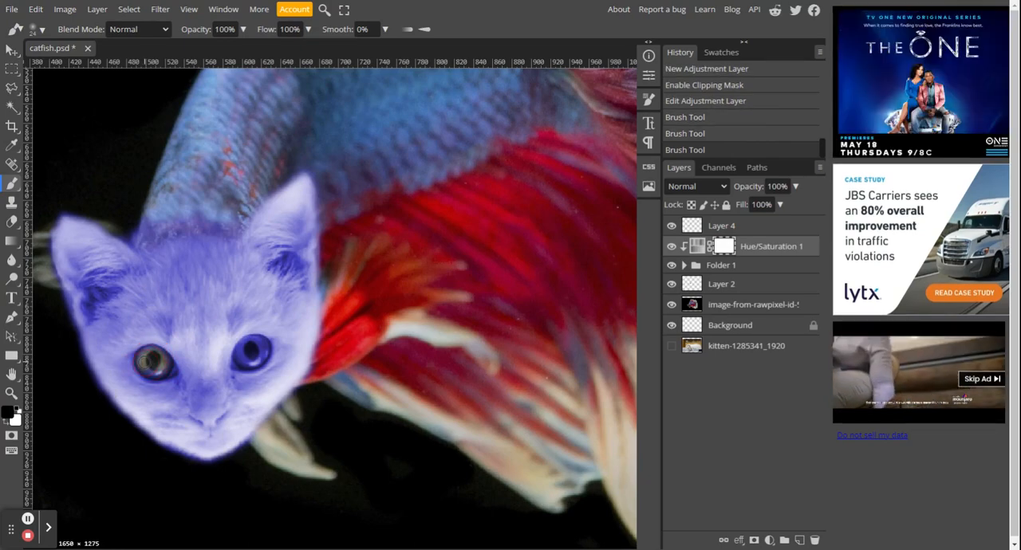
left_click(146, 362)
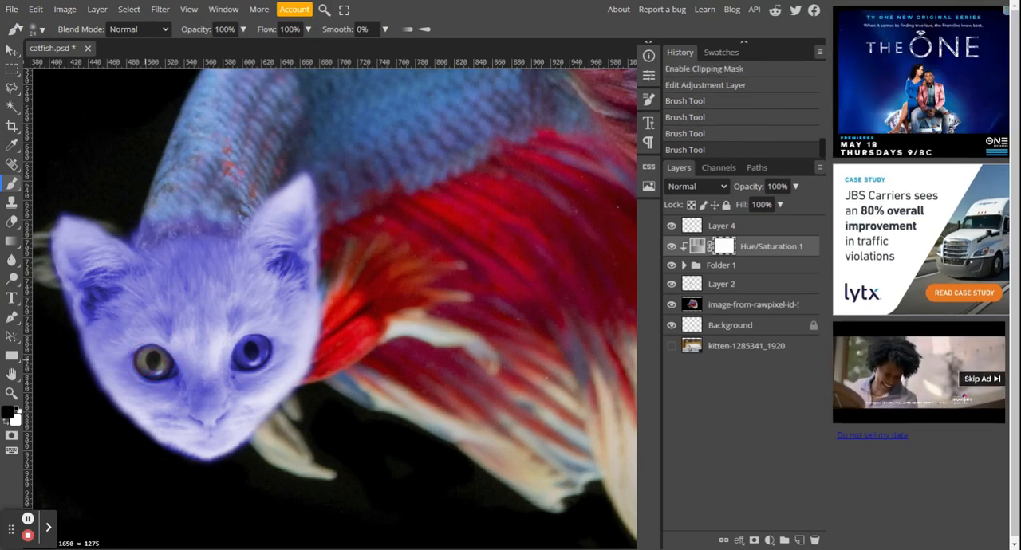
scroll(141, 363, "up", 4)
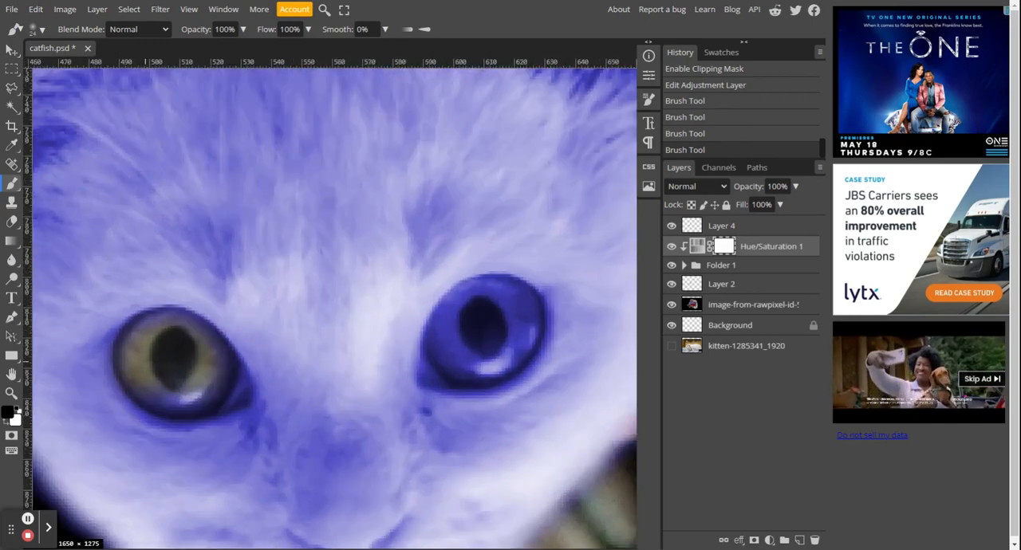
scroll(147, 344, "up", 1)
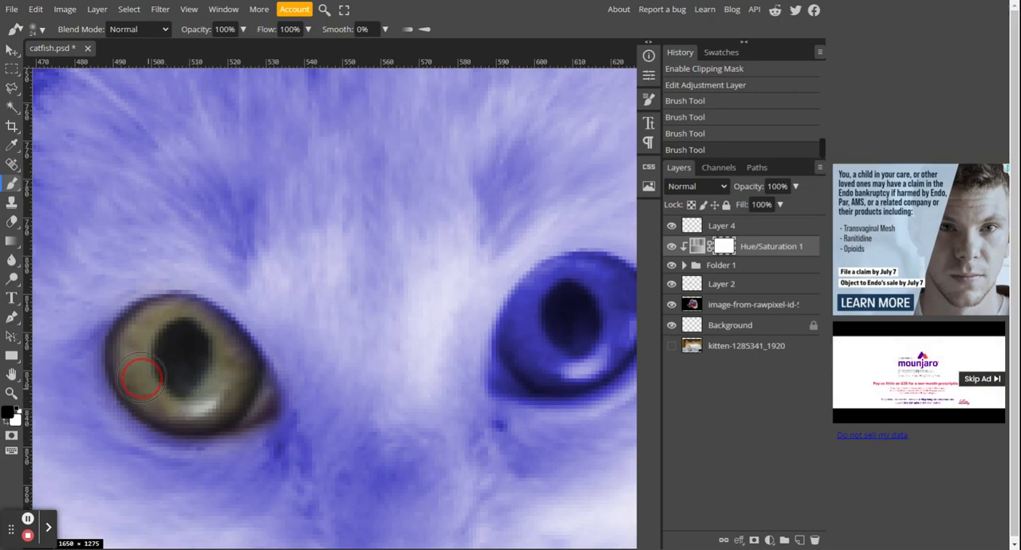
left_click_drag(139, 359, 146, 357)
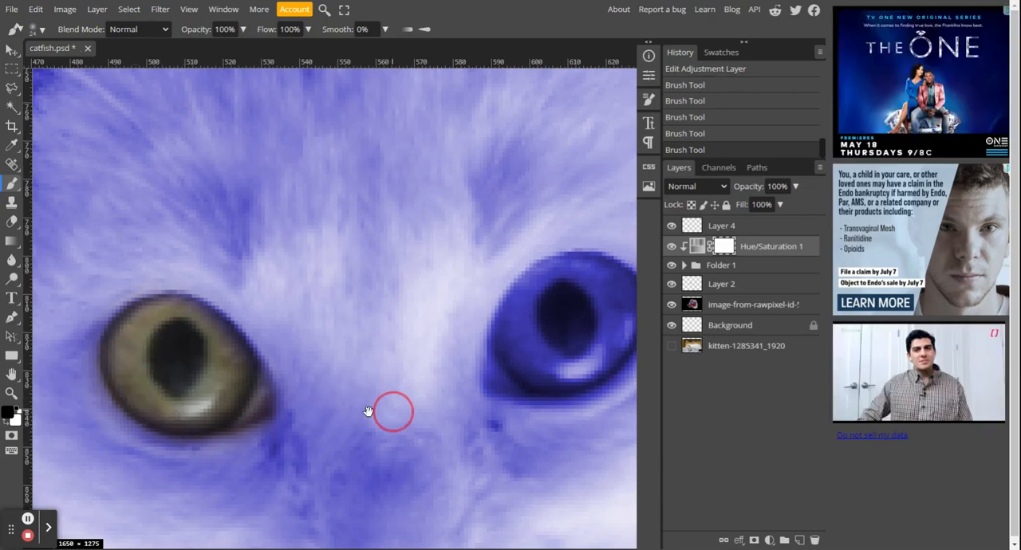
left_click_drag(391, 413, 164, 401)
mouse_move(313, 324)
left_mouse_down()
mouse_move(283, 352)
mouse_move(295, 333)
mouse_move(286, 340)
mouse_move(282, 360)
mouse_move(323, 362)
mouse_move(357, 347)
mouse_move(384, 305)
mouse_move(377, 282)
mouse_move(322, 283)
mouse_move(299, 303)
mouse_move(268, 358)
left_mouse_up()
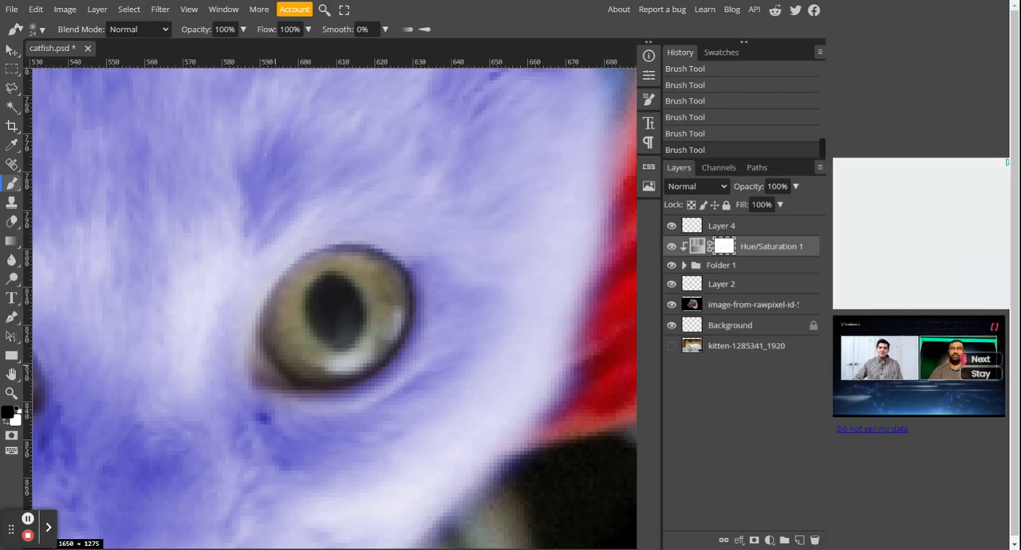
Step: Examine the tinted kitten head with its restored eyes against the whole fish
scroll(359, 319, "down", 1)
scroll(363, 319, "down", 2)
scroll(353, 319, "down", 5)
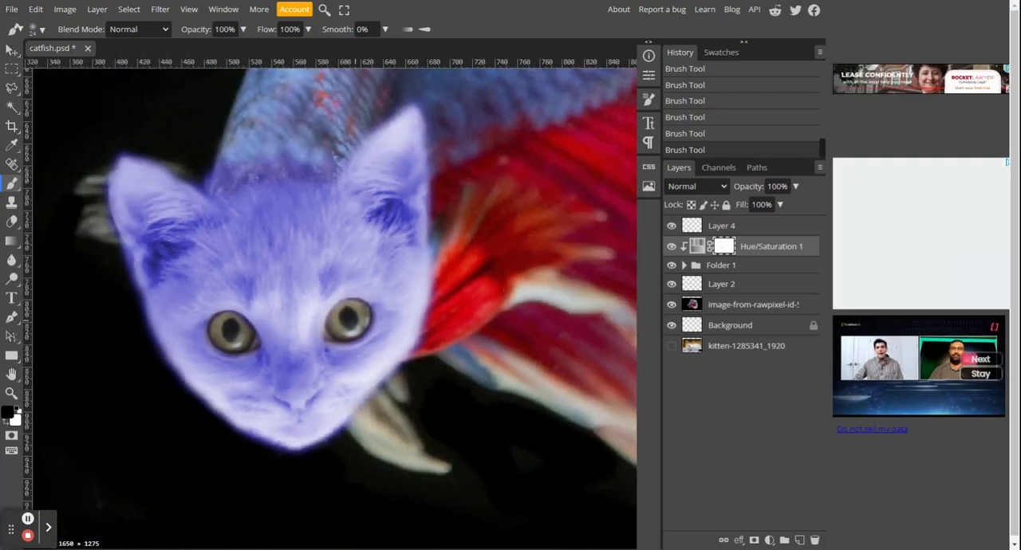
scroll(354, 319, "down", 1)
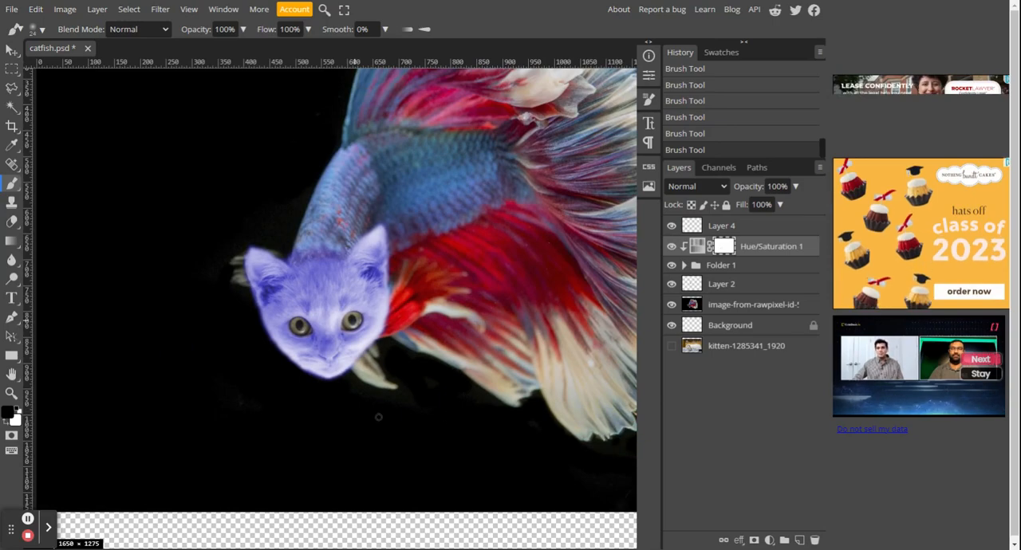
scroll(388, 407, "down", 3)
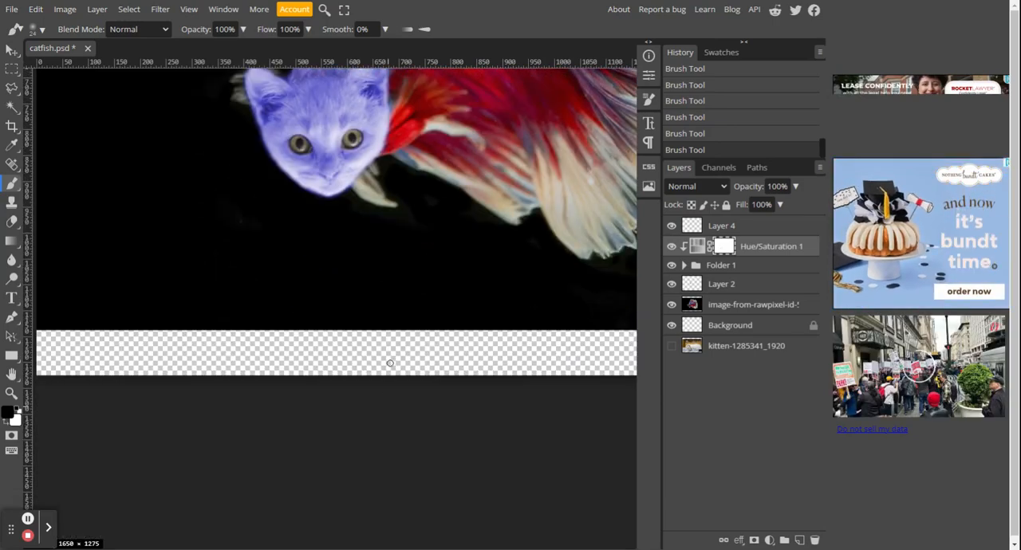
scroll(388, 406, "up", 5)
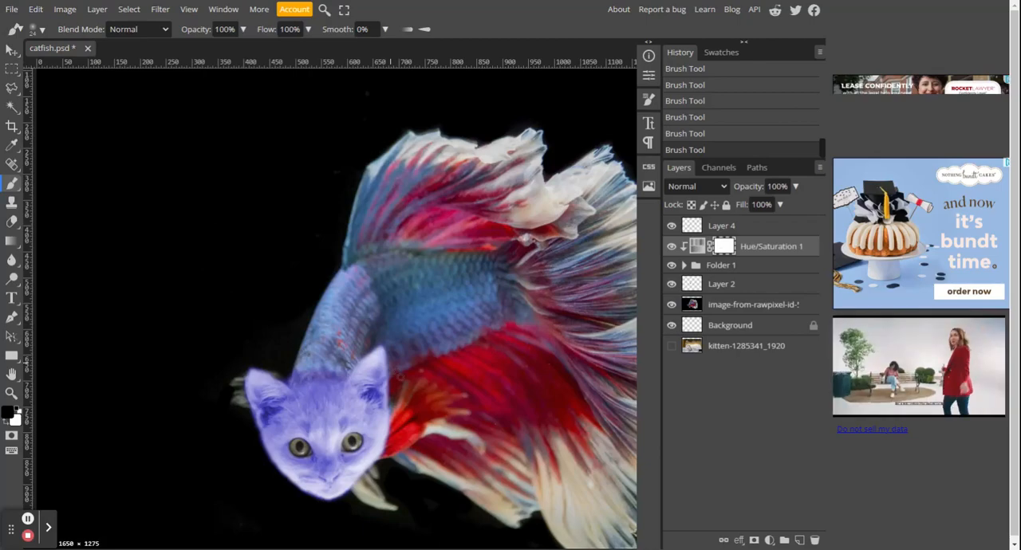
scroll(418, 375, "down", 1)
scroll(375, 357, "down", 1)
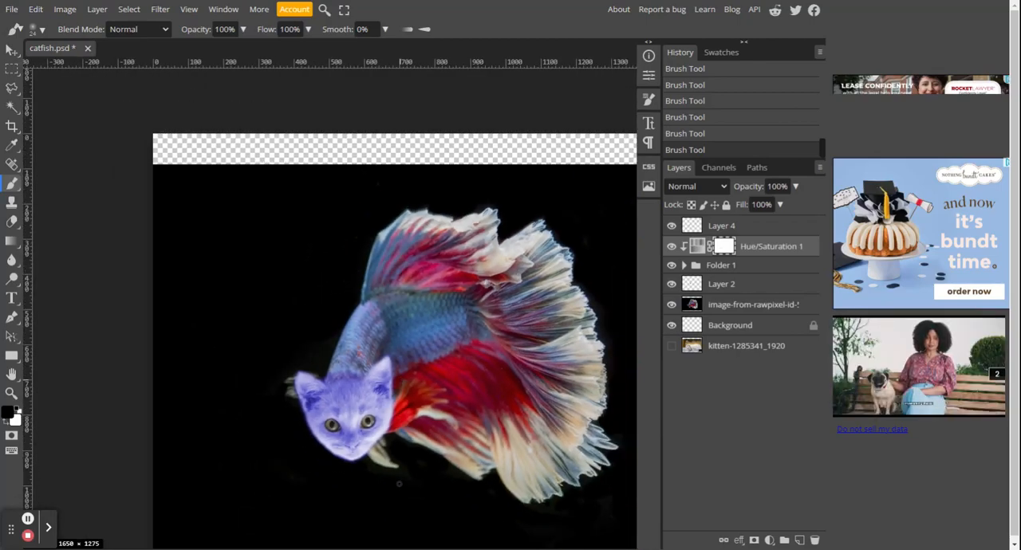
Step: Group the Hue/Saturation 1 adjustment and Folder 1 into a new layer folder
left_click(751, 272)
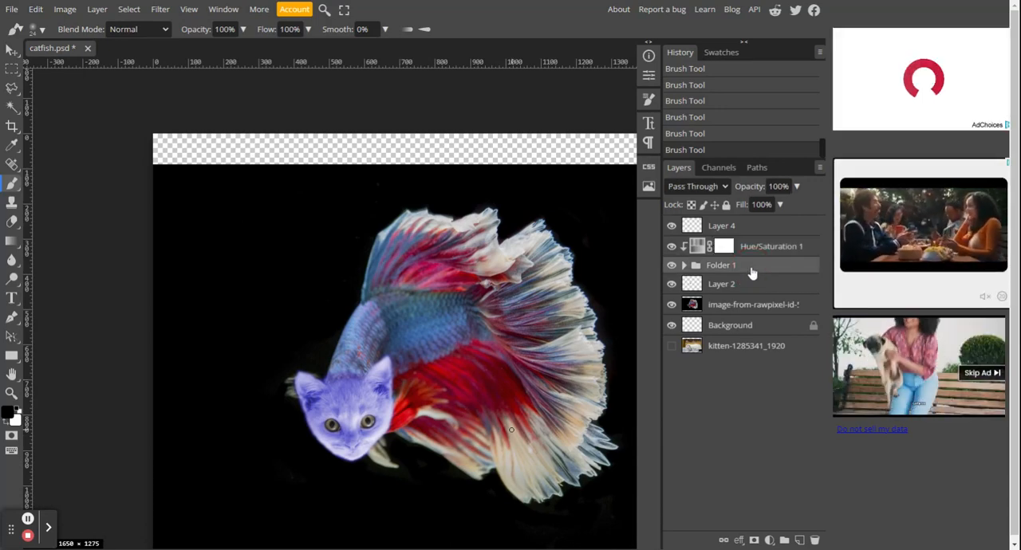
left_click(751, 249)
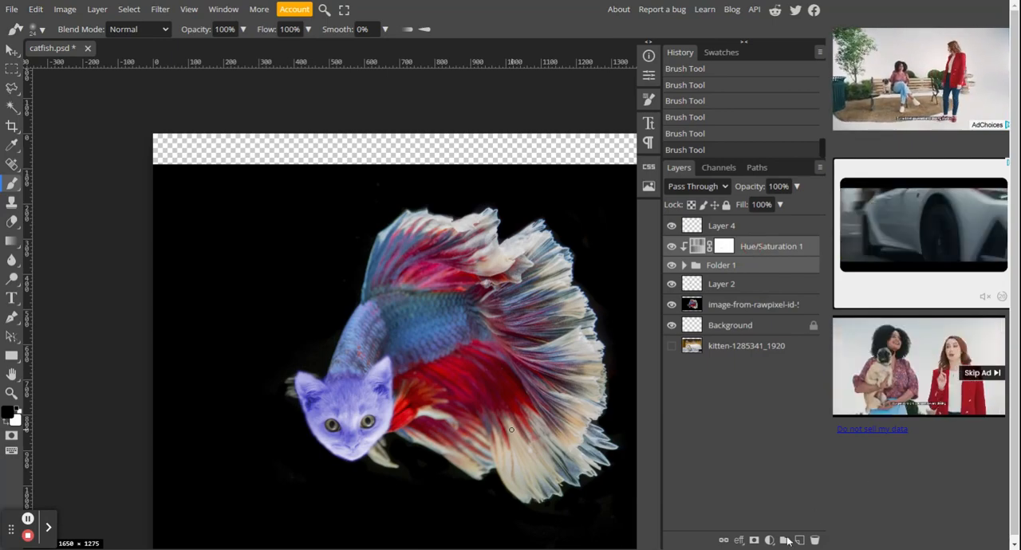
left_click(784, 541)
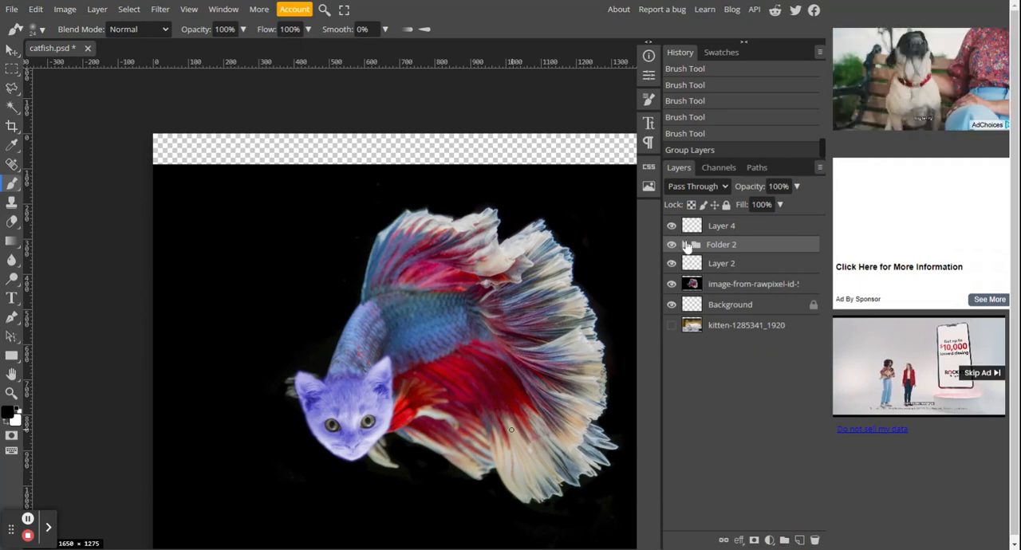
left_click(673, 263)
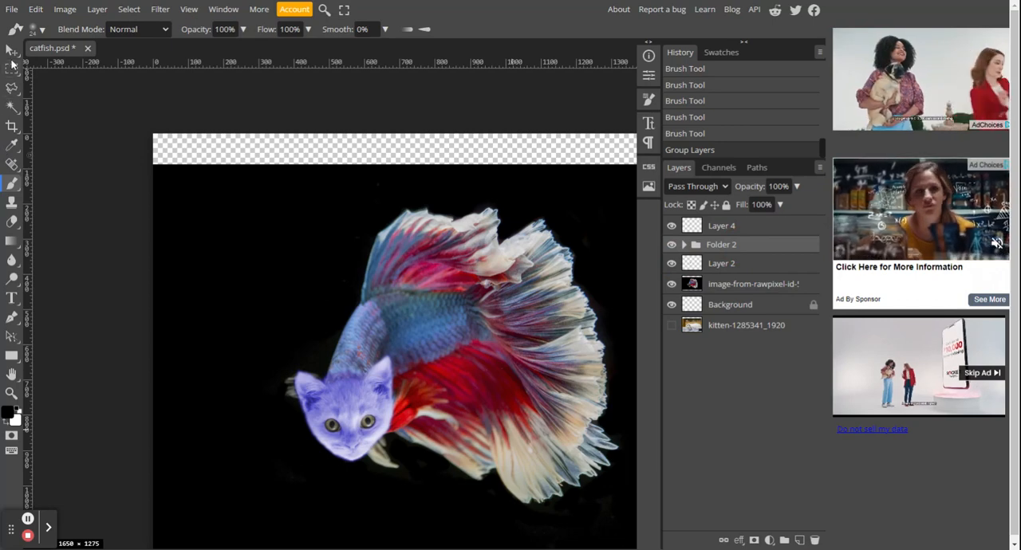
Step: Scale the grouped kitten head to about 94.4% and nudge it up and to the right to X 588, Y 789 px
left_click(11, 51)
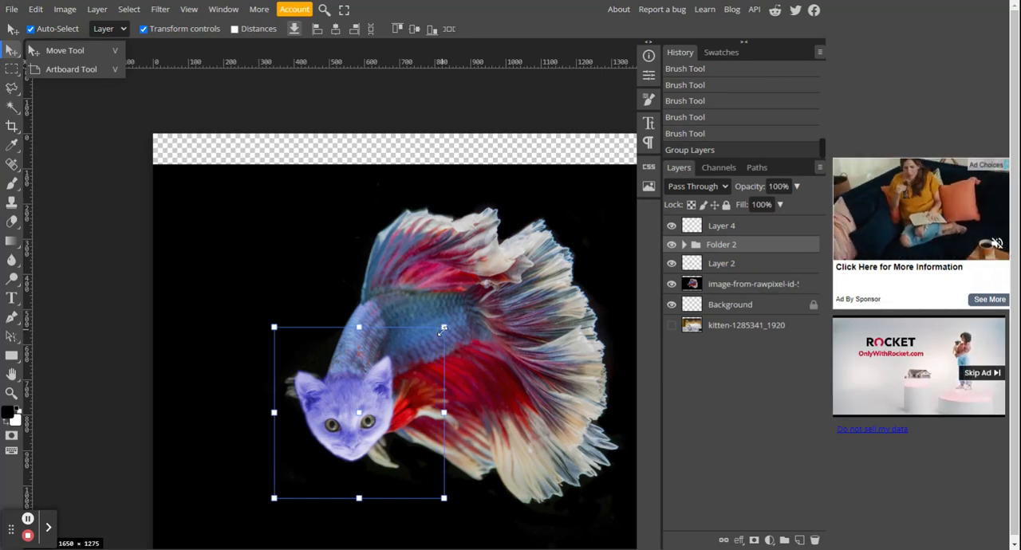
left_click_drag(444, 333, 434, 338)
key("Up")
key("Up")
key("Up")
key("Up")
key("Up")
key("Up")
key("Up")
key("Up")
key("Up")
key("Up")
key("Up")
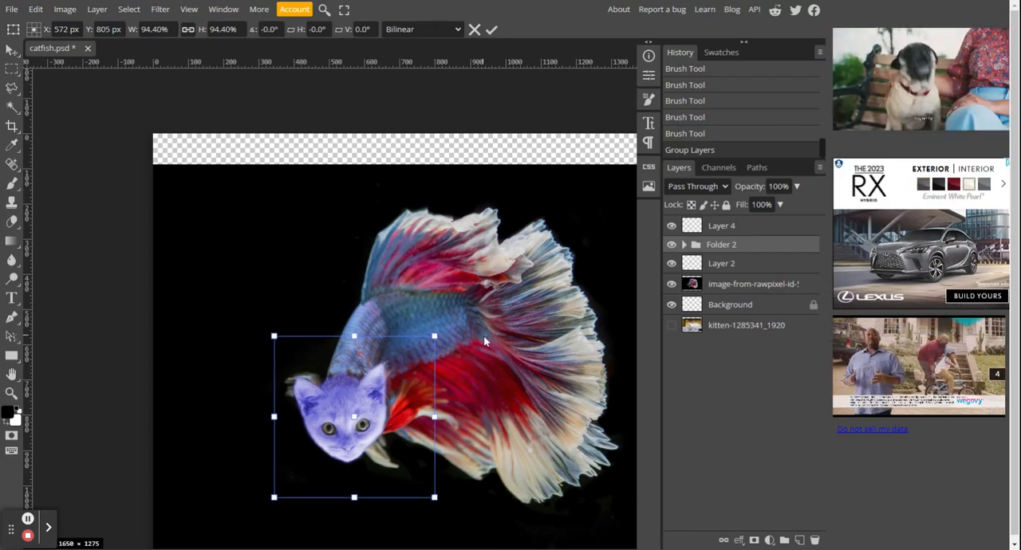
key("Up")
key("Up")
key("Up")
key("Up")
key("Right")
key("Right")
key("Right")
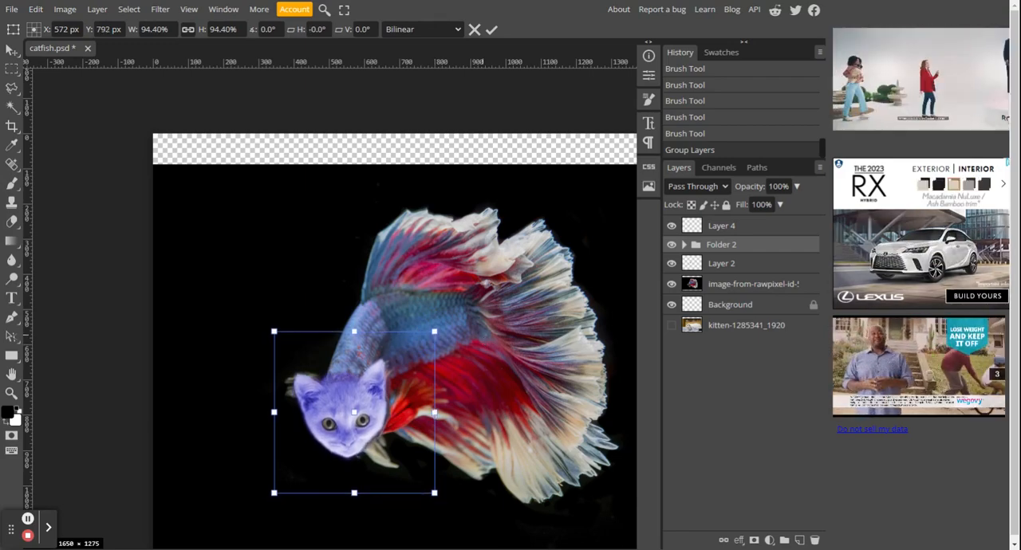
key("Right")
key("Right")
key("Right")
key("Right")
key("Right")
key("Right")
key("Right")
key("Right")
key("Right")
key("Right")
key("Right")
key("Right")
key("Right")
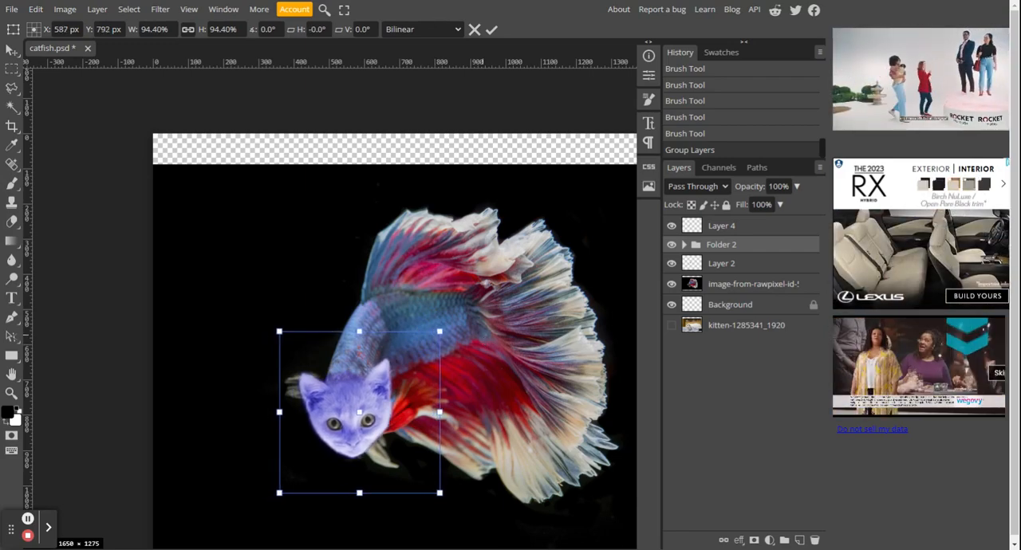
key("Up")
key("Up")
key("Up")
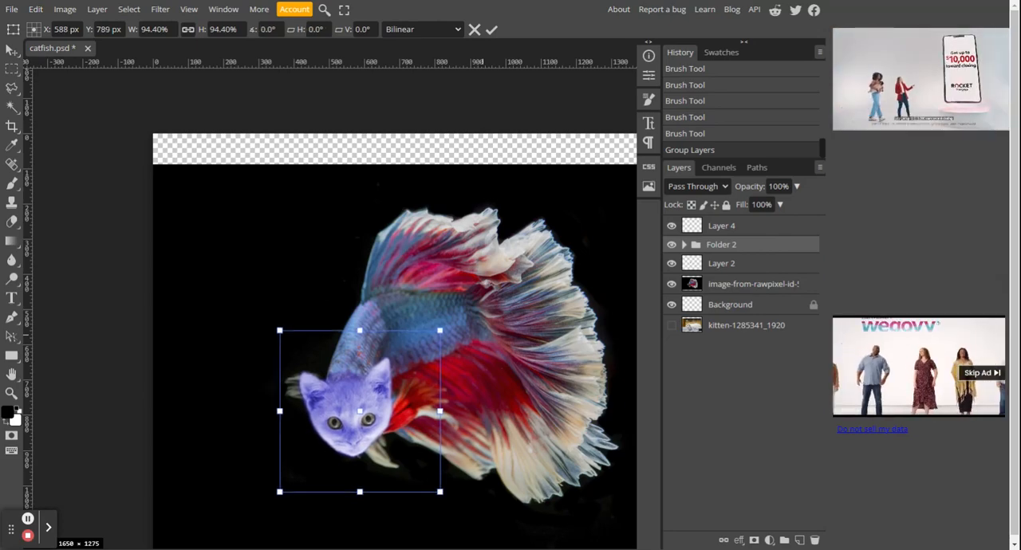
key("Return")
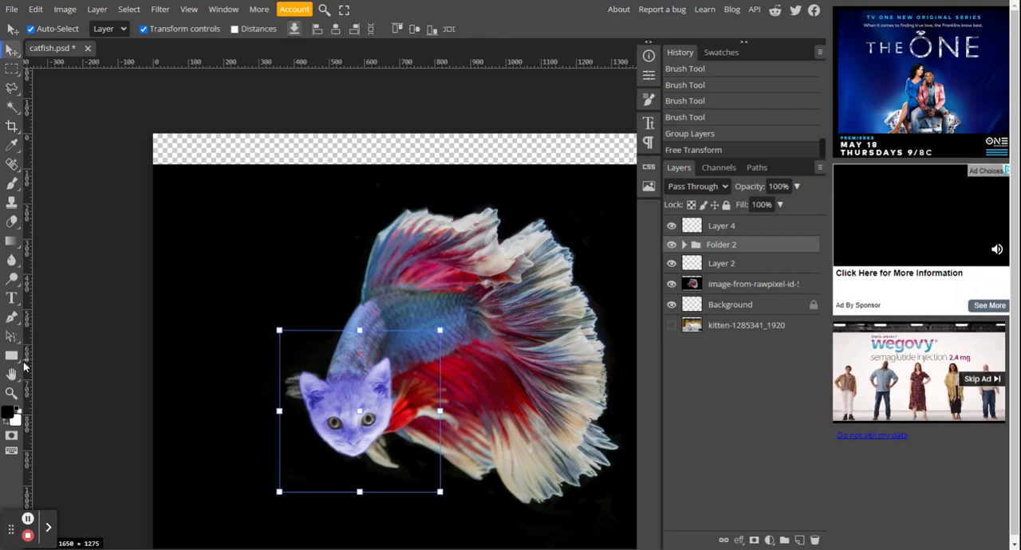
Step: Paint black on the Hue/Saturation mask around the kitten's head with a soft 500 px brush to fade the tint
left_click(180, 334)
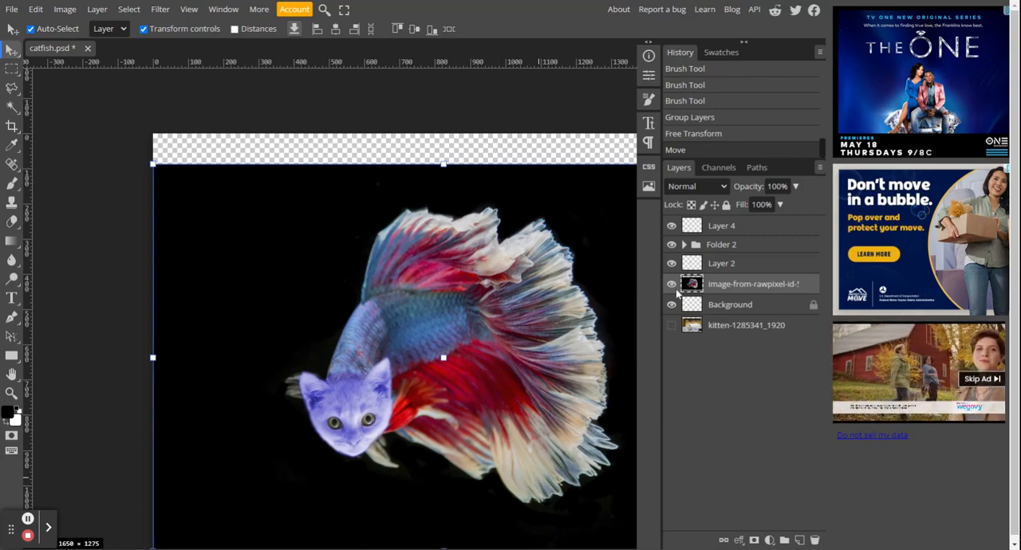
left_click(683, 245)
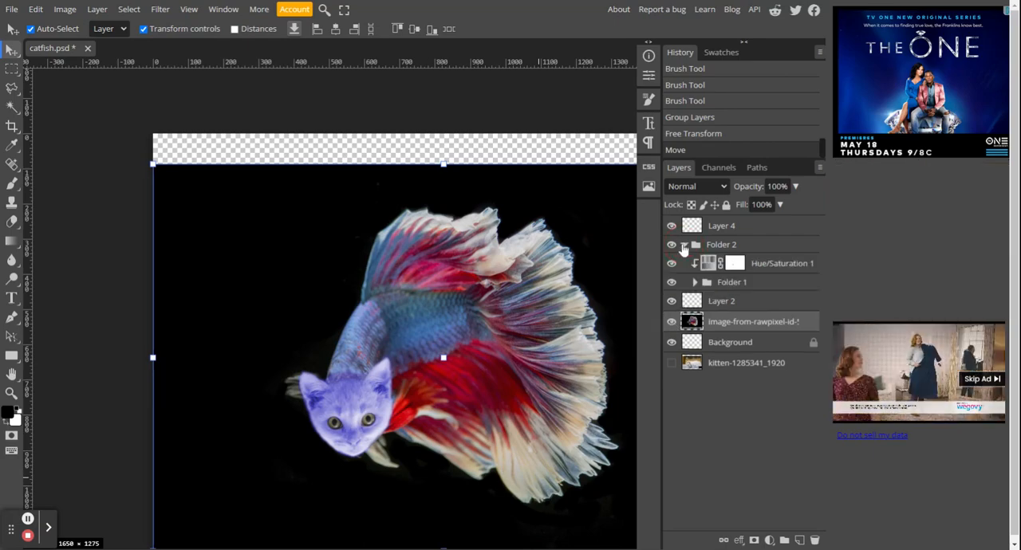
left_click(734, 266, "ctrl")
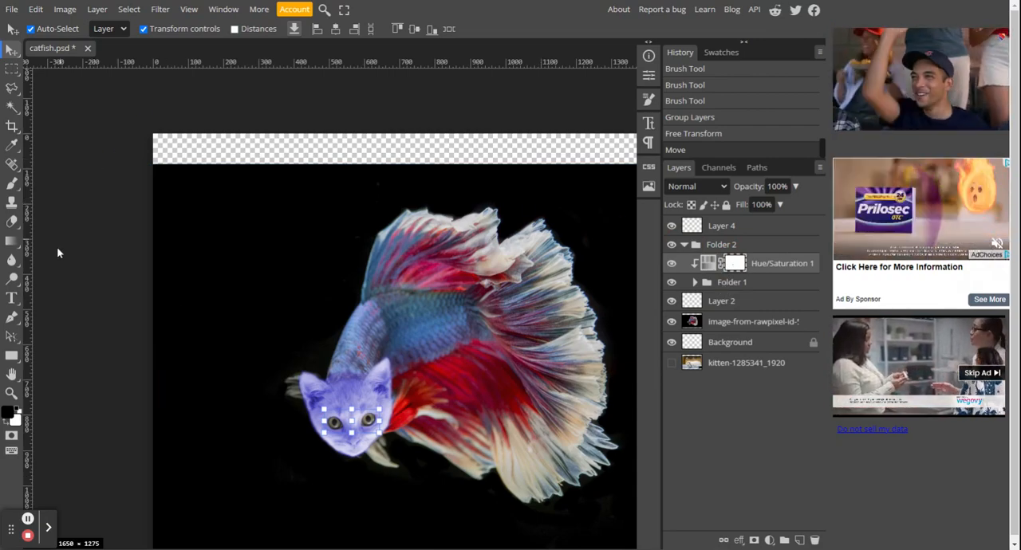
key("b")
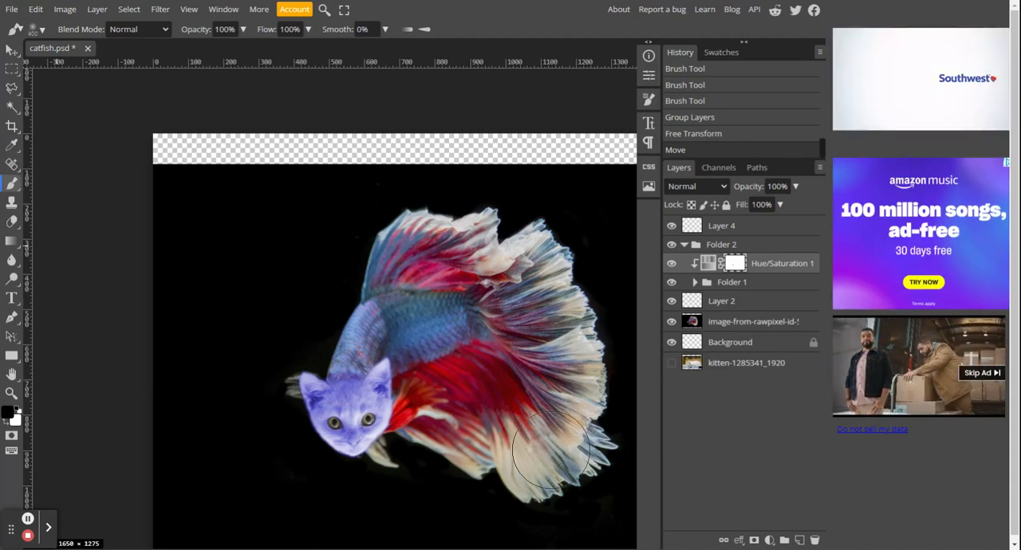
key("bracketright")
mouse_move(600, 442)
left_mouse_down()
mouse_move(611, 429)
mouse_move(596, 526)
mouse_move(598, 458)
mouse_move(586, 520)
mouse_move(471, 488)
mouse_move(297, 480)
mouse_move(241, 452)
mouse_move(235, 349)
mouse_move(248, 354)
mouse_move(231, 449)
mouse_move(258, 480)
mouse_move(382, 524)
left_mouse_up()
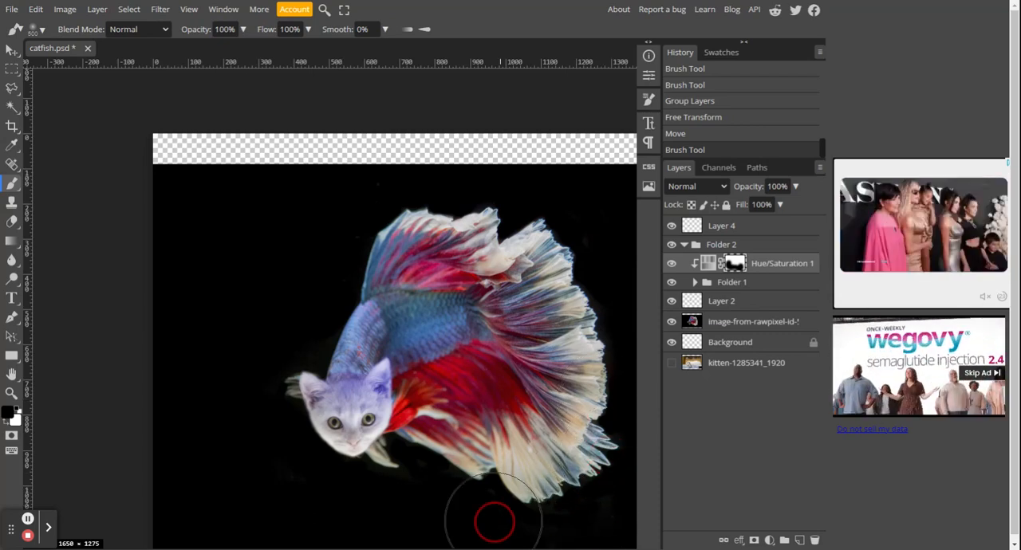
left_click_drag(494, 522, 459, 499)
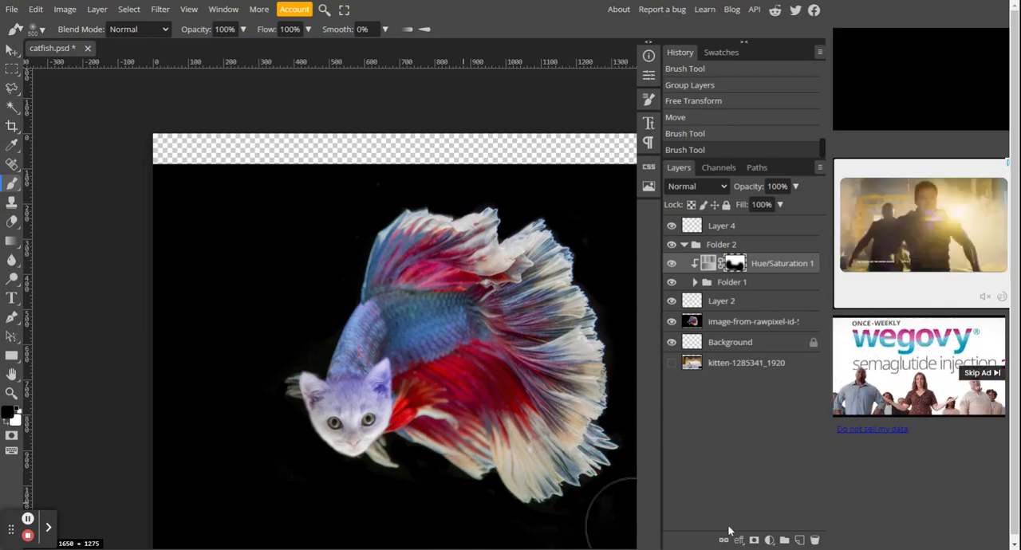
Step: Review the layers inside Folder 2 and hide the fish image briefly to inspect the kitten head on its own
left_click(740, 323)
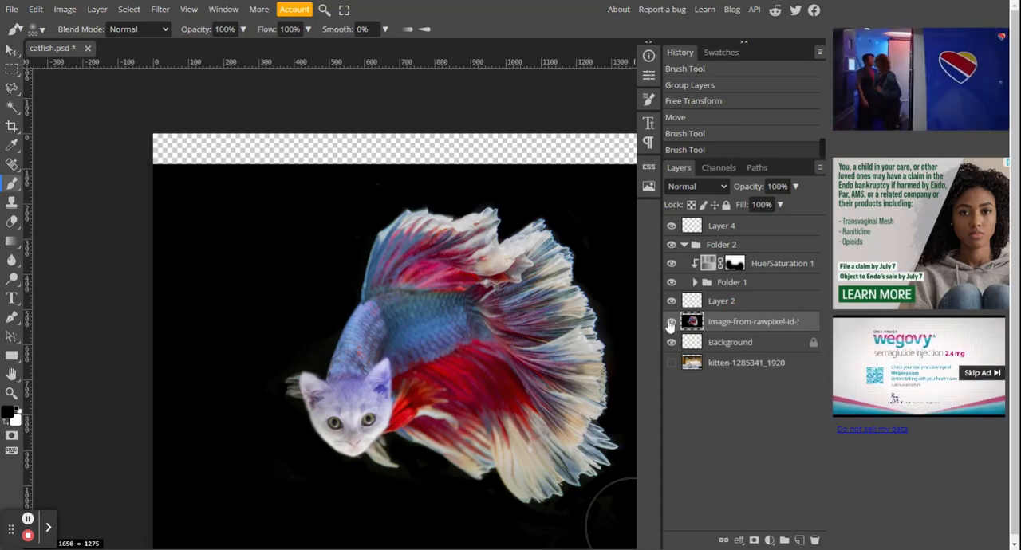
left_click(671, 364)
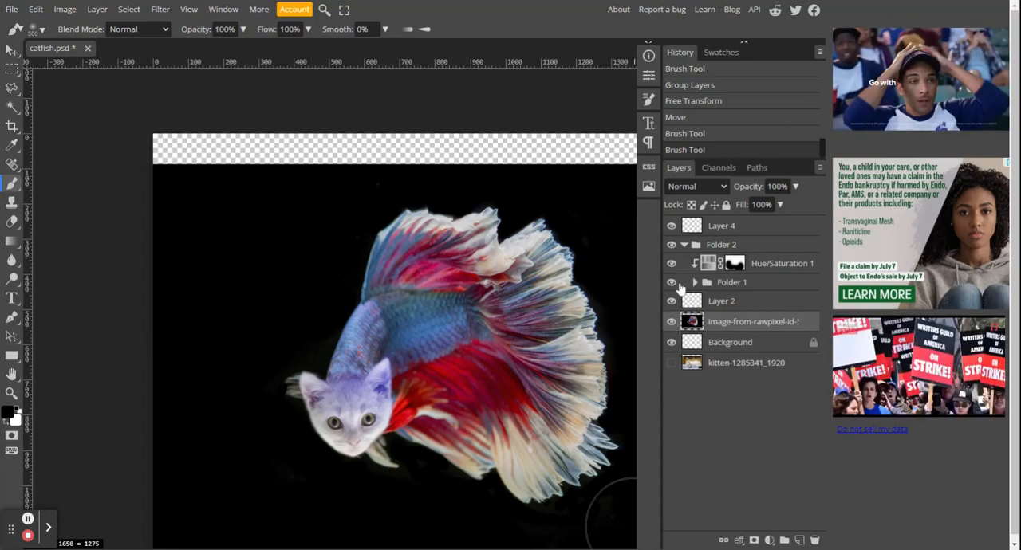
left_click(693, 283)
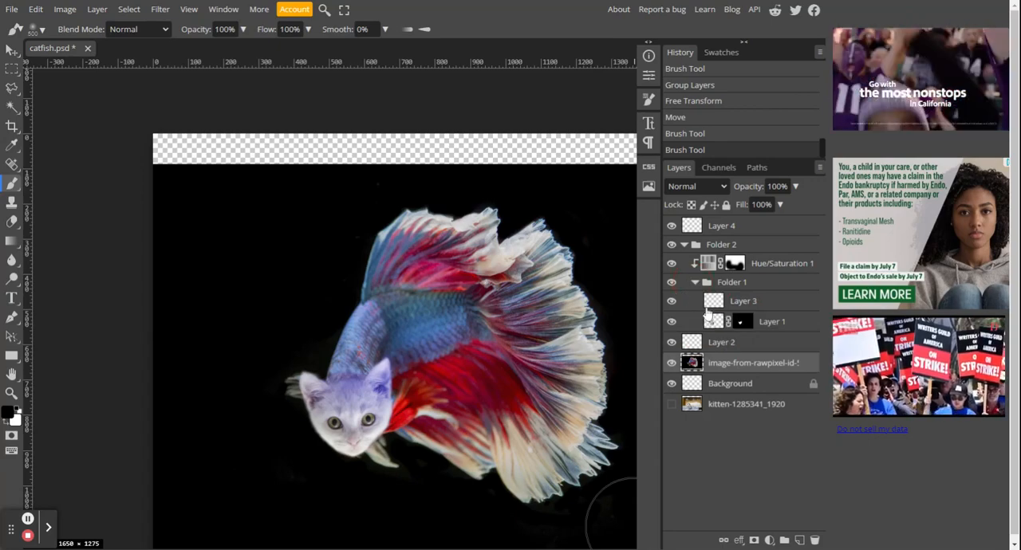
left_click(734, 303)
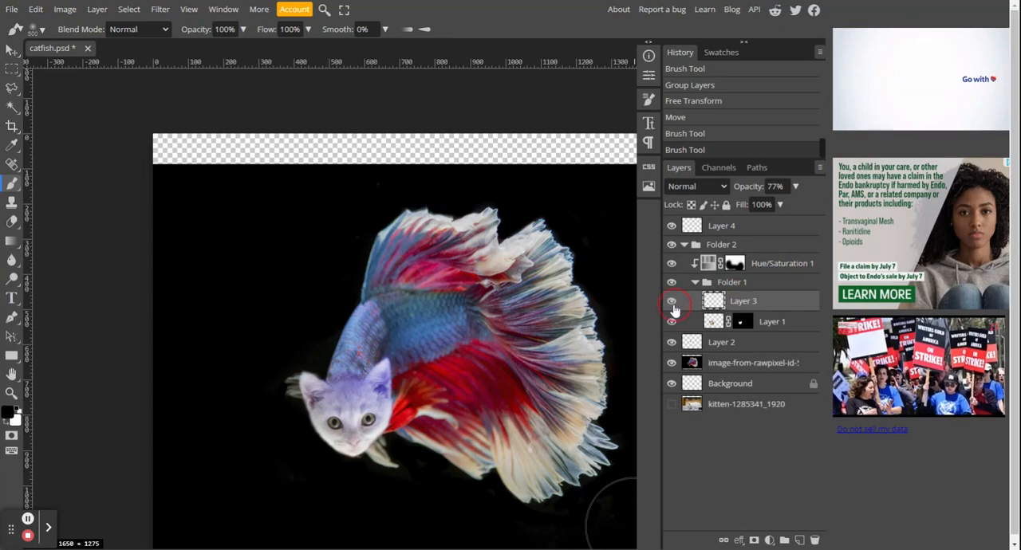
left_click(742, 344)
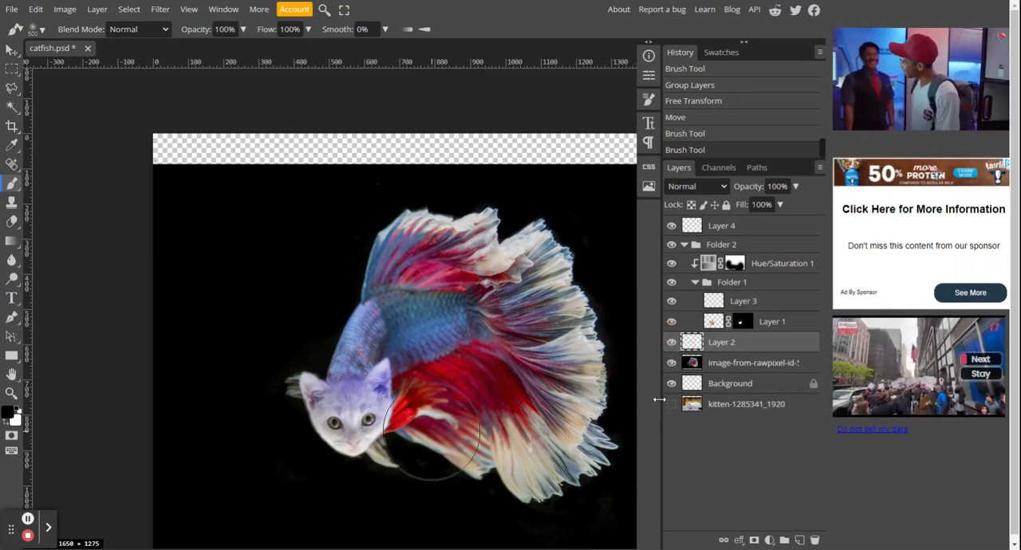
left_click(671, 362)
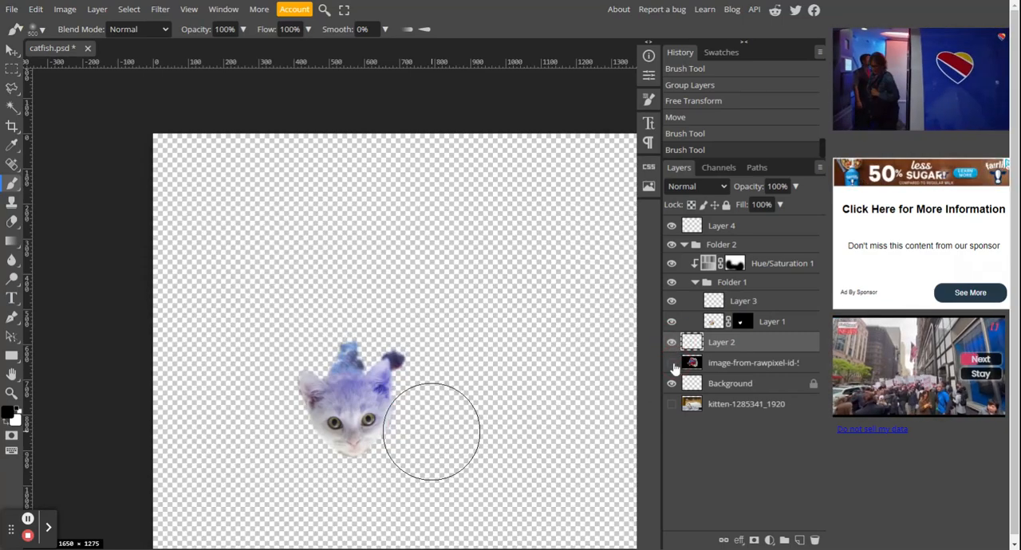
left_click(671, 363)
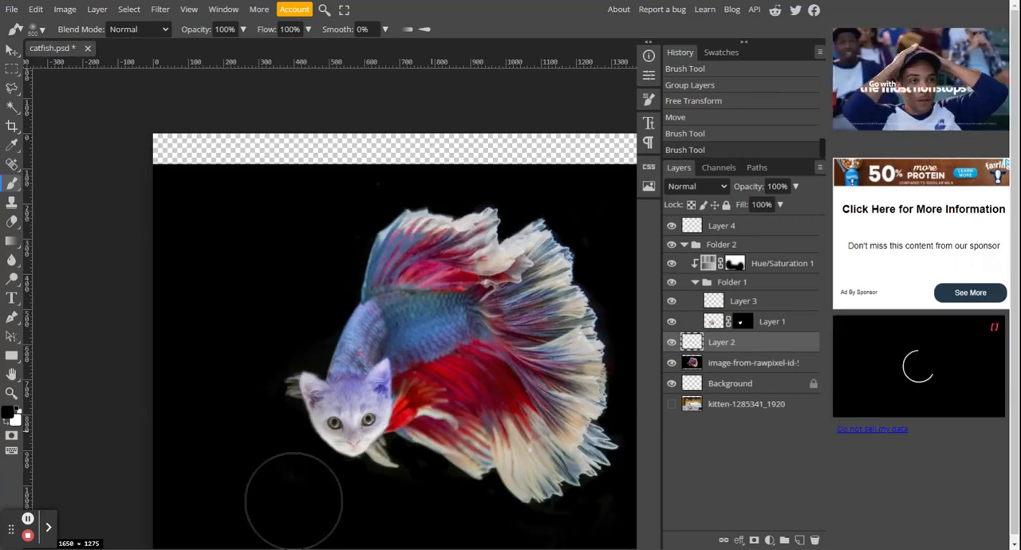
left_click(684, 244)
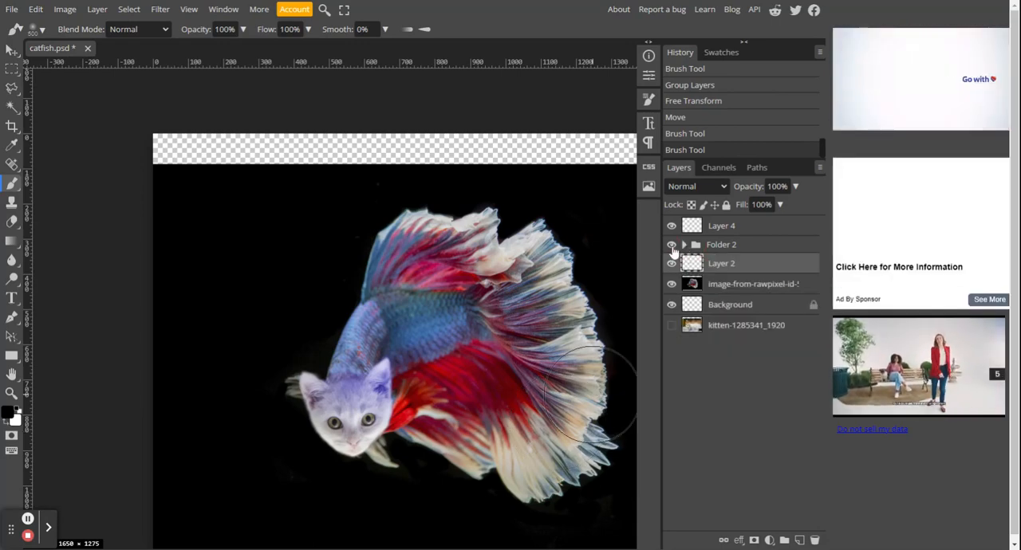
Step: Hide Layer 4, Folder 2 and Layer 2, and add a new layer directly above the fish image
left_click(672, 245)
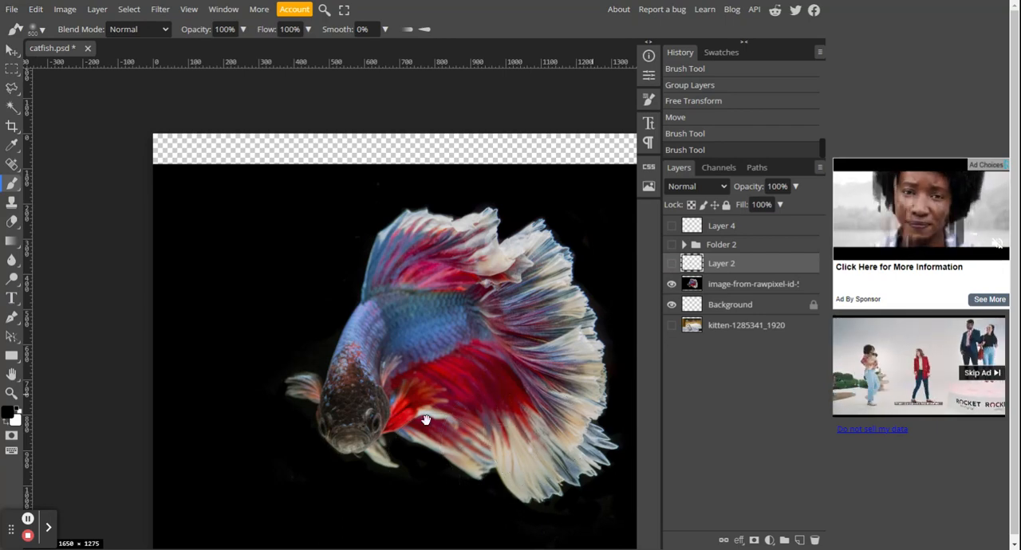
left_click_drag(459, 412, 425, 320)
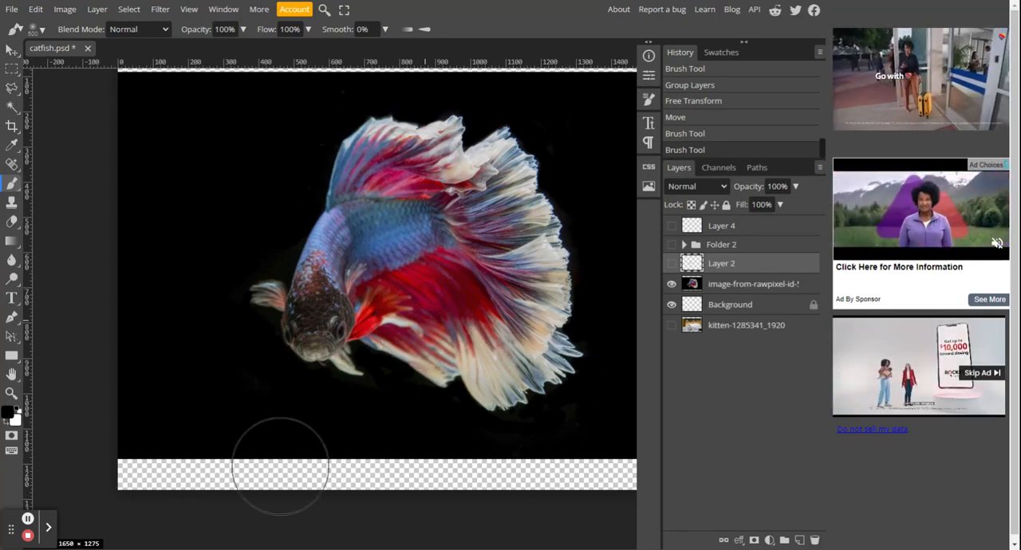
left_click(761, 295)
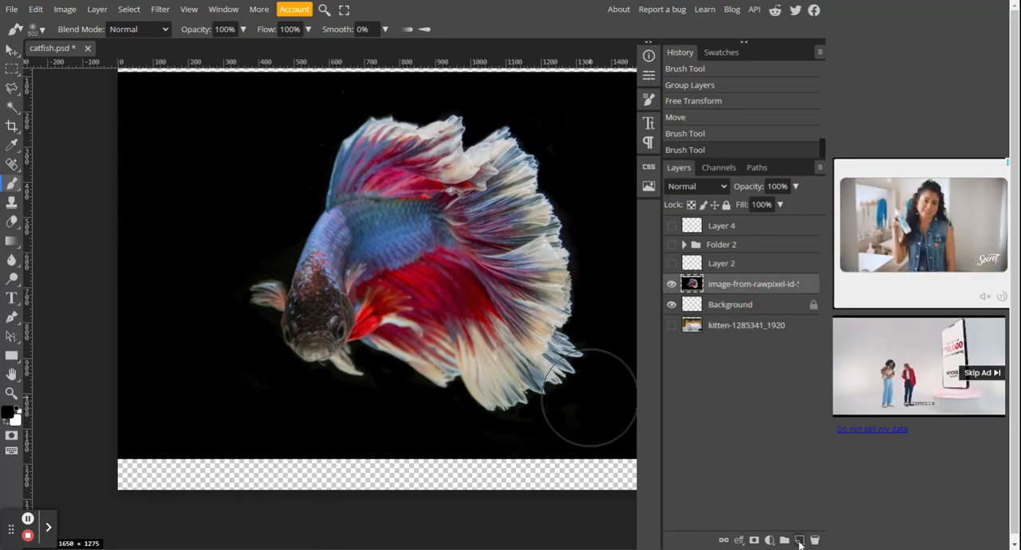
left_click(799, 541)
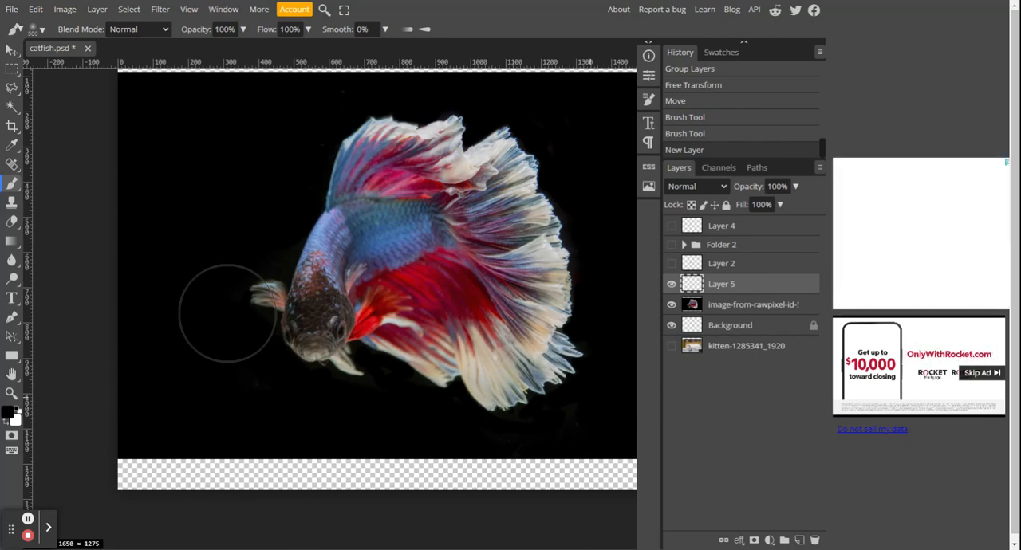
Step: Clone clean black background over the stray specks around and below the fish on Layer 5 with a 150 px Clone Stamp
key("s")
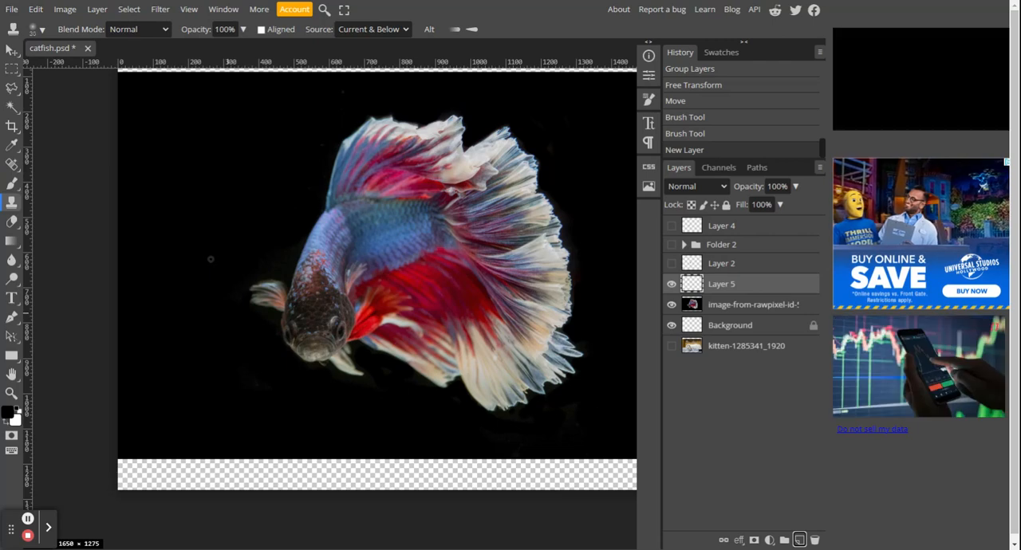
key("bracketright")
key("bracketright")
key("bracketright")
key("bracketright")
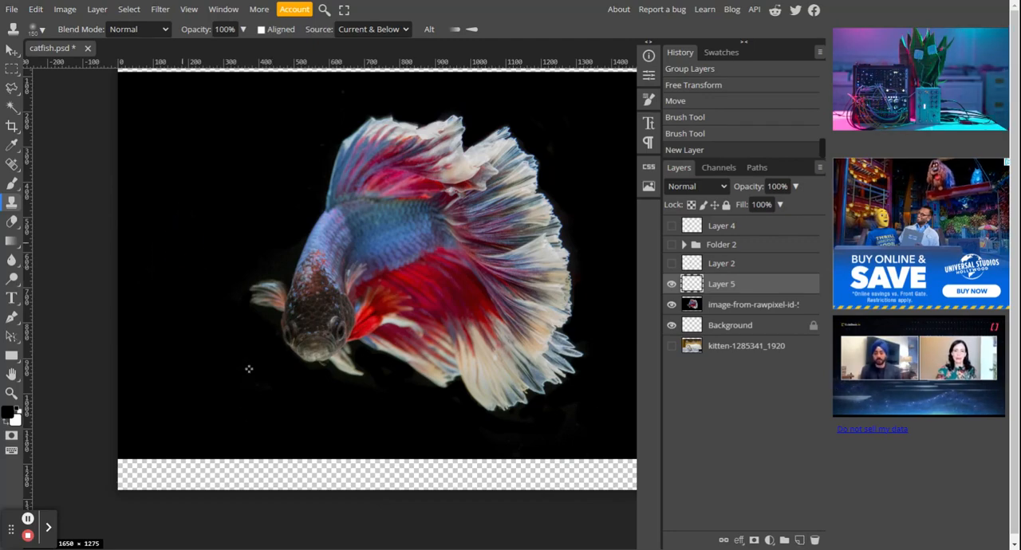
mouse_move(249, 368)
left_mouse_down()
mouse_move(260, 394)
mouse_move(280, 388)
mouse_move(283, 368)
mouse_move(257, 377)
left_mouse_up()
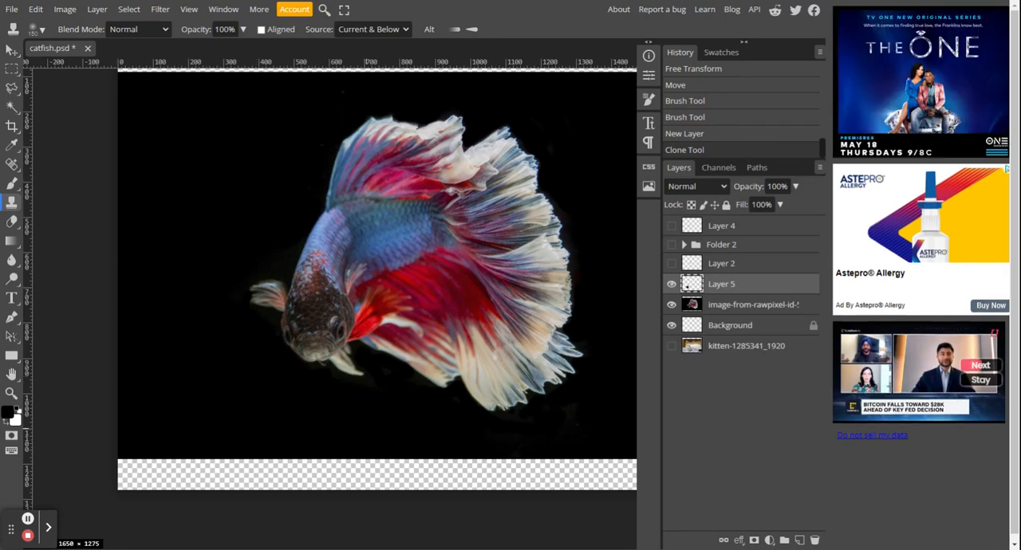
mouse_move(521, 430)
left_mouse_down()
mouse_move(572, 417)
mouse_move(492, 433)
mouse_move(453, 428)
mouse_move(449, 415)
mouse_move(408, 430)
left_mouse_up()
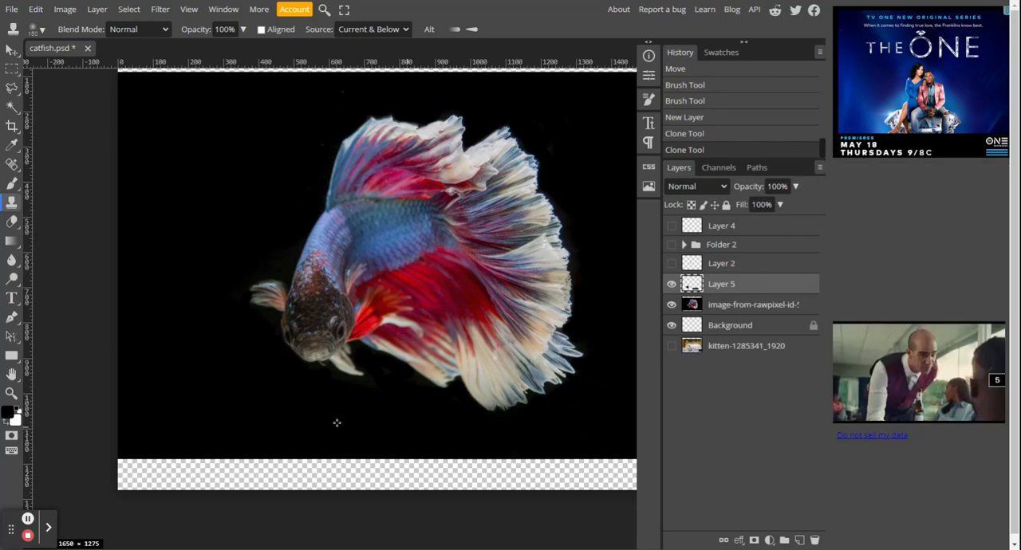
left_click(375, 392)
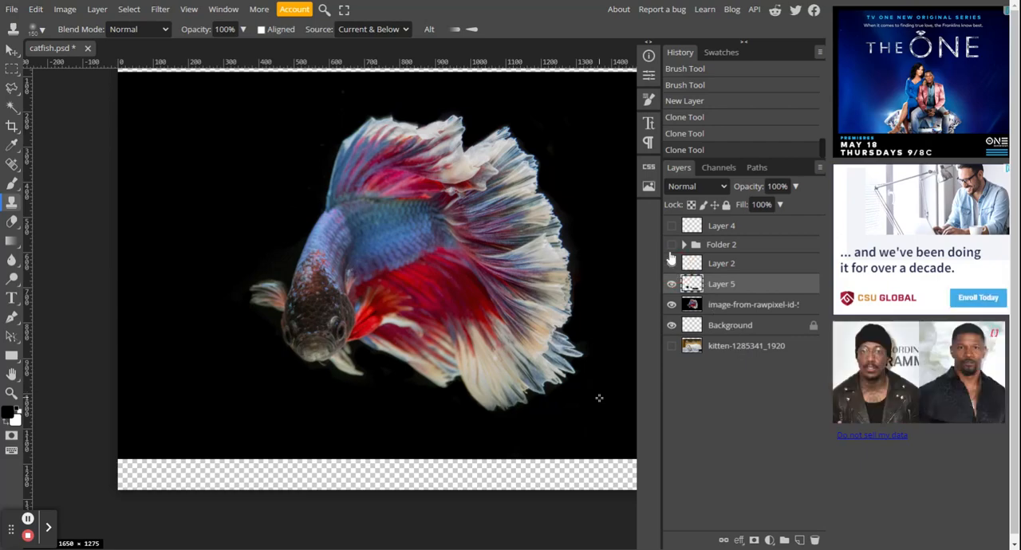
Step: Show Layer 4, Folder 2 and Layer 2 again, and clone black over the leftover fins beside and below the kitten's head
left_click(671, 261)
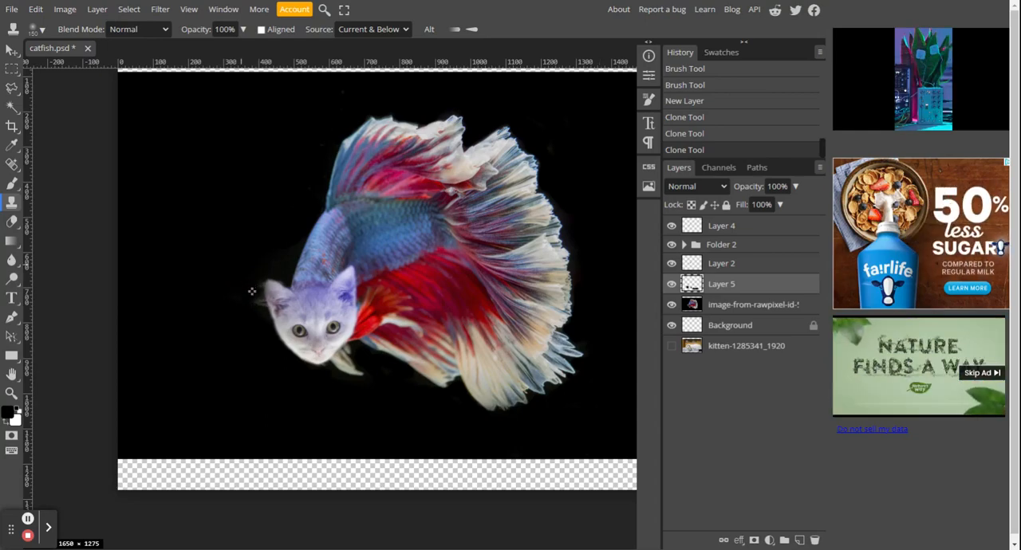
left_click(252, 292)
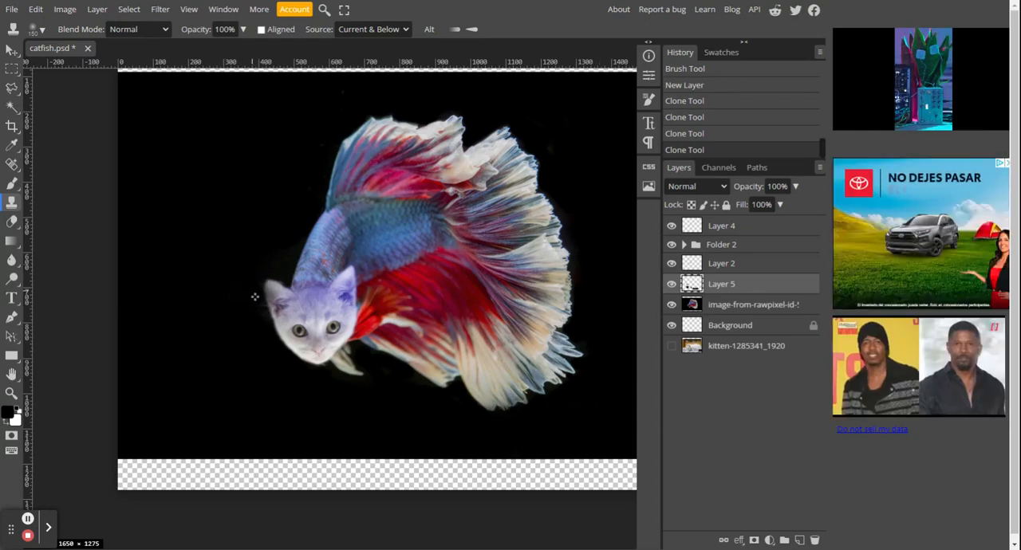
left_click_drag(254, 297, 255, 303)
left_click(255, 312)
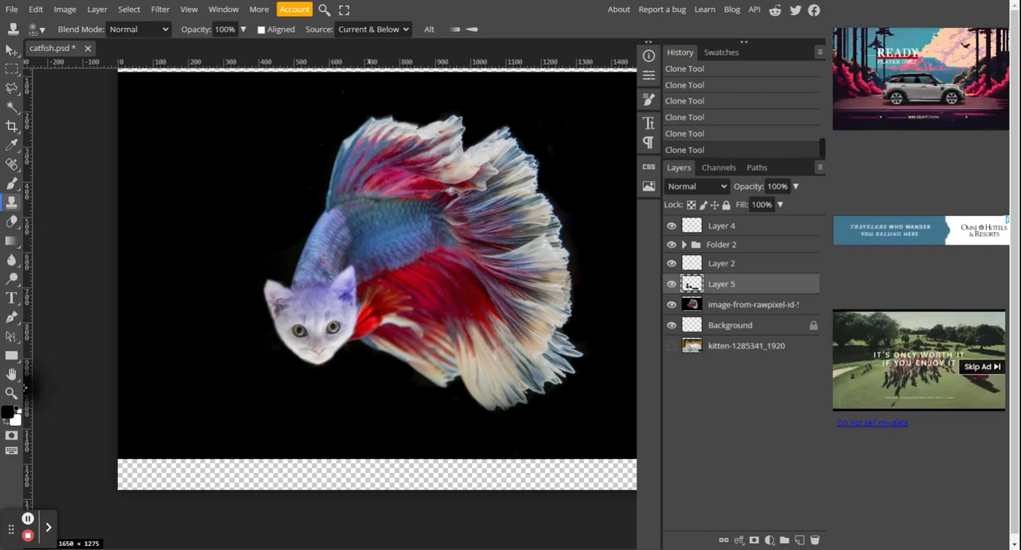
Step: Check the cleaned-up area around the kitten's head and save the document
double_click(12, 392)
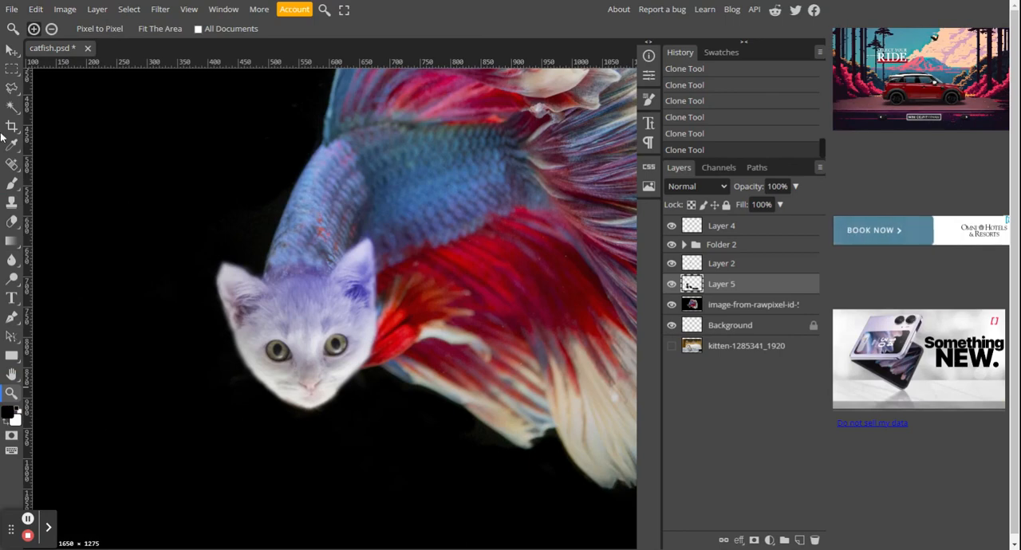
left_click(12, 202)
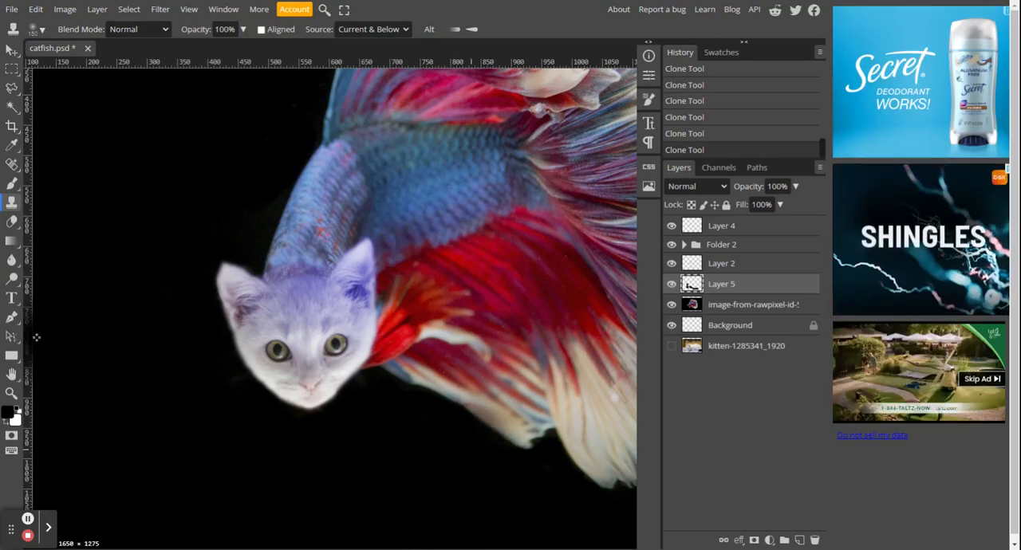
key("ctrl+s")
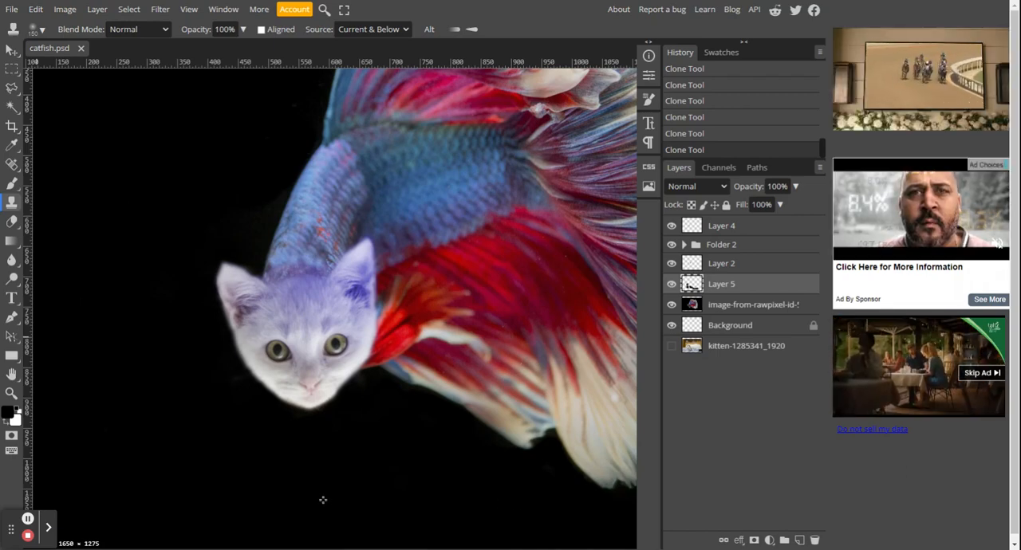
Step: Group all layers from Background up to Layer 4 into one folder and toggle its visibility to check its contents
left_click(764, 332)
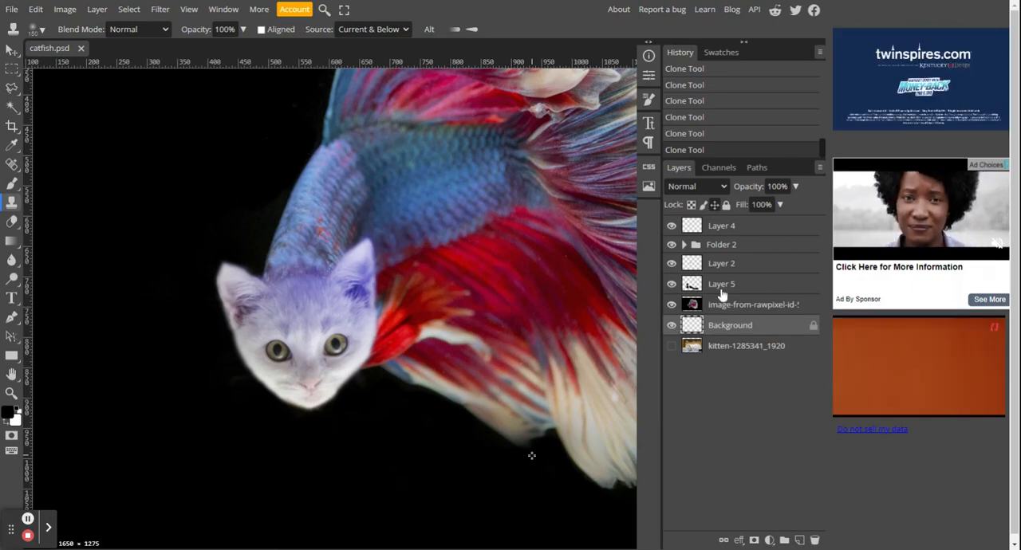
left_click(746, 227, "shift")
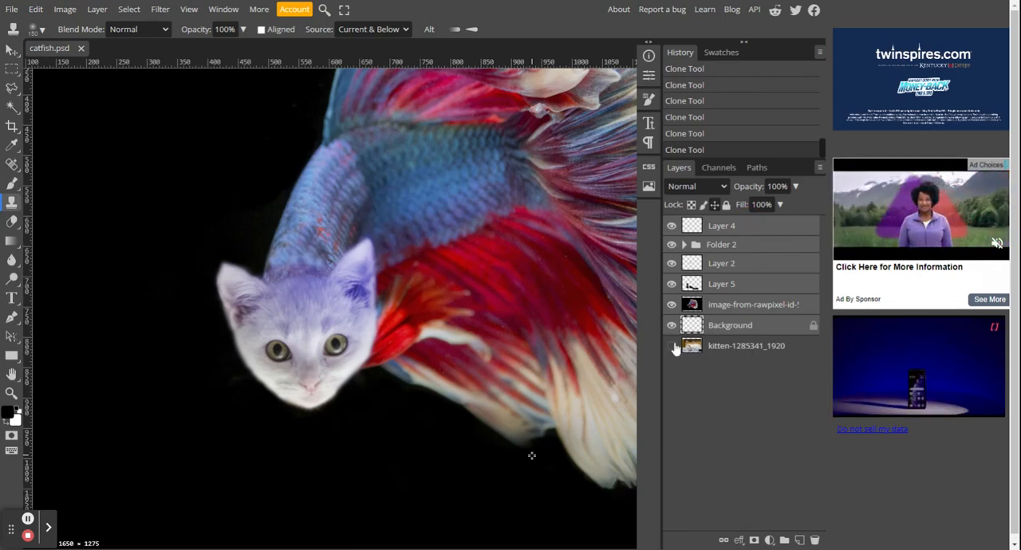
left_click(785, 541)
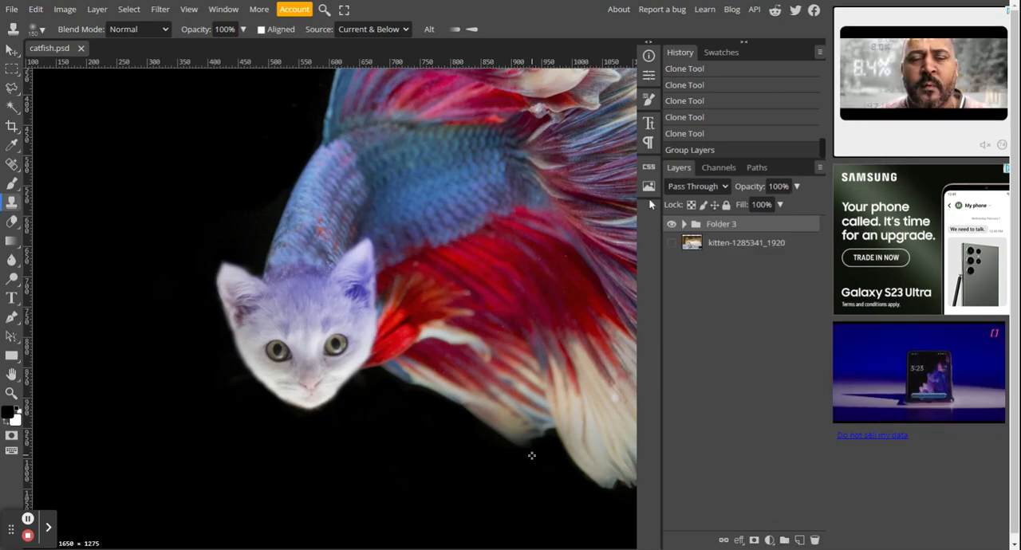
left_click(671, 225)
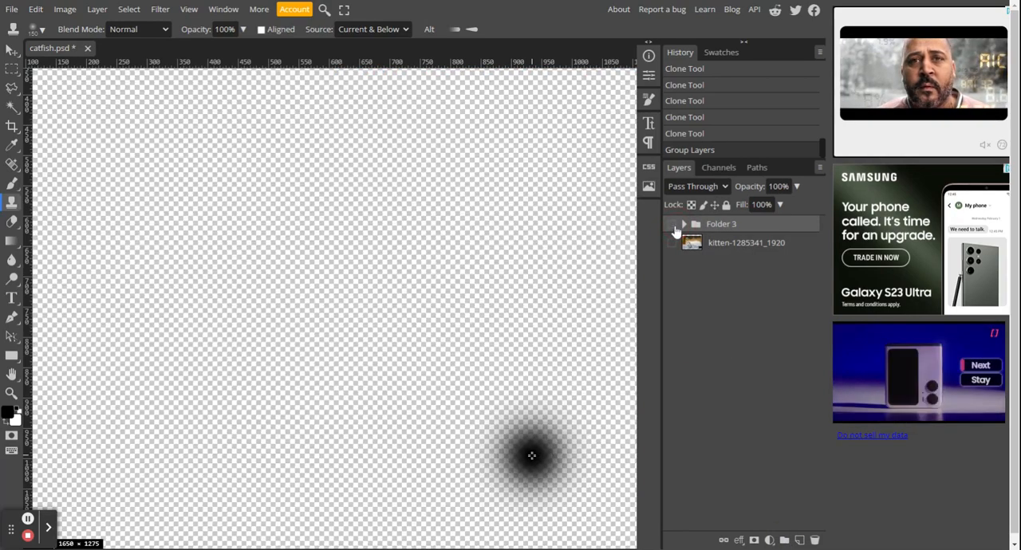
left_click(673, 226)
left_click(673, 227)
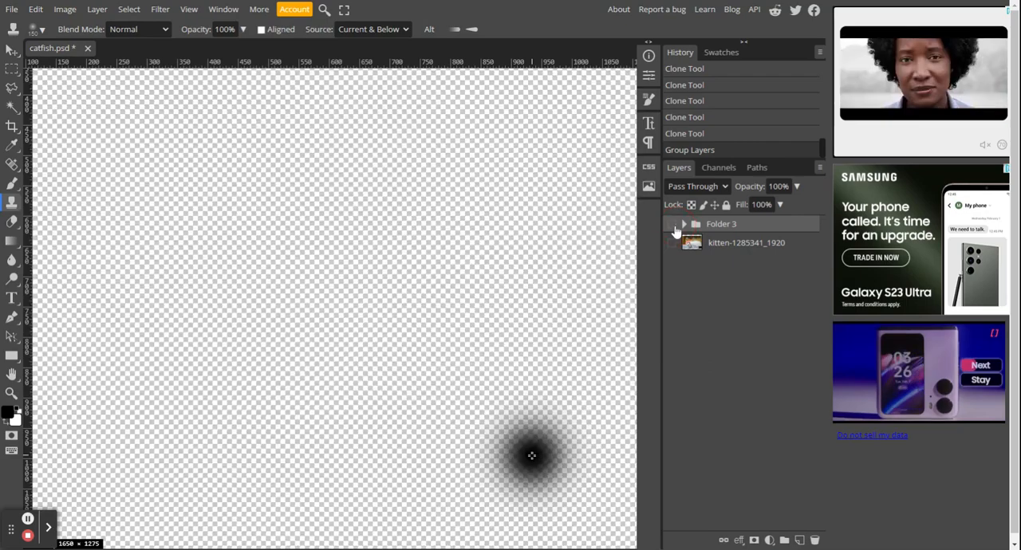
left_click(674, 227)
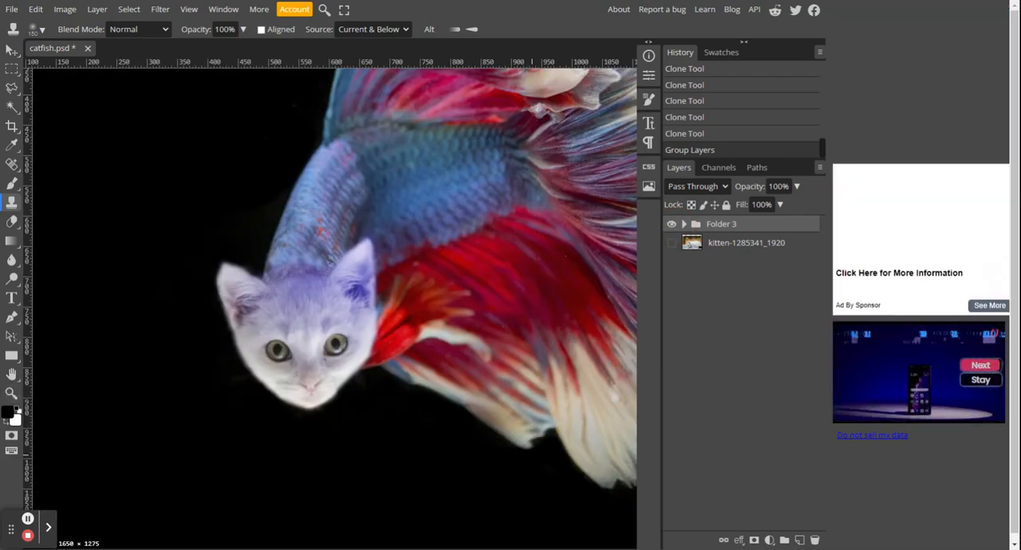
Step: Add a Black & White adjustment layer above Folder 3 to try the catfish composite in grayscale
left_click(12, 393)
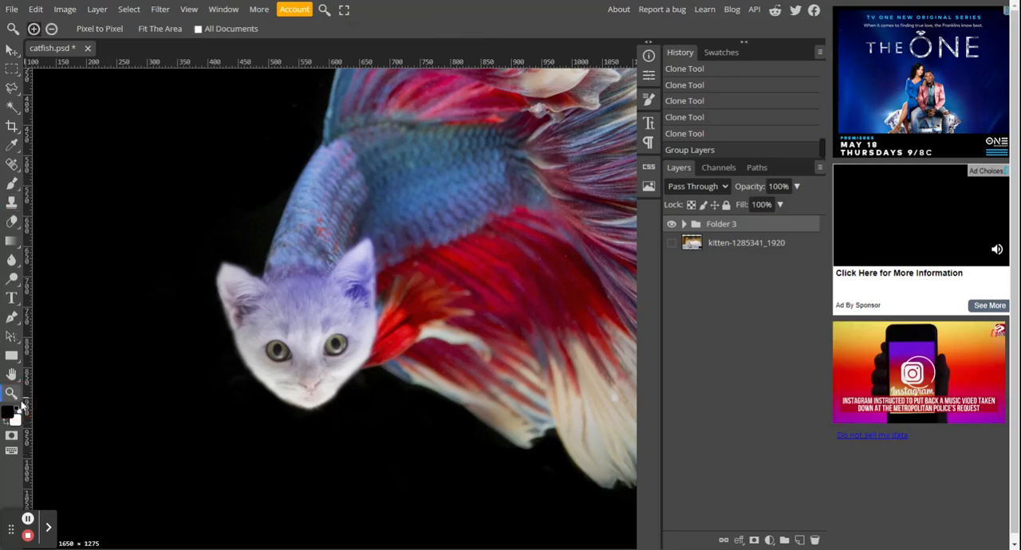
left_click(285, 390, "alt")
left_click(286, 390, "alt")
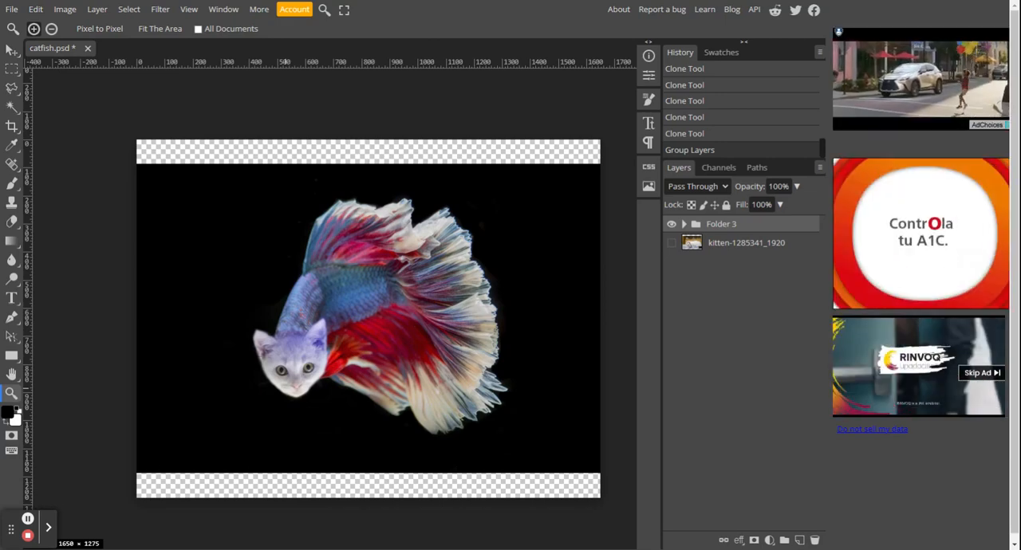
left_click(769, 540)
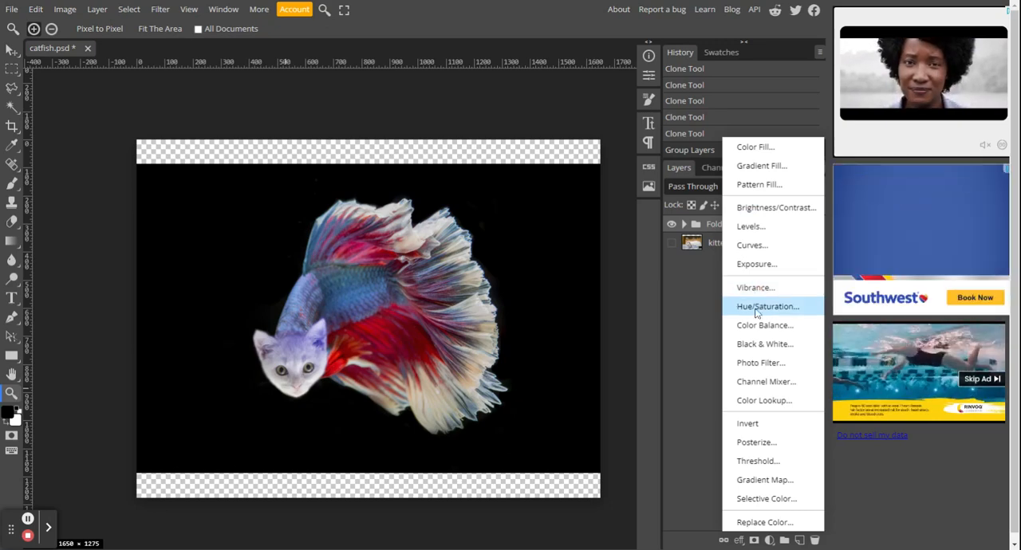
left_click(758, 352)
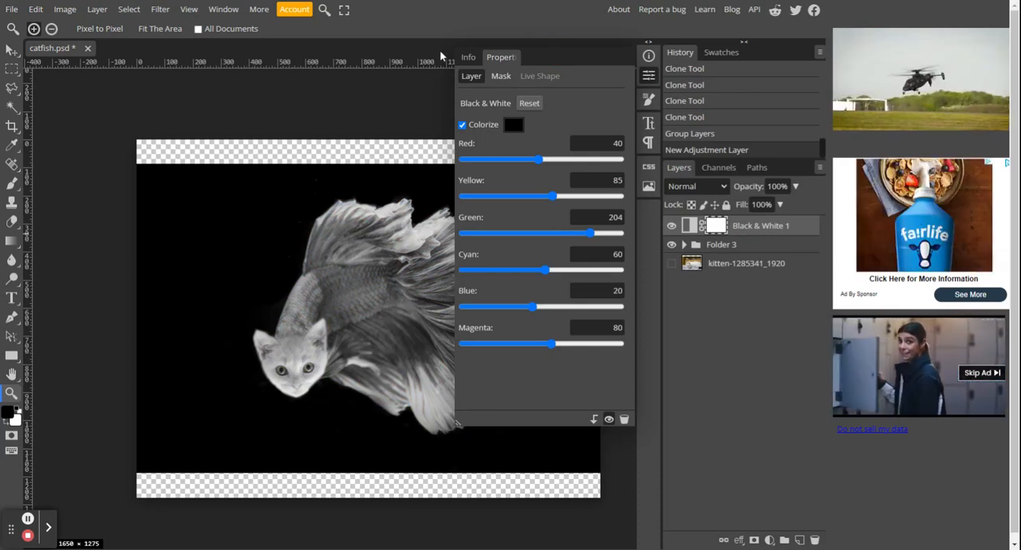
left_click(648, 56)
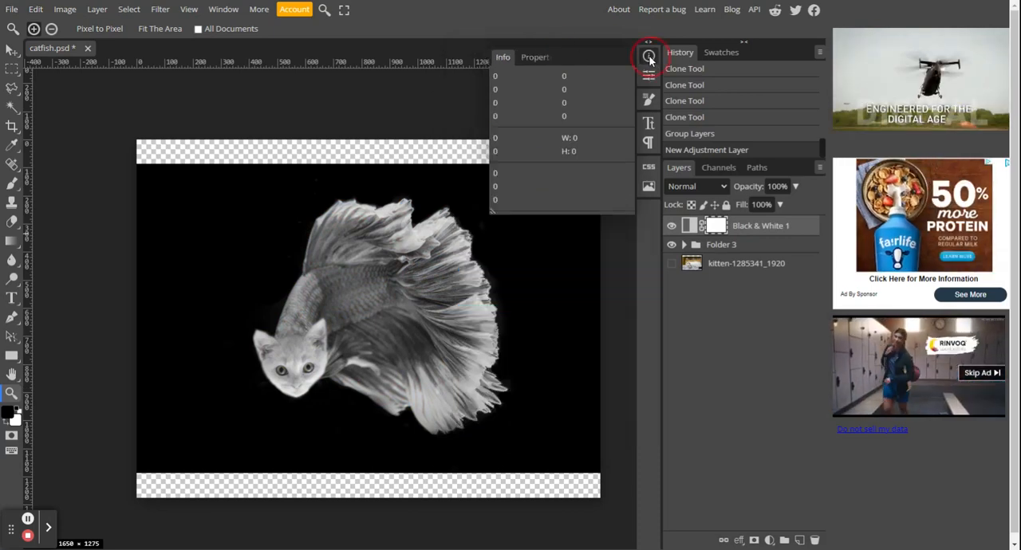
left_click(649, 57)
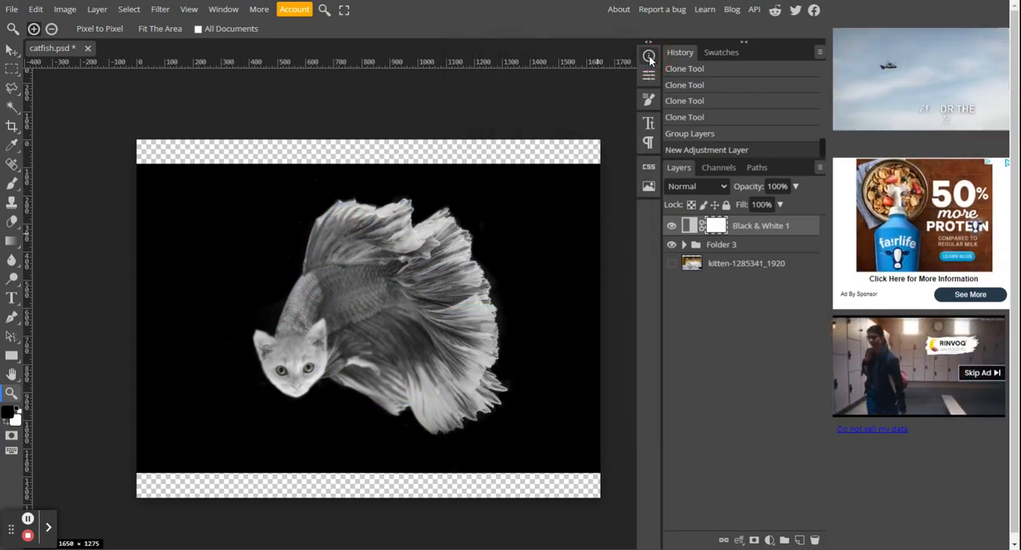
Step: Compare the composite with the Black & White adjustment on and off, and delete that adjustment layer
left_click(670, 226)
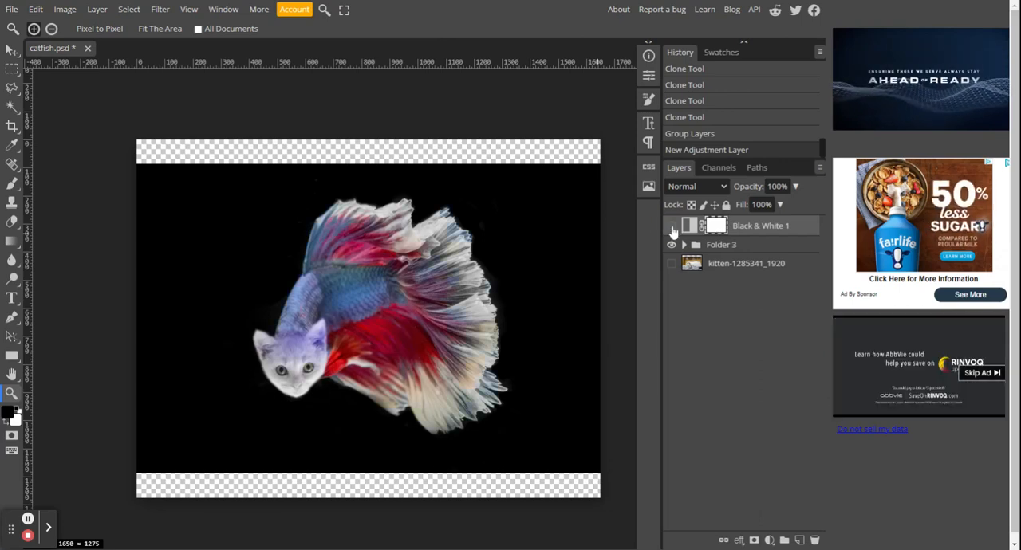
left_click(671, 228)
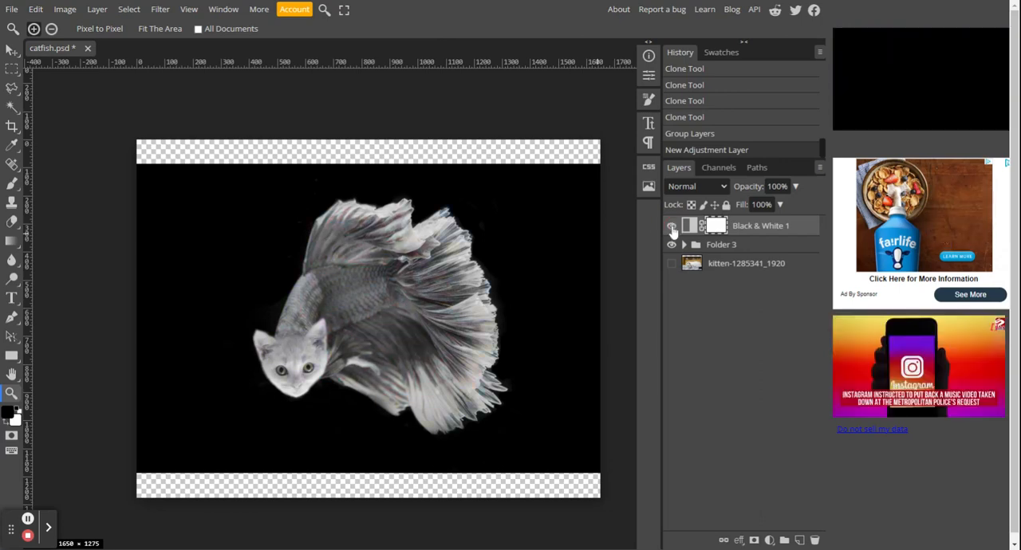
left_click(672, 228)
left_click(671, 228)
left_click(672, 228)
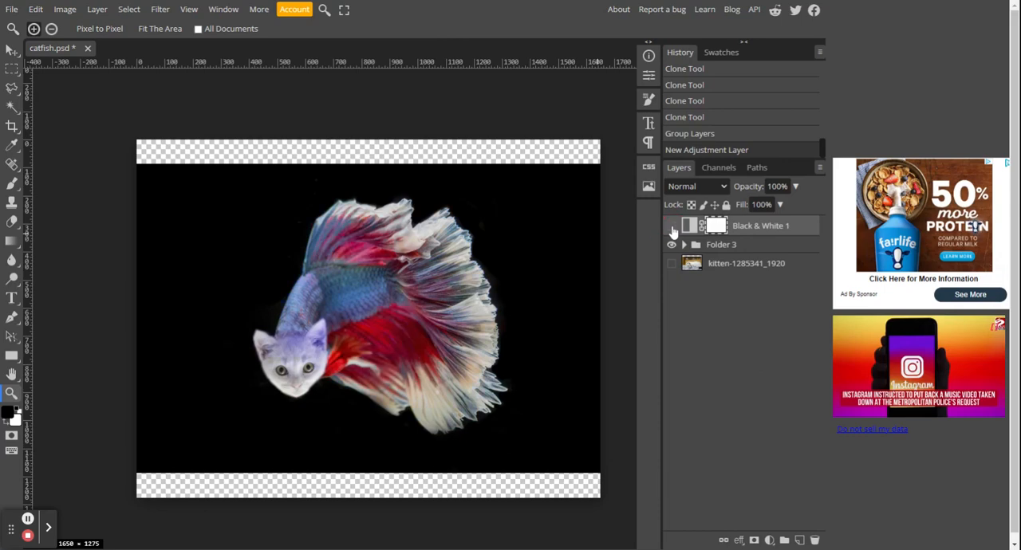
left_click(752, 228)
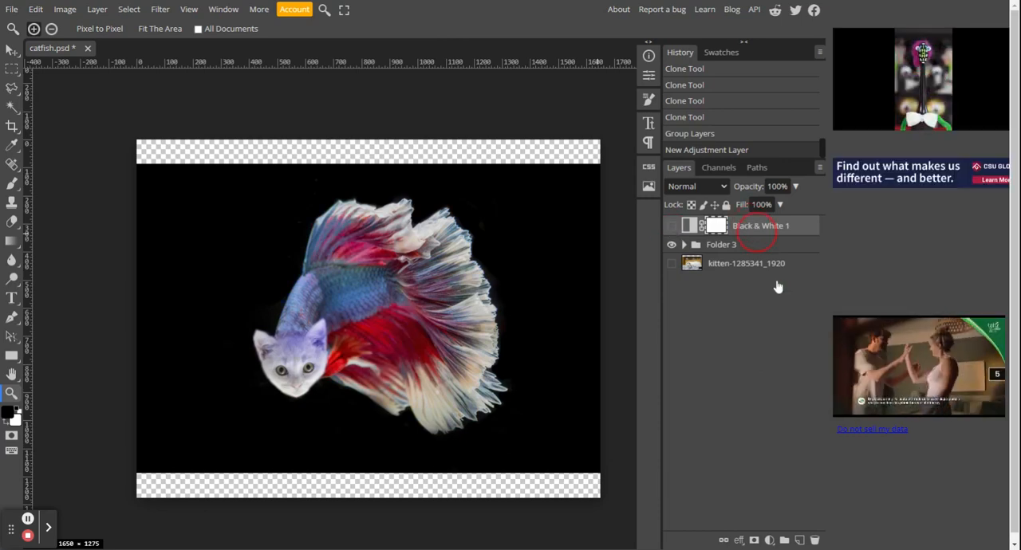
left_click(814, 540)
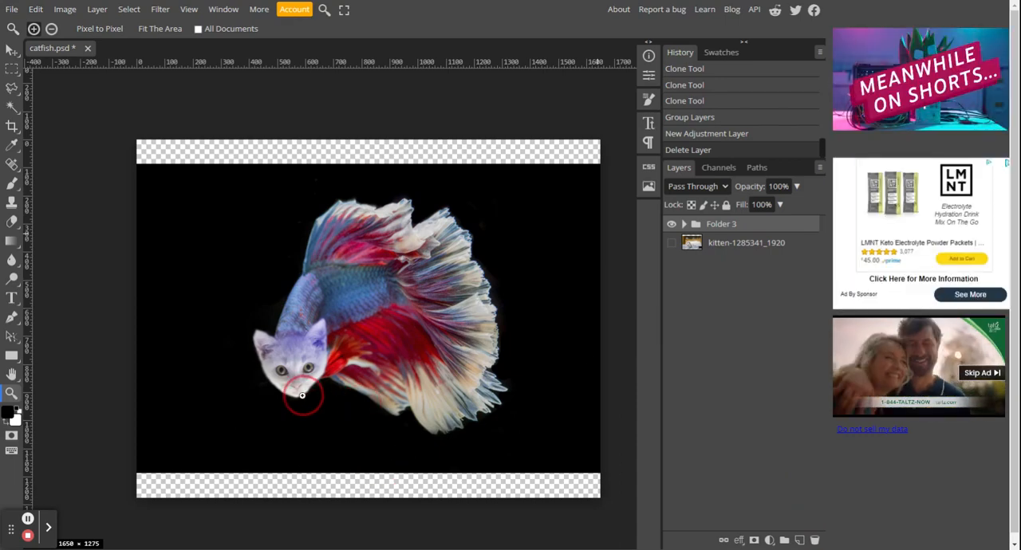
Step: Examine how the kitten's head blends with the fish's body, both up close and in the full composite
scroll(301, 395, "up", 5)
scroll(338, 461, "down", 3)
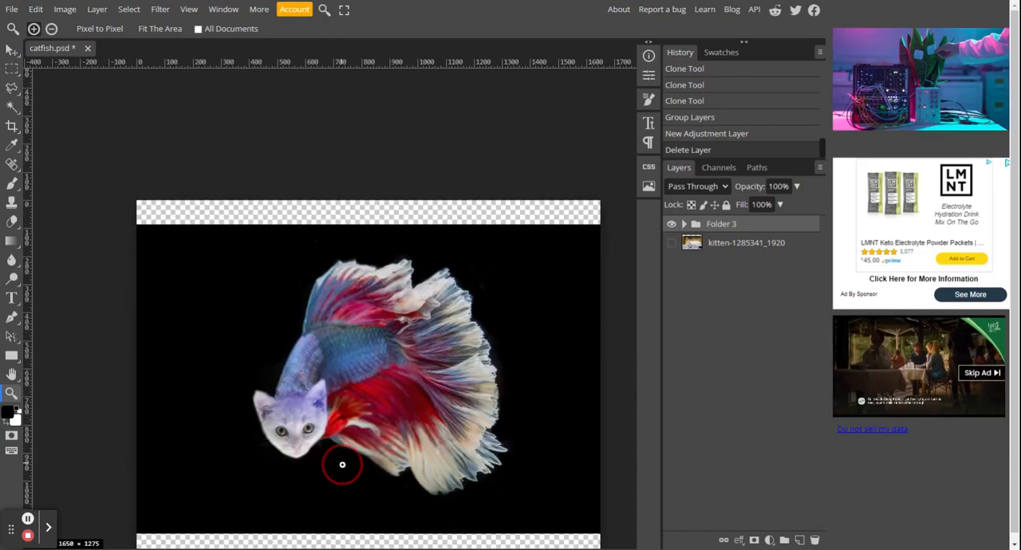
scroll(337, 442, "down", 2)
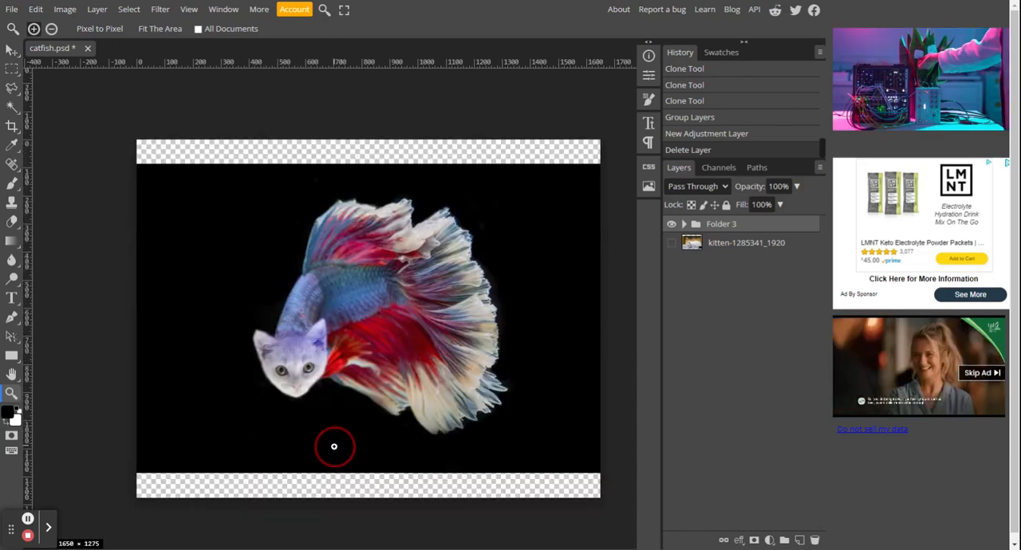
left_click(317, 392)
left_click(317, 392)
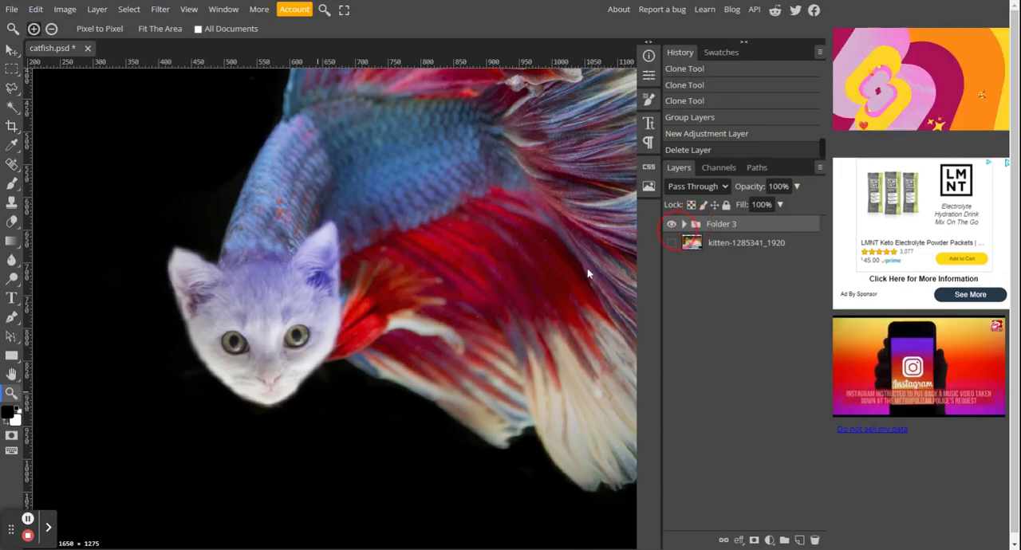
left_click(318, 350)
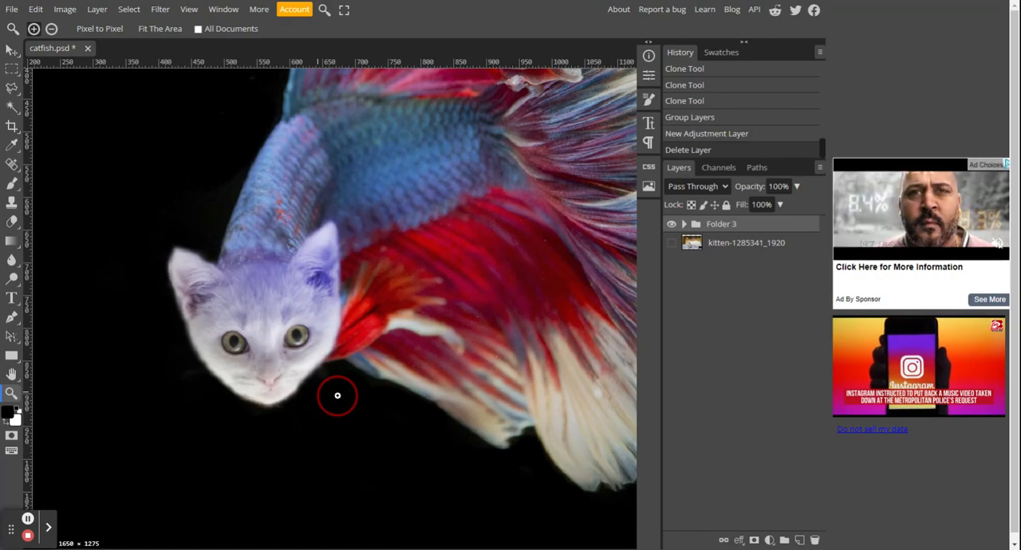
scroll(337, 396, "down", 4)
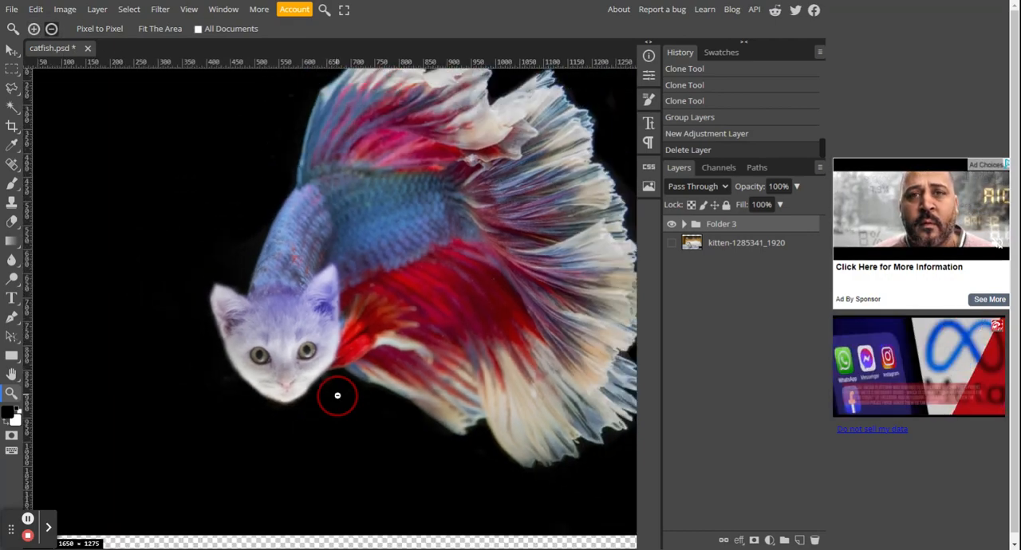